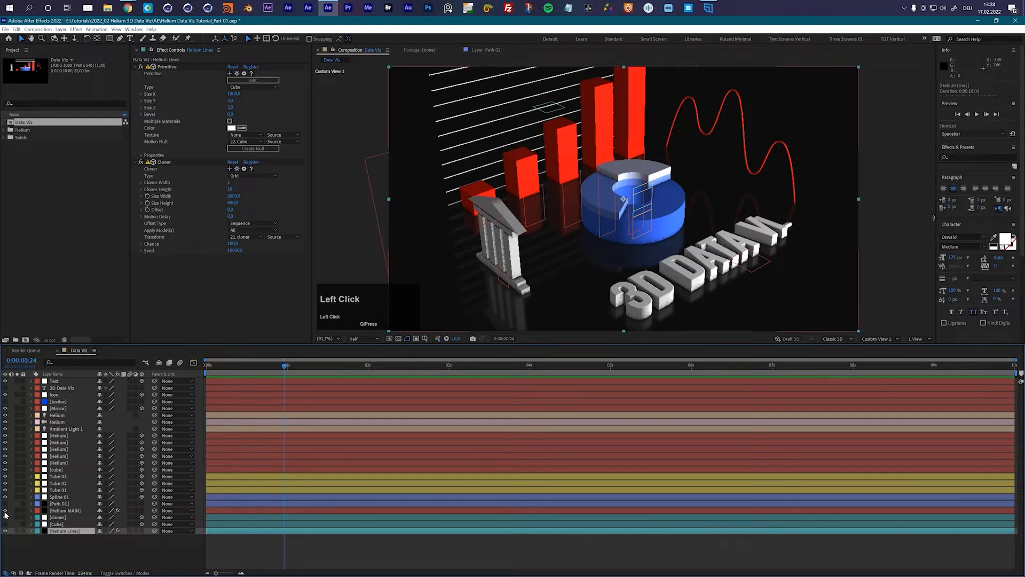
Hide the Helium MAIN layer and reframe the custom view so the Helium Lines grid is fully visible.
left_click(6, 510)
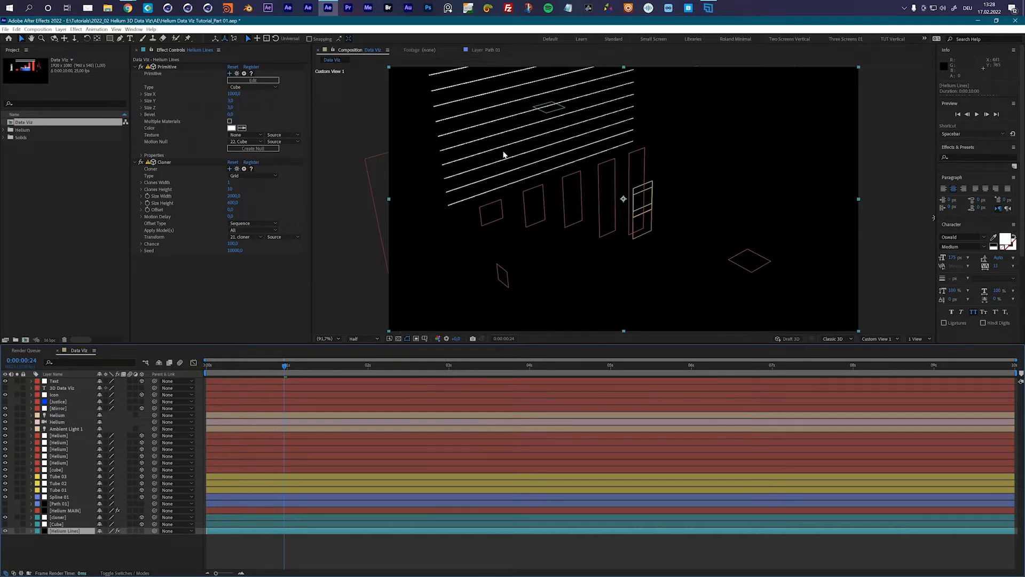
key("c")
key("c")
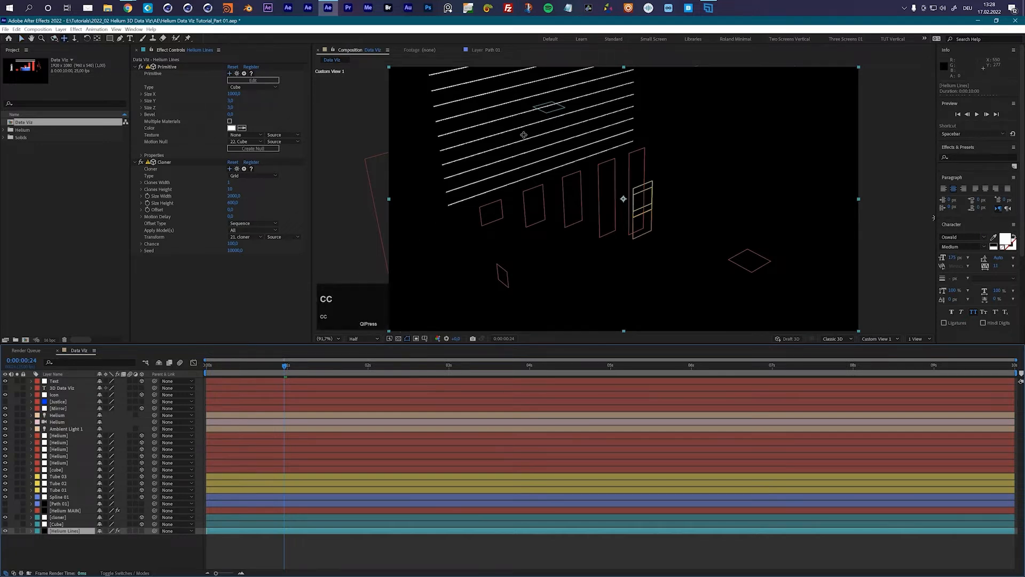
left_click_drag(524, 138, 569, 210)
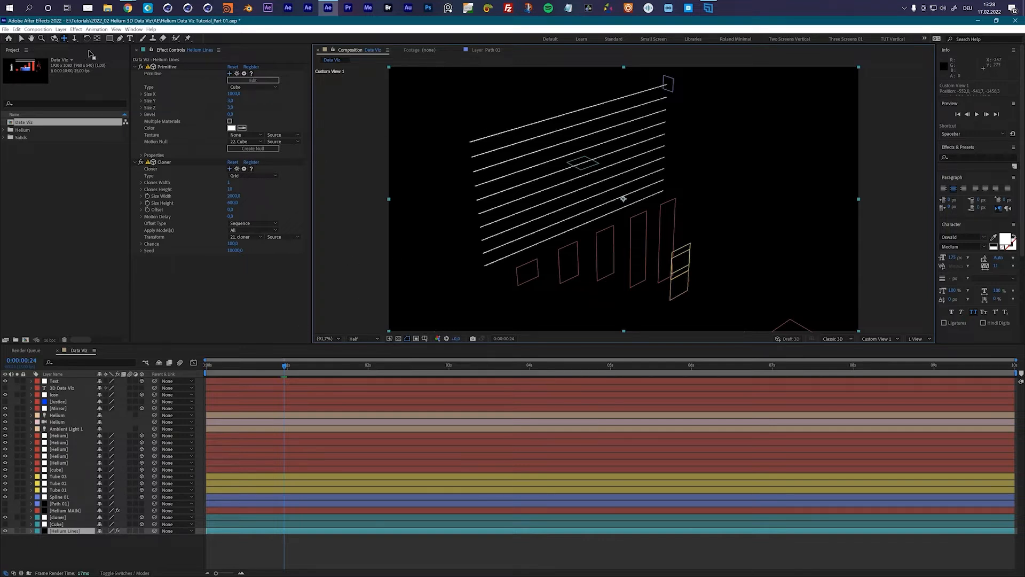
left_click(21, 39)
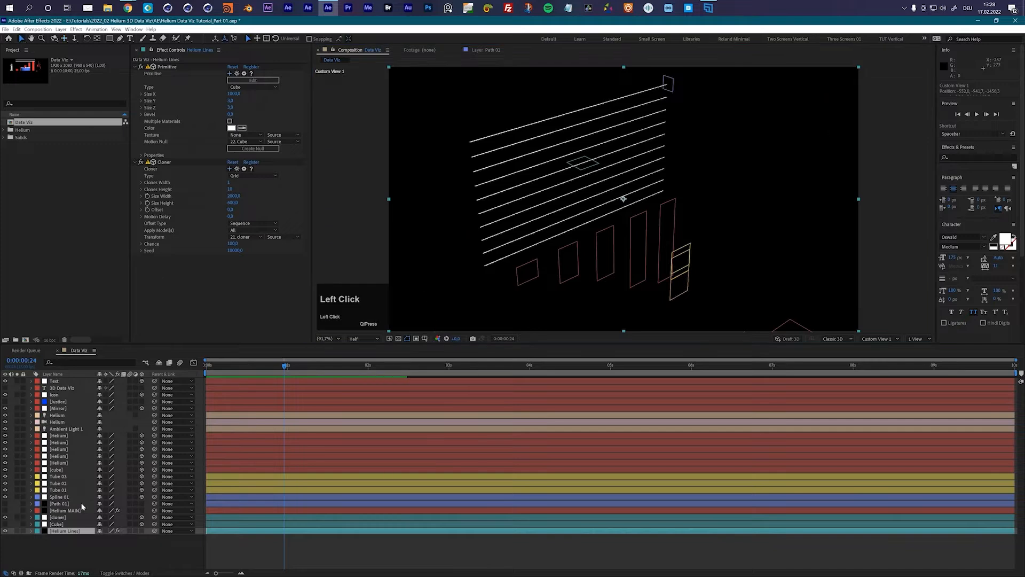
Show the teal Cube null above Helium Lines, reveal its Scale property and test reducing only the X scale.
left_click(56, 524)
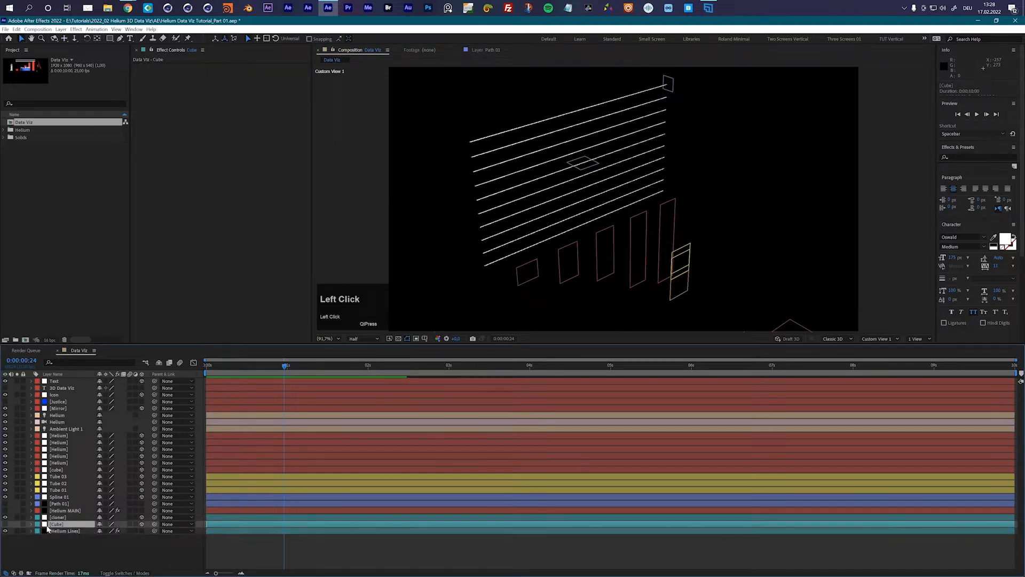
left_click(5, 523)
key("s")
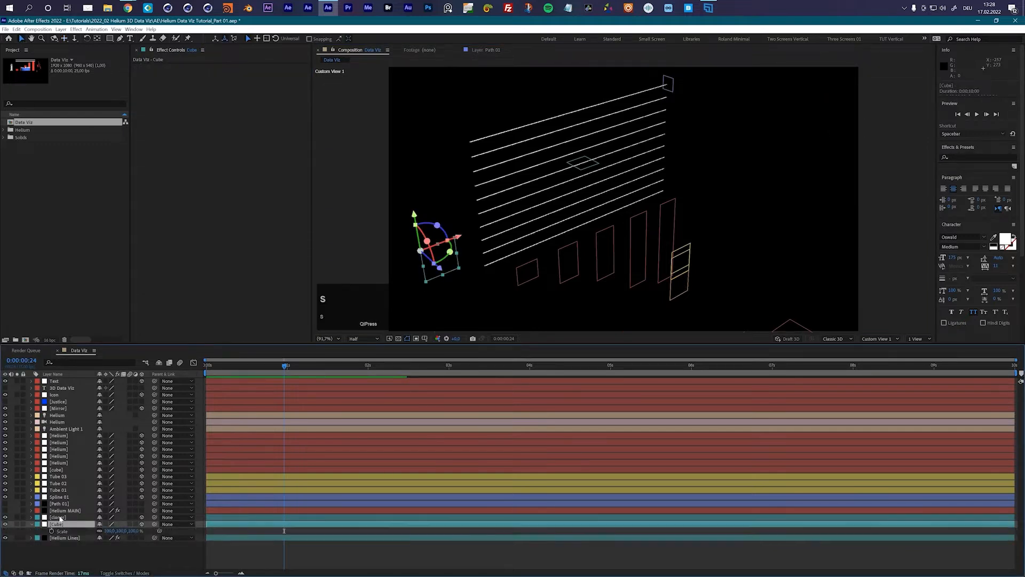
left_click_drag(107, 531, 91, 534)
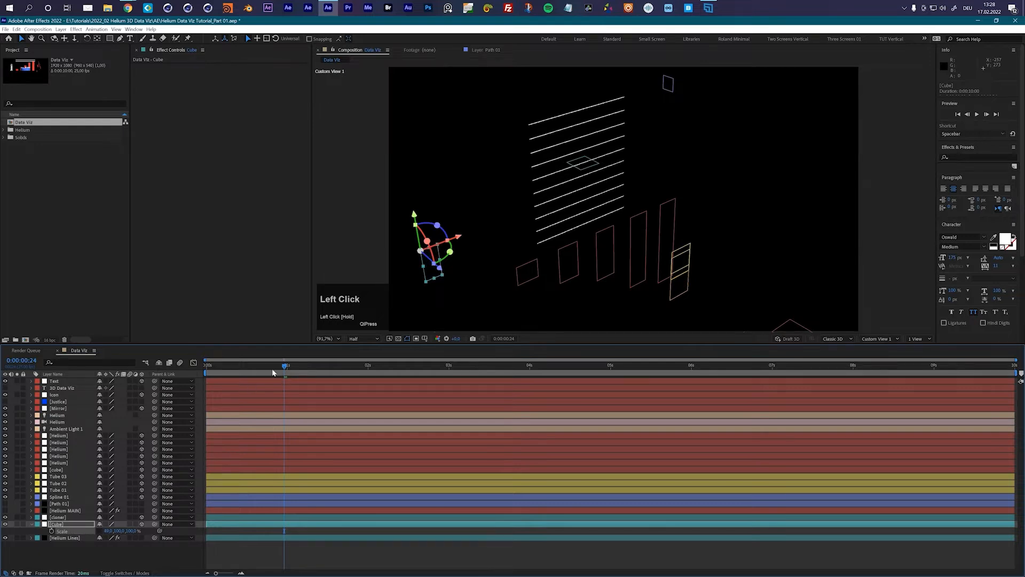
Set the Cube null's X scale to 0% at 0:00:00:10 and add the first Scale keyframe there.
left_click_drag(262, 370, 239, 371)
left_click(109, 531)
type("0")
key("Return")
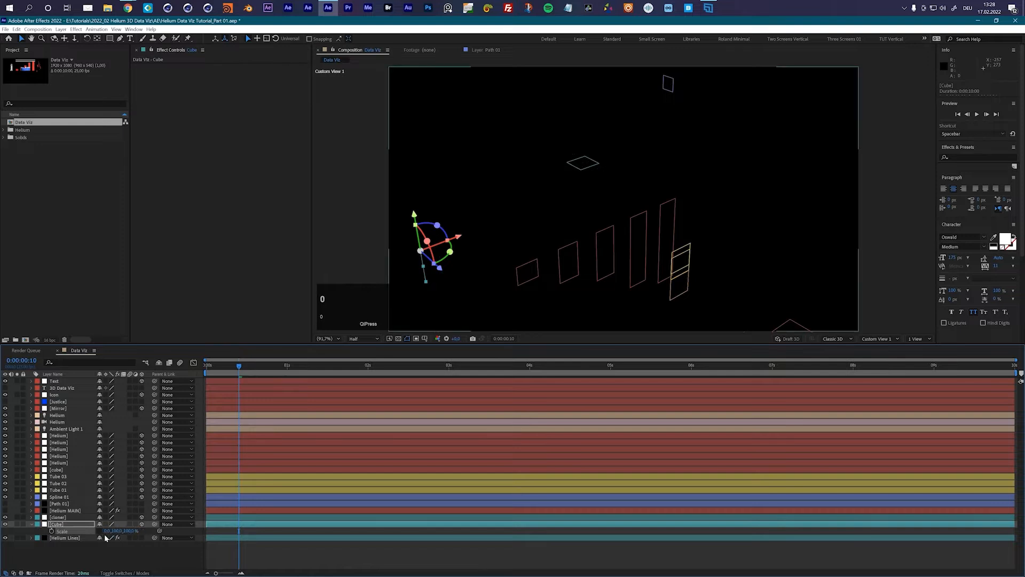
left_click(51, 531)
Add a second Scale keyframe to the Cube null at 0:00:00:20 with the X scale at 100%.
key("shift+Page_Down")
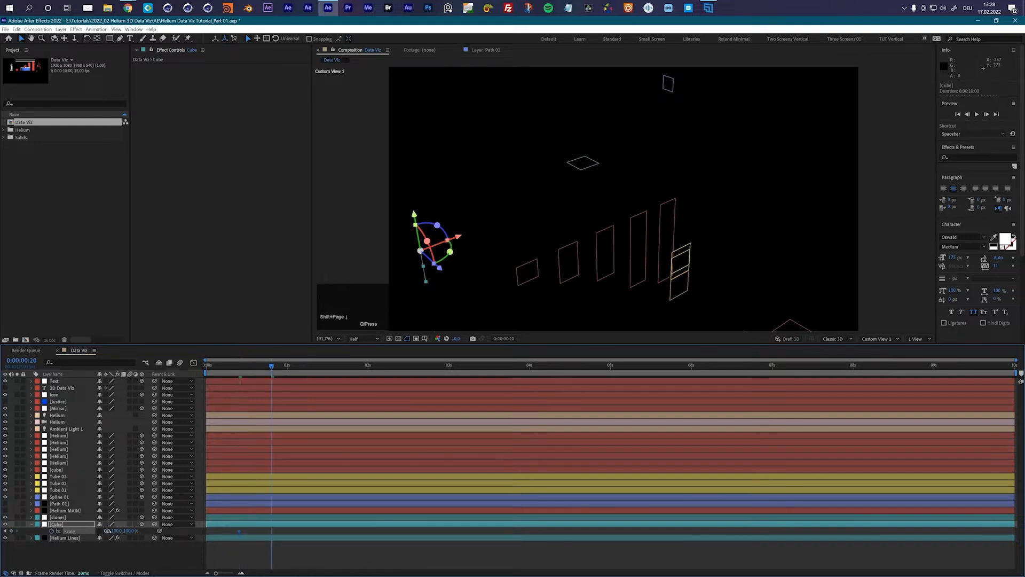
left_click(110, 531)
type("100")
key("Return")
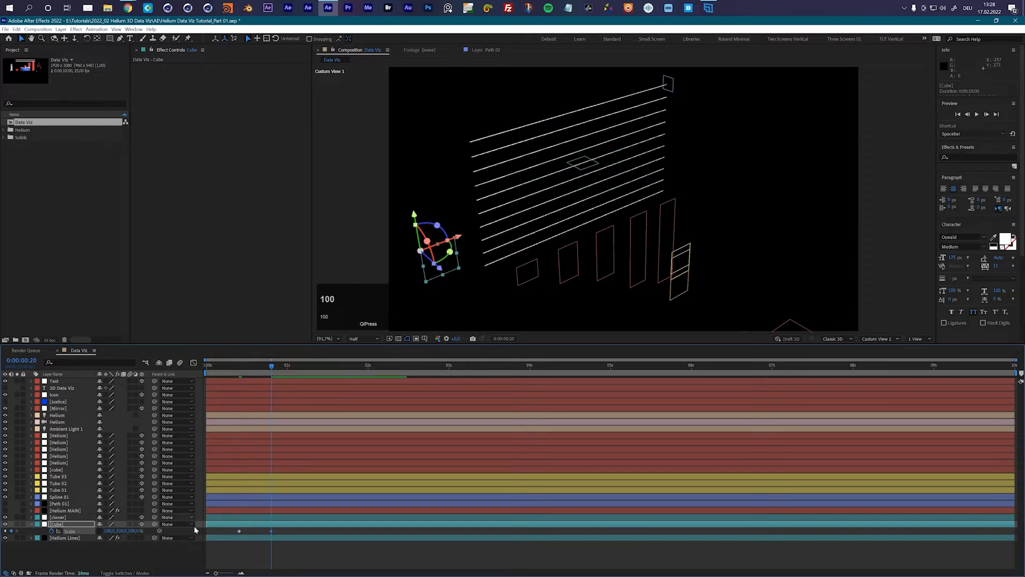
Ease the Cube null's Scale keyframes in the value graph, shaping a steep start and a soft landing.
left_click(194, 363)
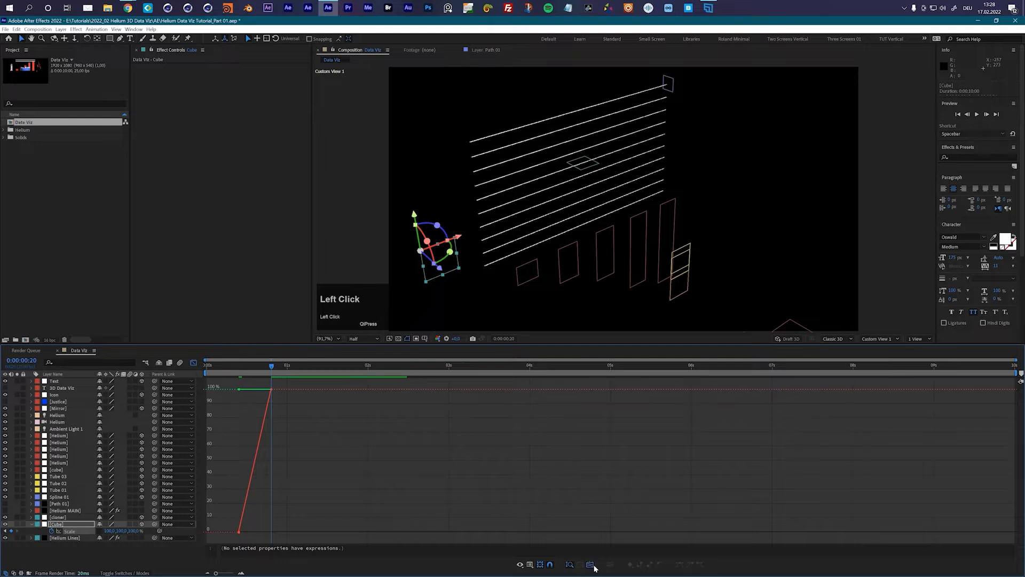
left_click(590, 564)
left_click_drag(624, 383, 599, 415)
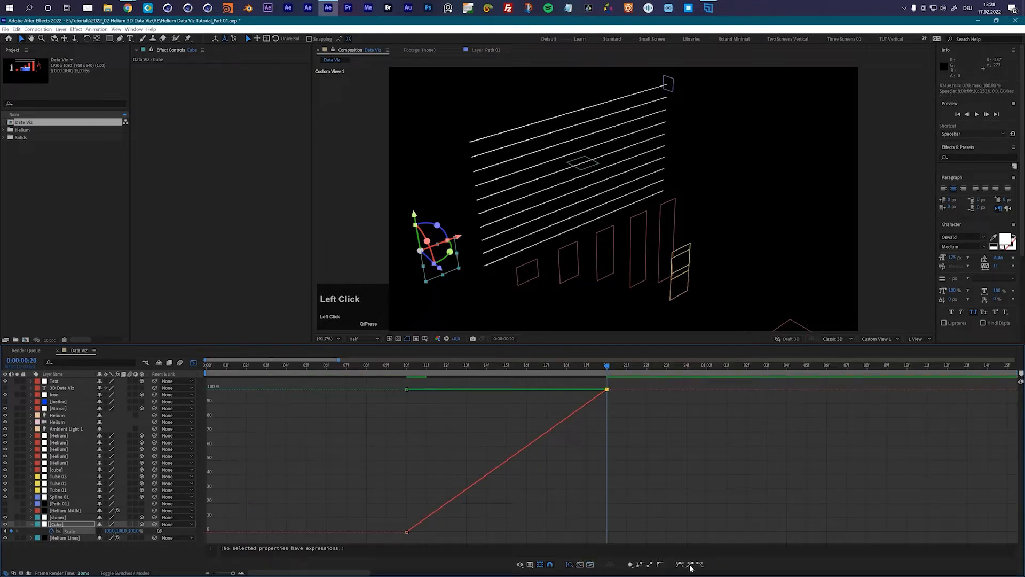
left_click(691, 565)
left_click_drag(458, 535, 376, 517)
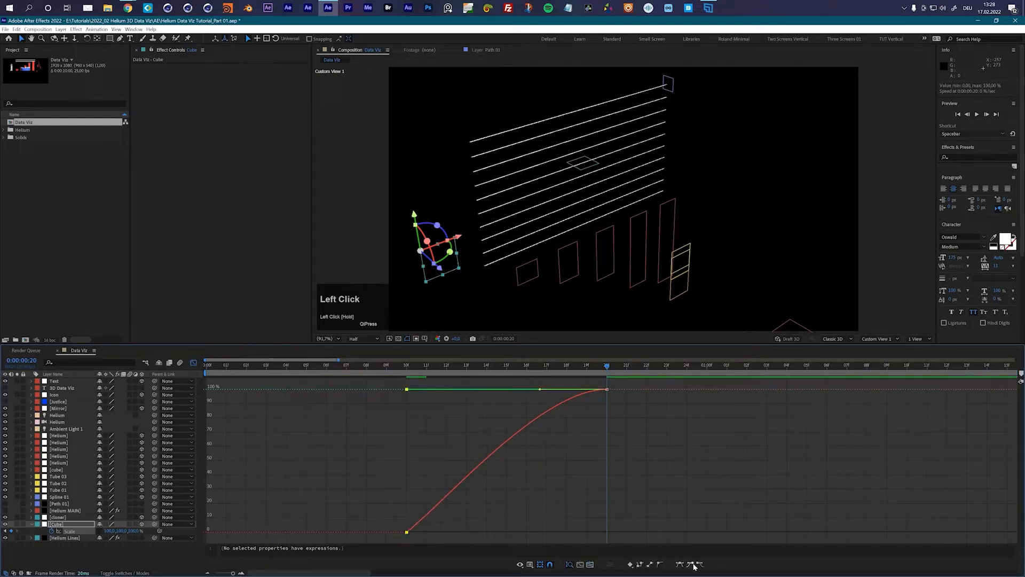
left_click(700, 564)
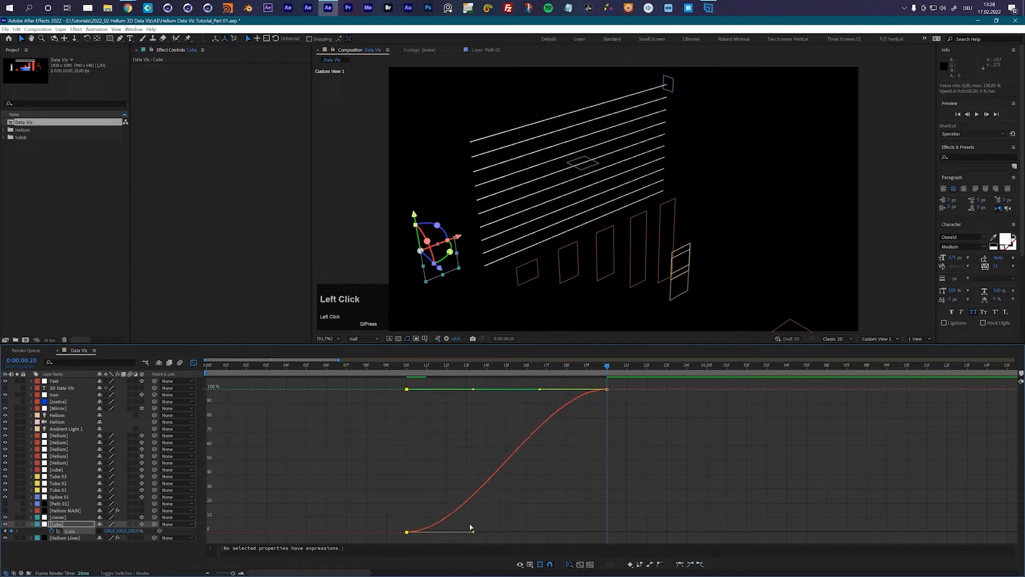
left_click_drag(473, 531, 435, 440)
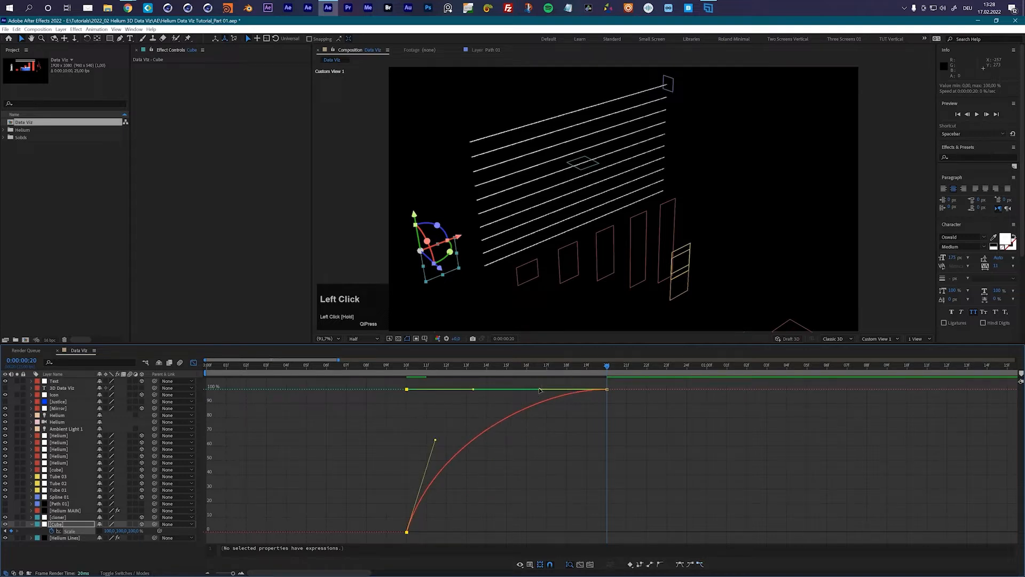
left_click_drag(539, 390, 513, 389)
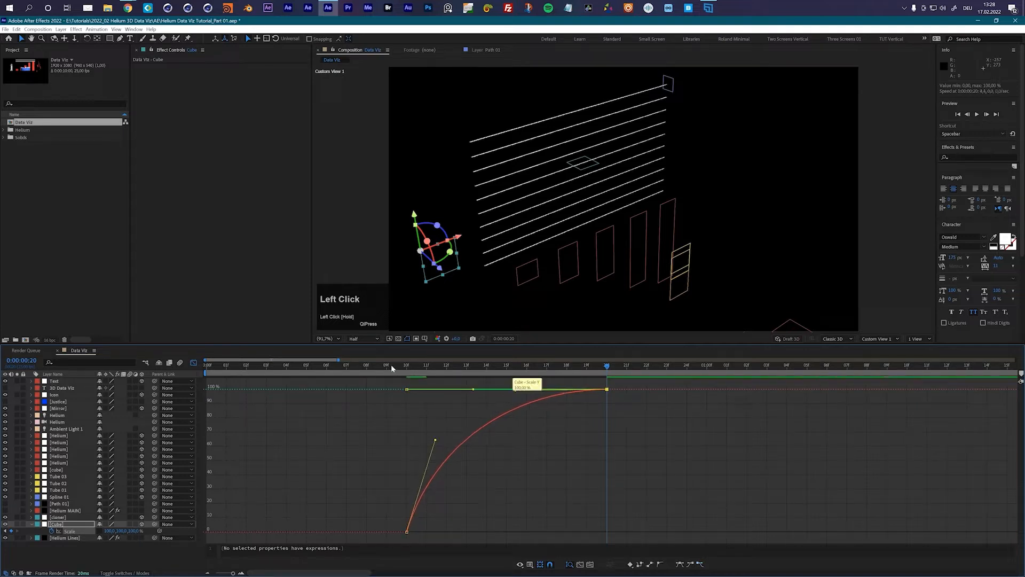
Preview the eased line growth from around the first Scale keyframe and close the graph view.
left_click(391, 364)
key("space")
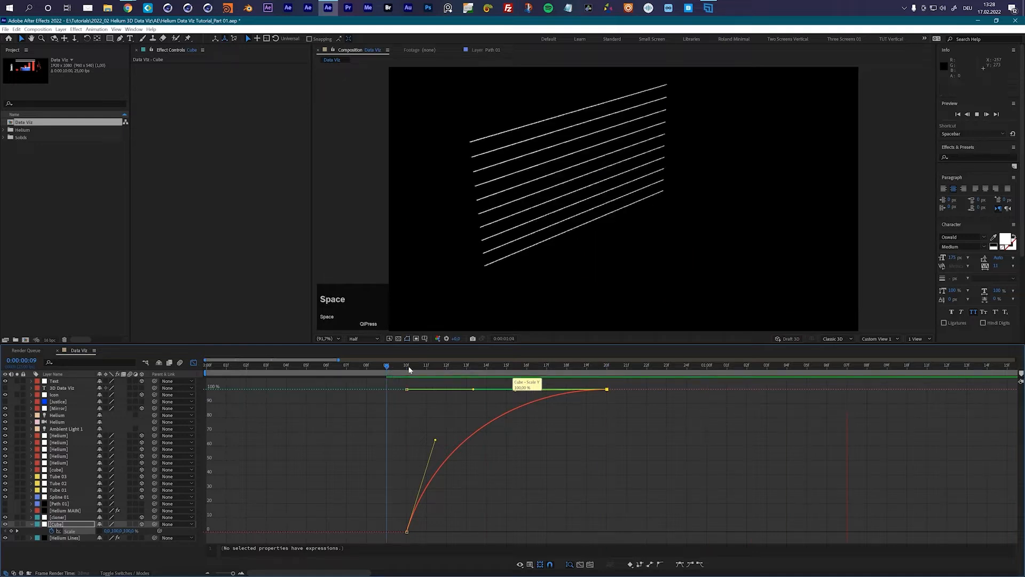
left_click(406, 366)
key("space")
key("space")
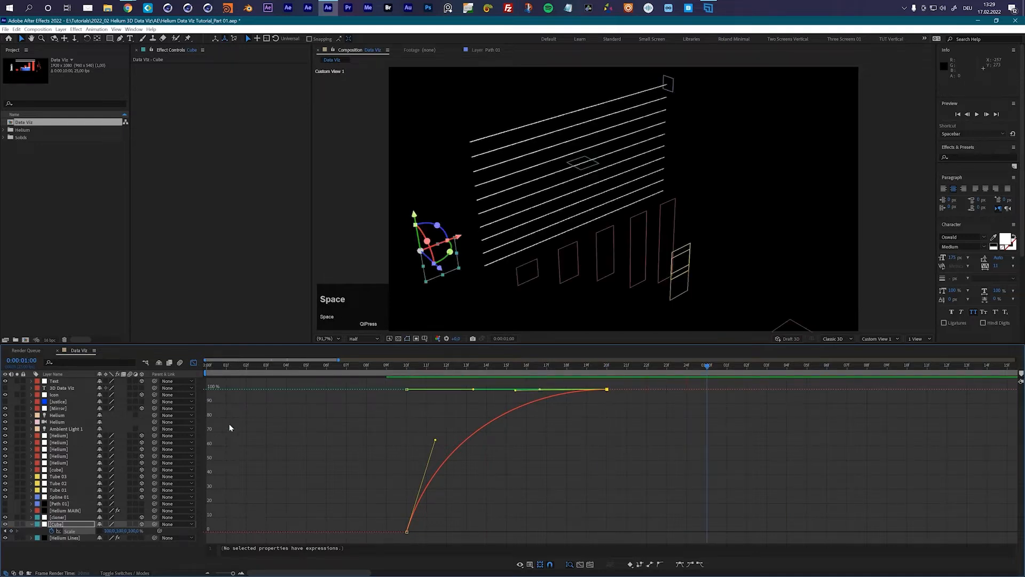
left_click(193, 362)
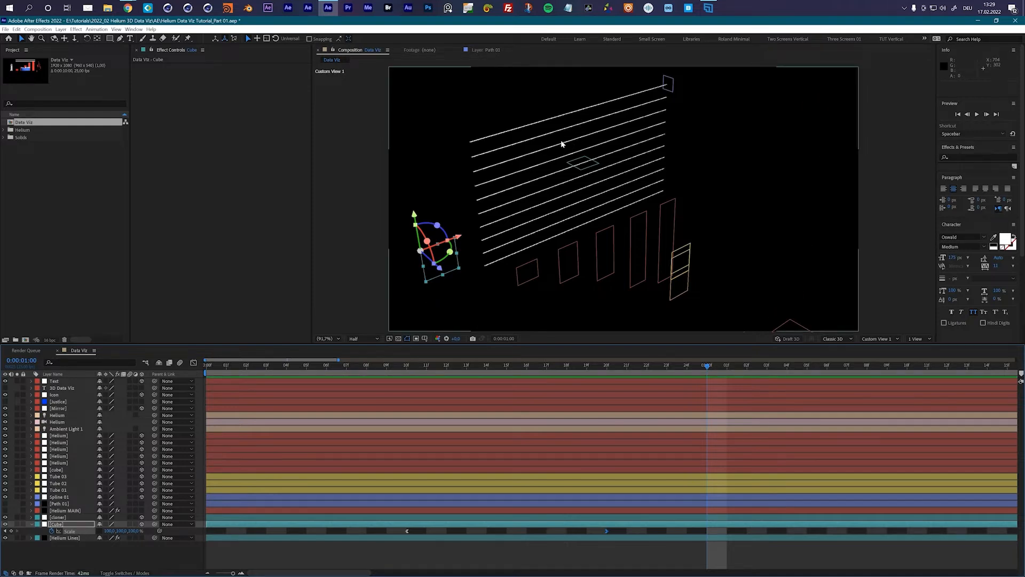
Set the Motion Delay of the Cloner effect on the Helium Lines layer to 50.
left_click(68, 538)
left_click(164, 162)
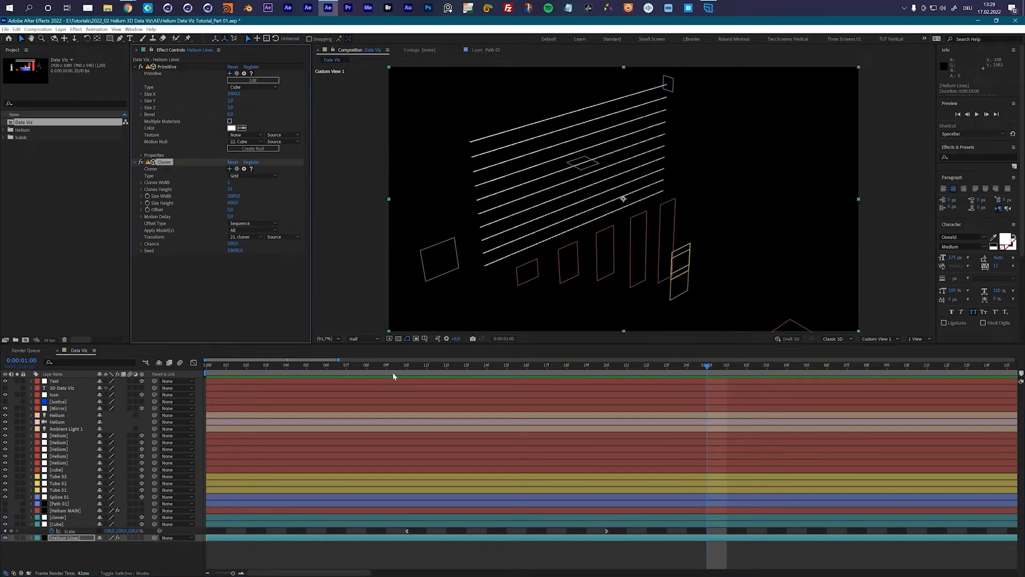
left_click_drag(531, 374, 471, 375)
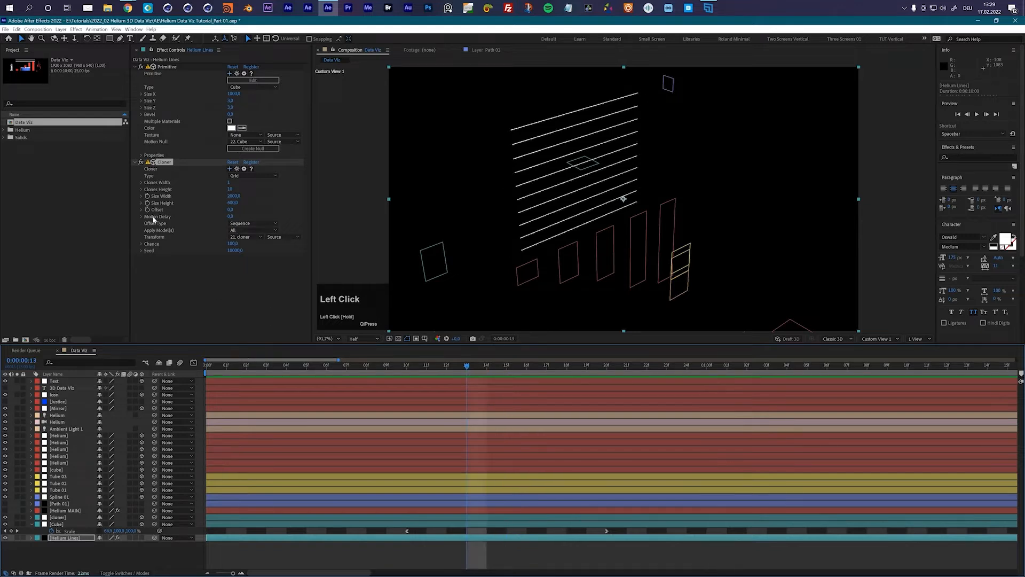
left_click(230, 216)
type("5")
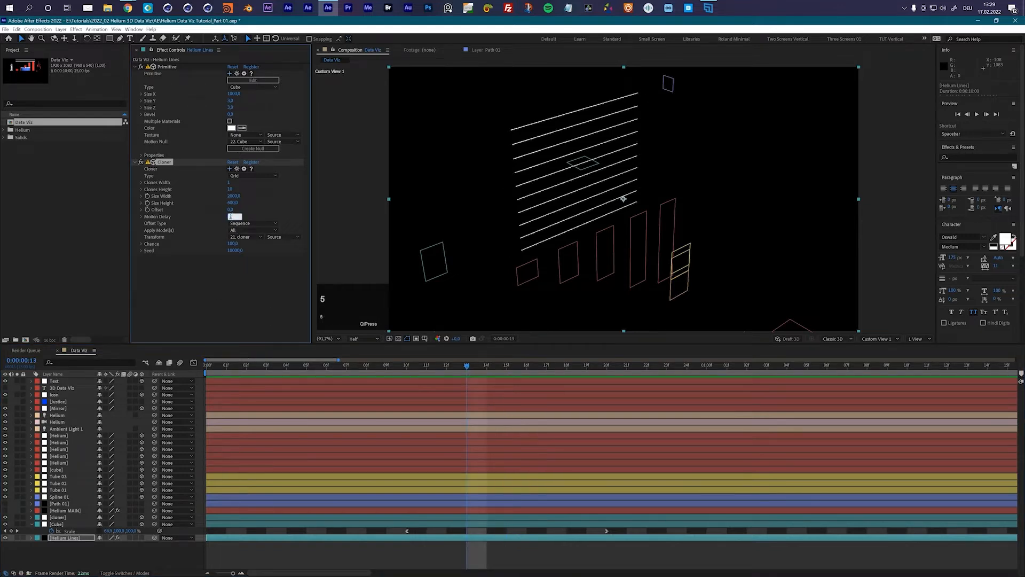
type("0")
key("Return")
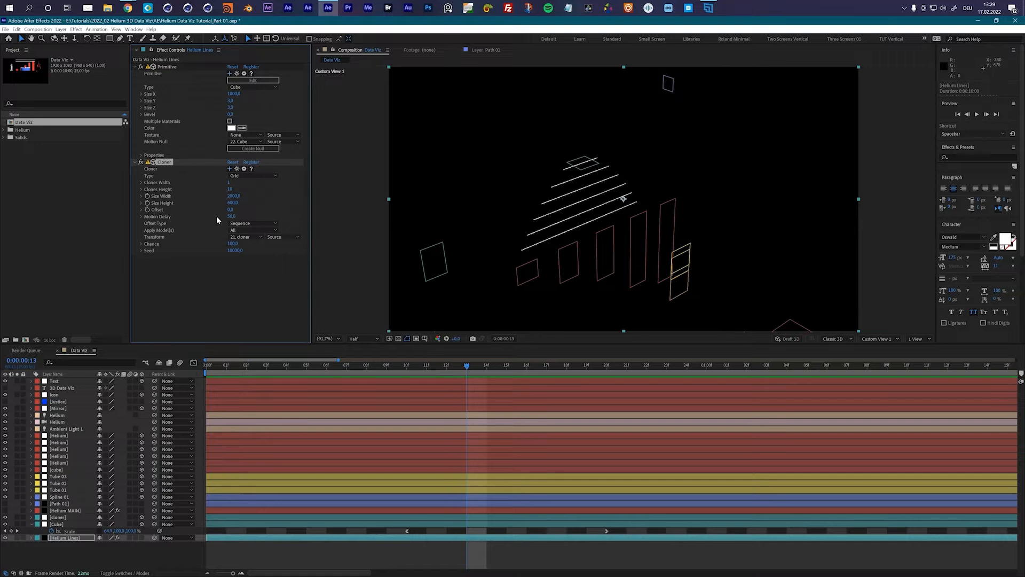
Preview the staggered growth of the cloned lines from around the first Scale keyframe.
left_click(386, 368)
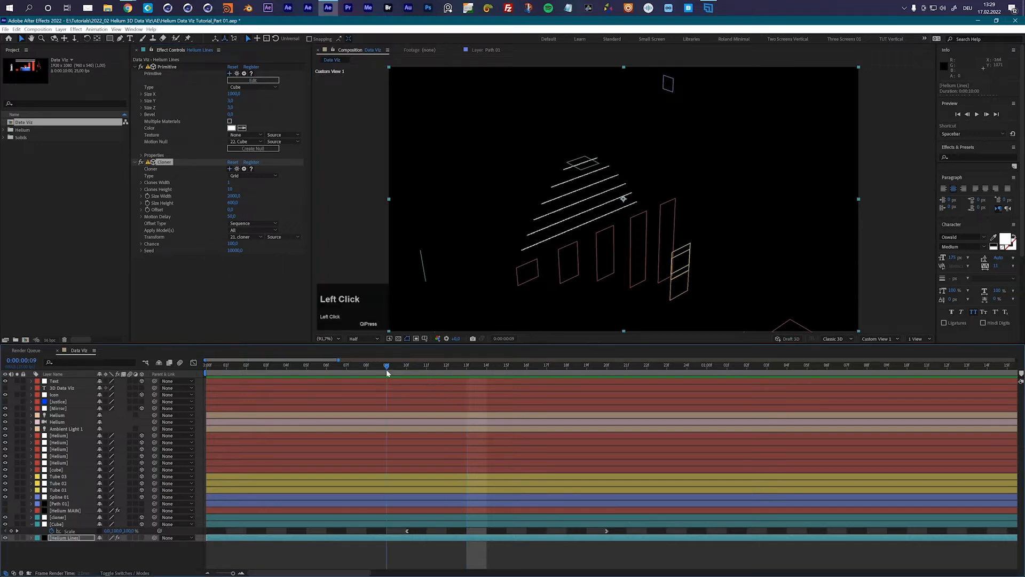
key("space")
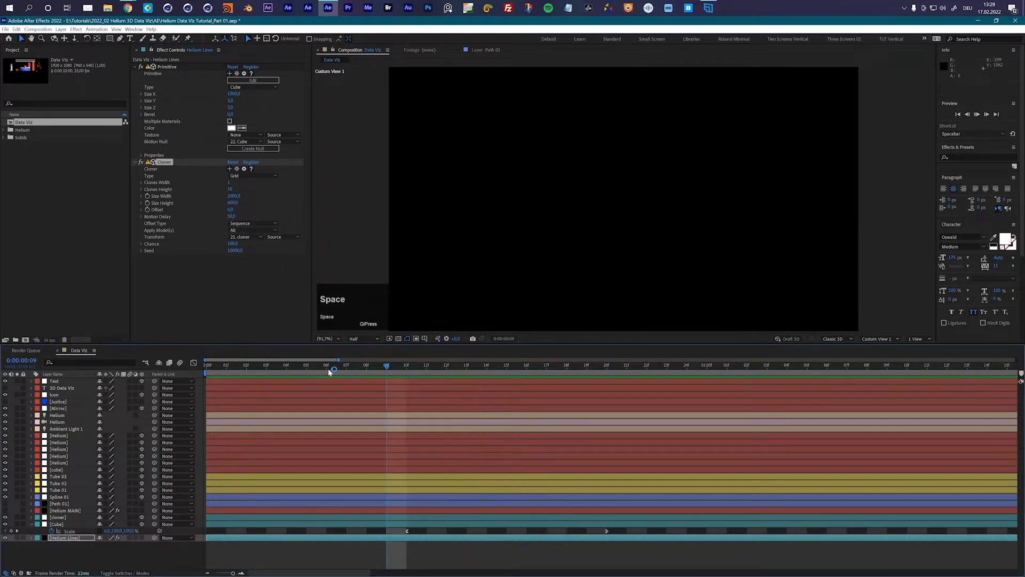
left_click(422, 368)
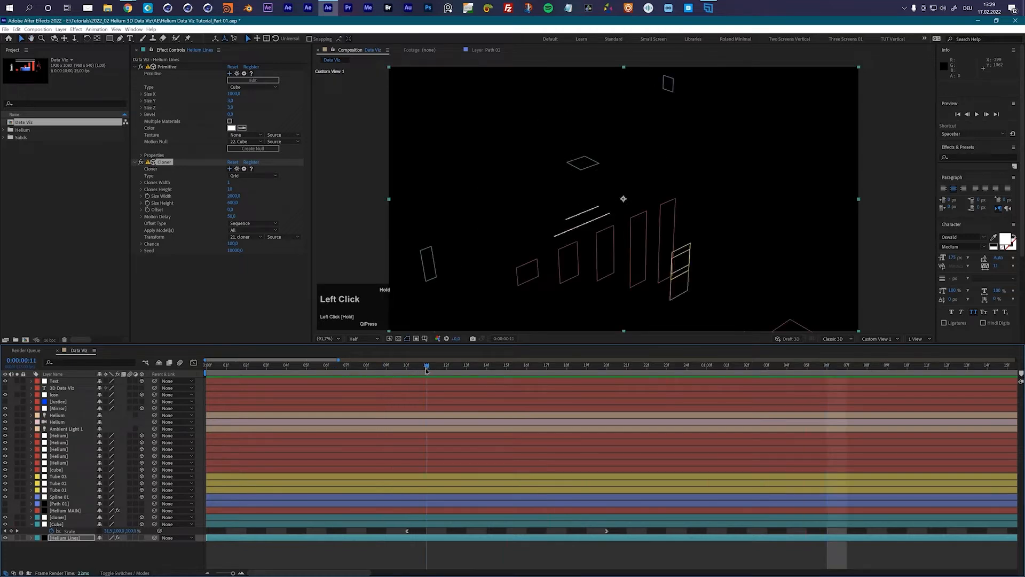
key("space")
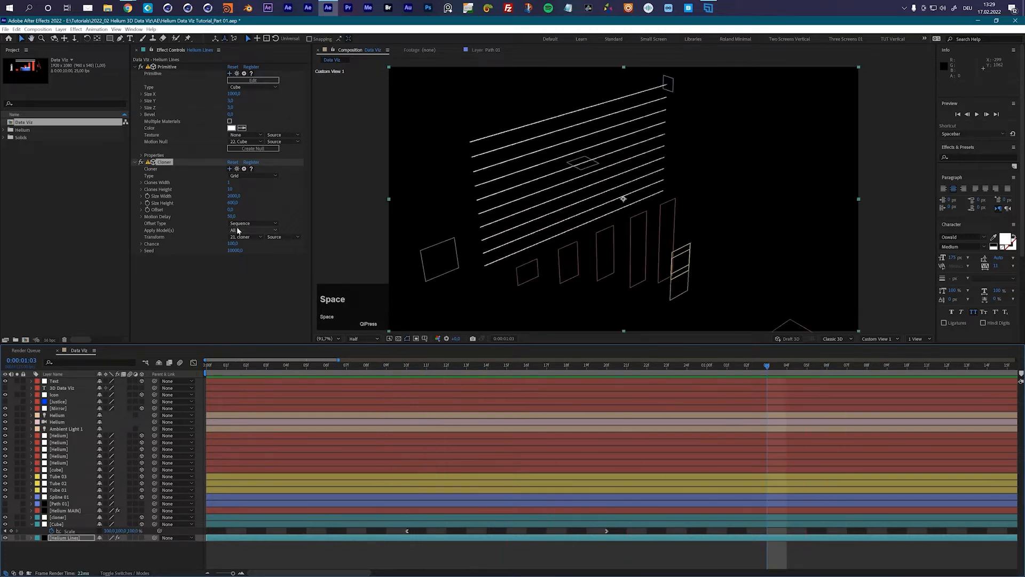
Try a Cloner Motion Delay of 100 and play back the line animation.
left_click(231, 216)
type("100")
key("Return")
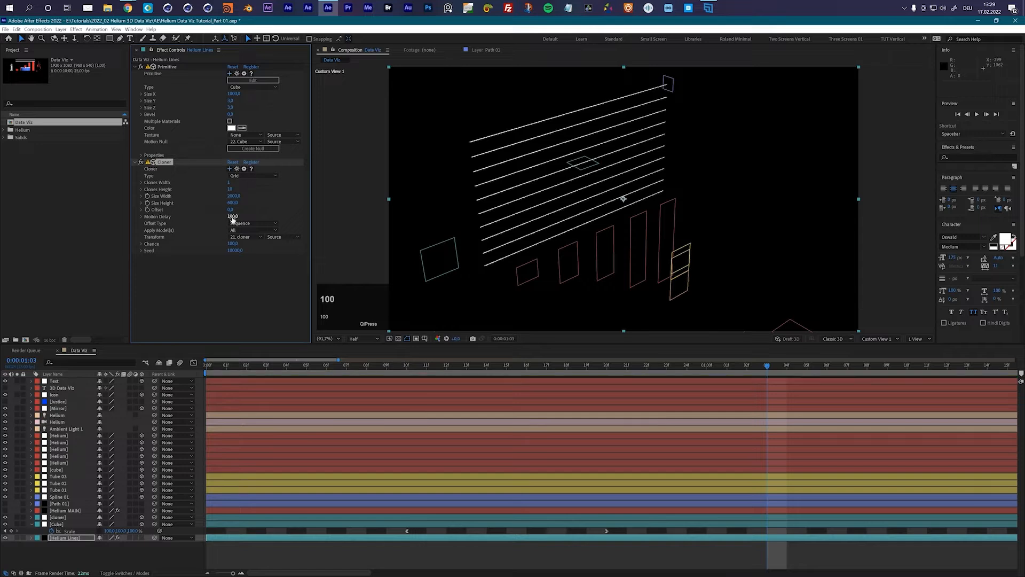
left_click(402, 374)
key("space")
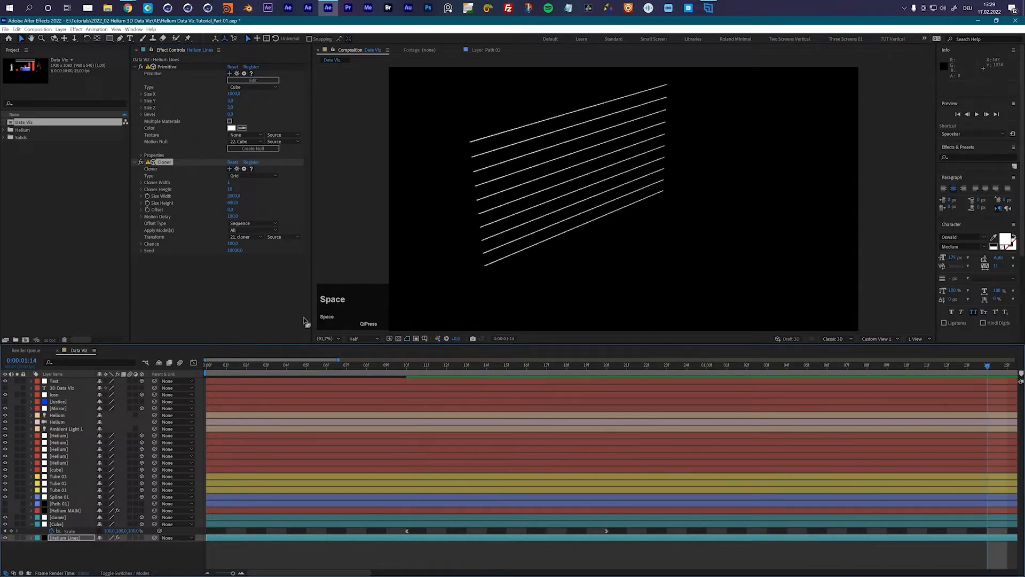
Set the Cloner's Motion Delay to 150 and play back the line animation from before the first keyframe.
left_click(233, 216)
type("150")
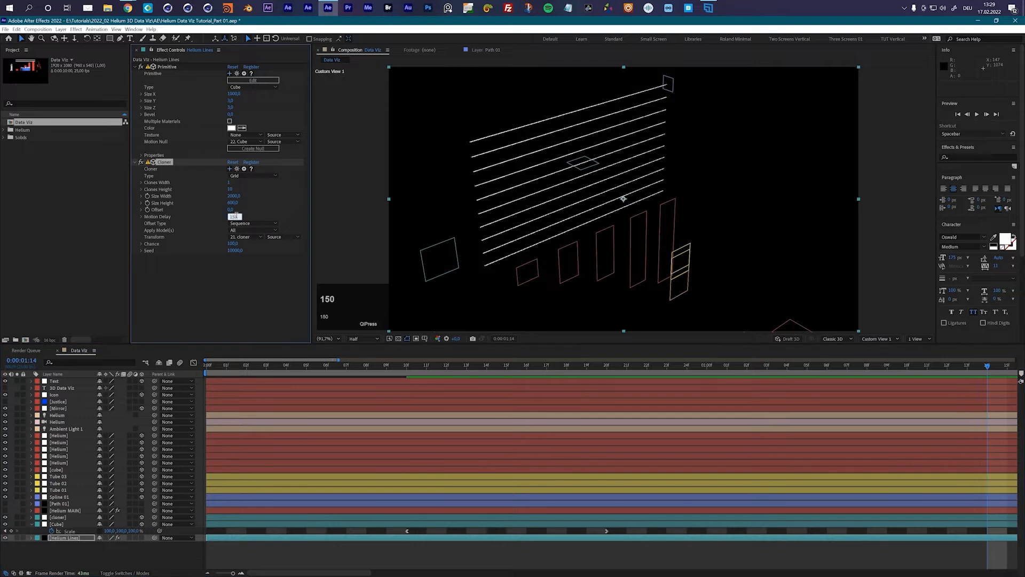
key("Return")
left_click(365, 364)
key("space")
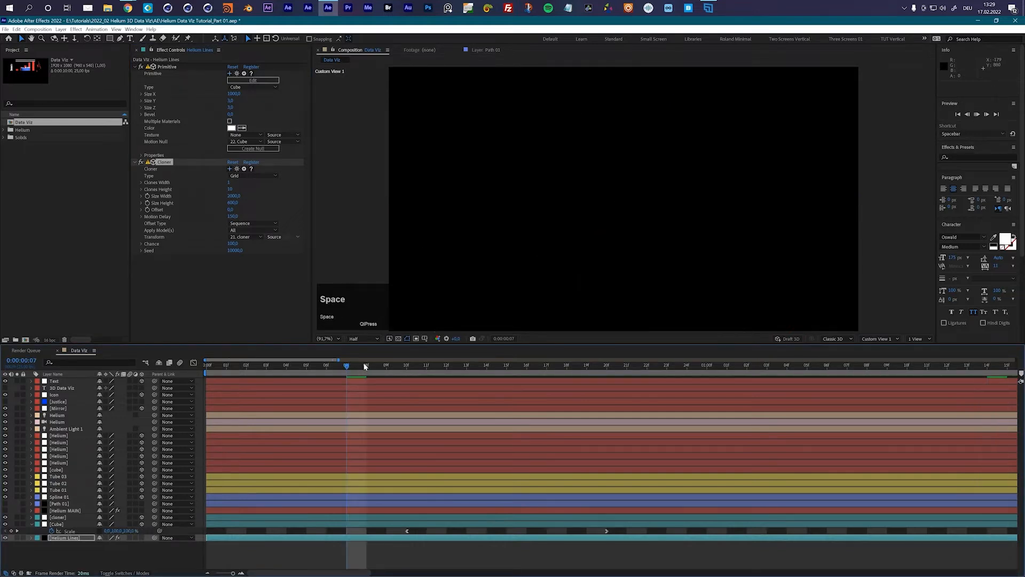
key("space")
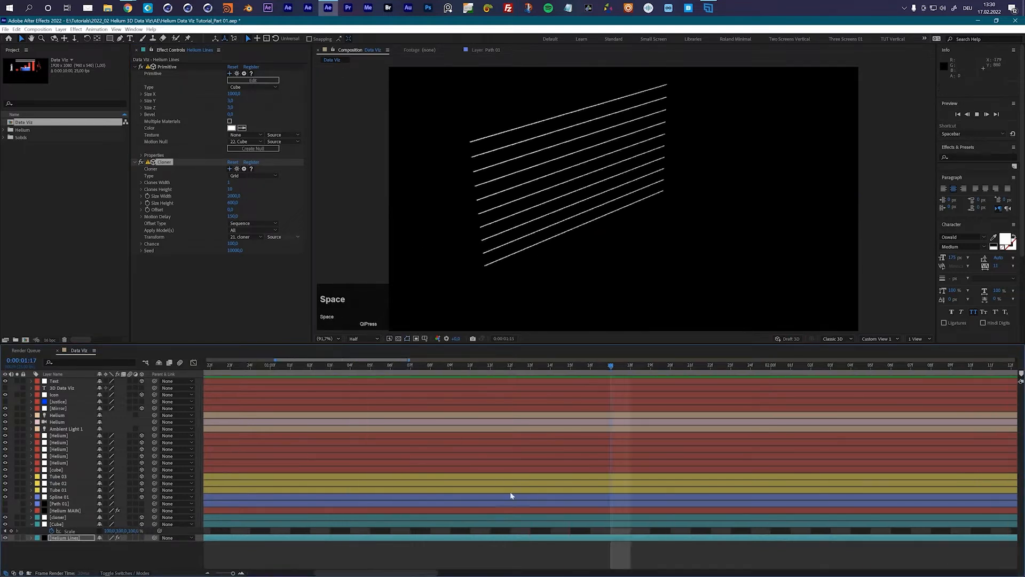
Change the Cloner's Offset Type to Random and preview the lines growing from before the first keyframe.
scroll(485, 475, "down", 6)
left_click_drag(221, 369, 265, 373)
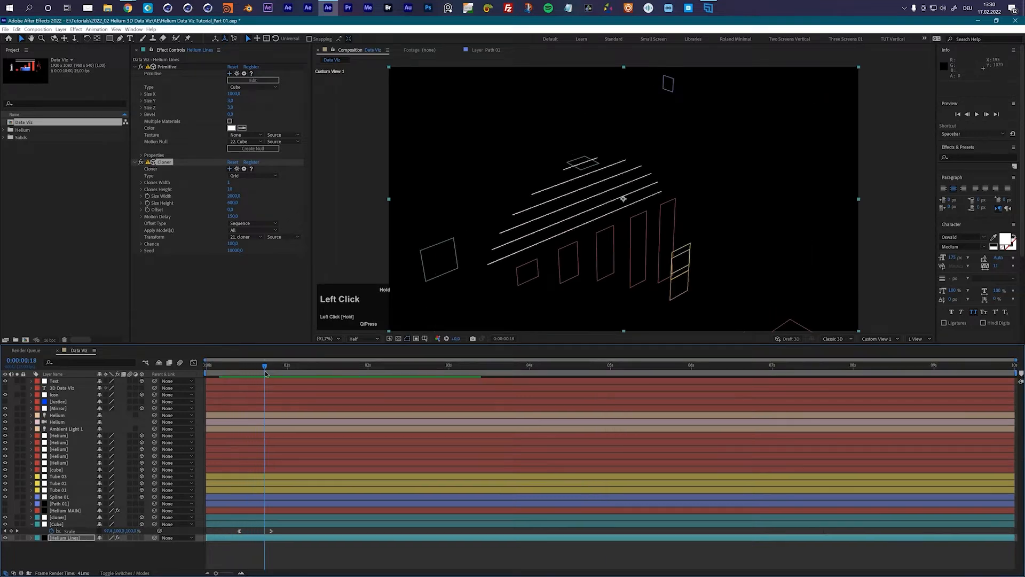
left_click(242, 225)
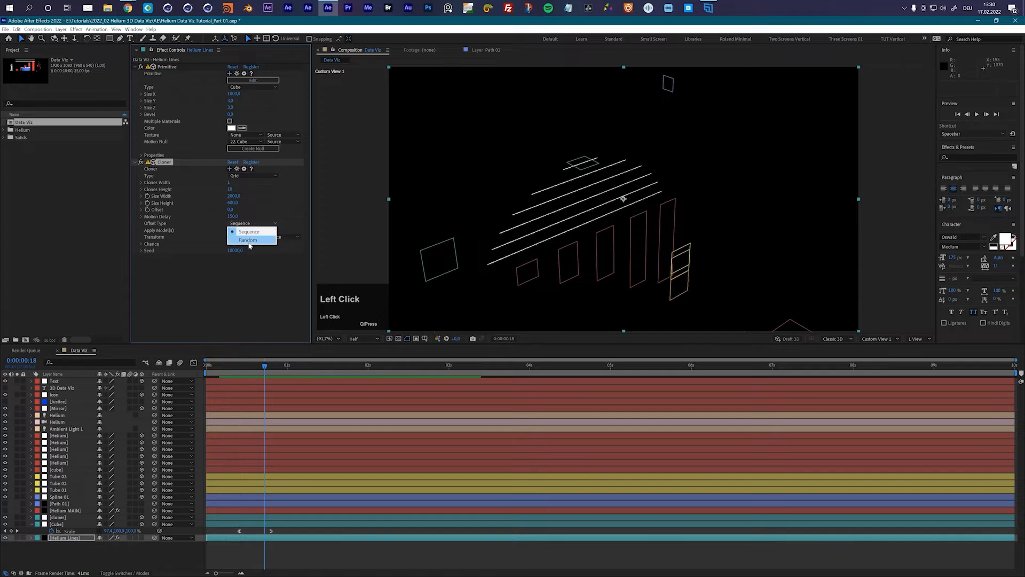
left_click(249, 244)
left_click(230, 371)
key("space")
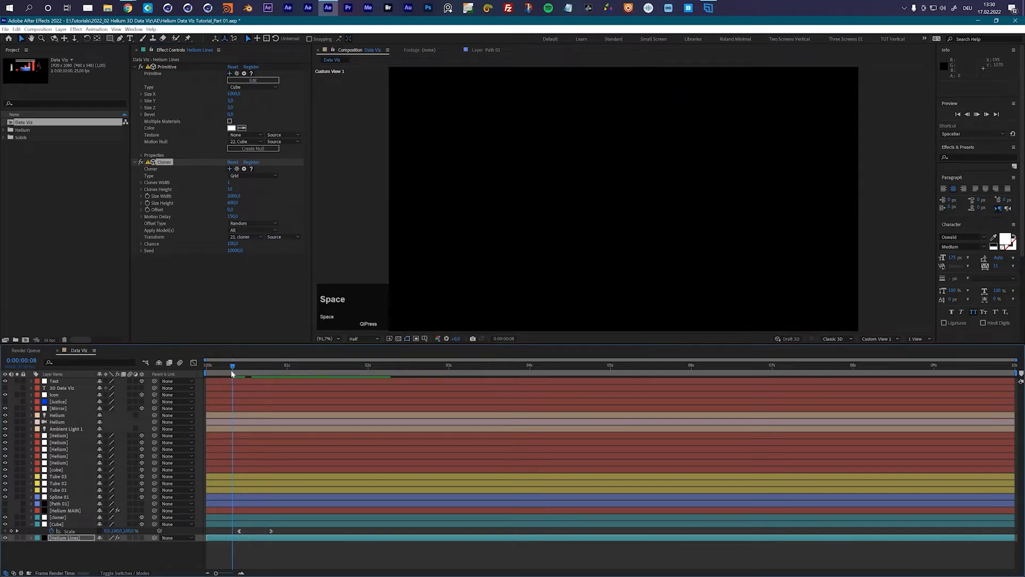
Set the Cloner's Offset Type back to Sequence and preview the lines growing from before the first keyframe.
key("space")
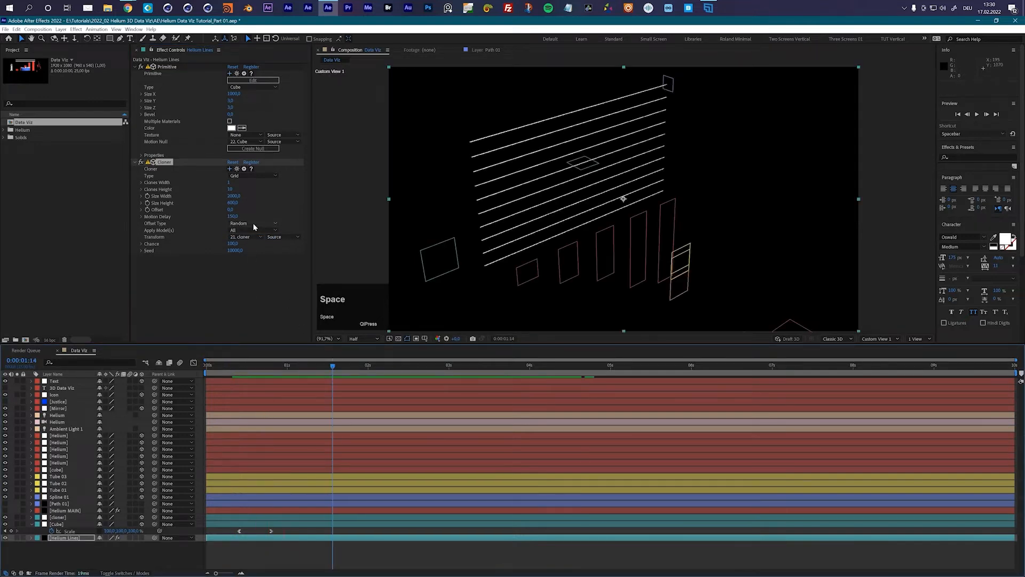
left_click(254, 225)
left_click(255, 232)
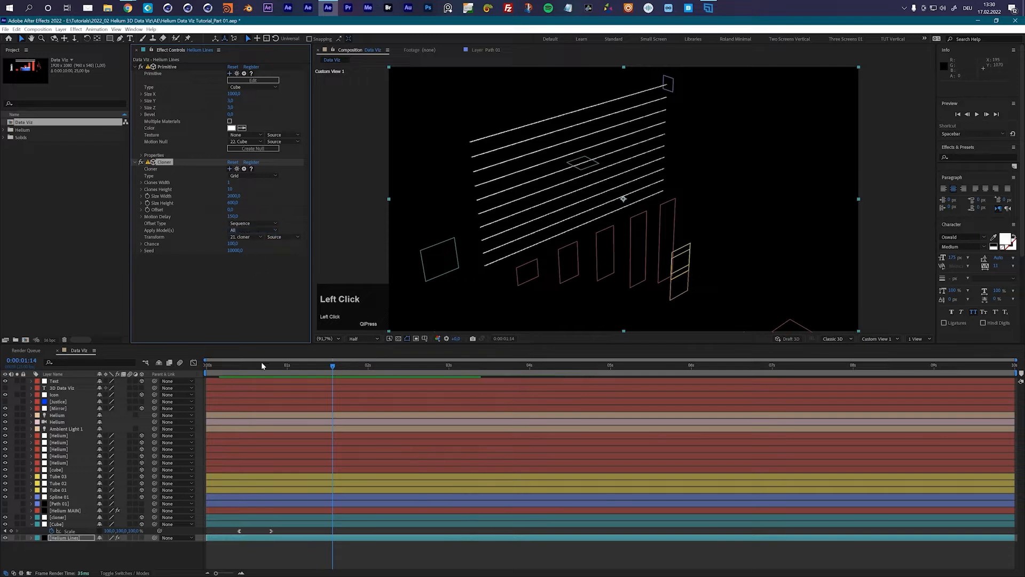
left_click(233, 369)
key("space")
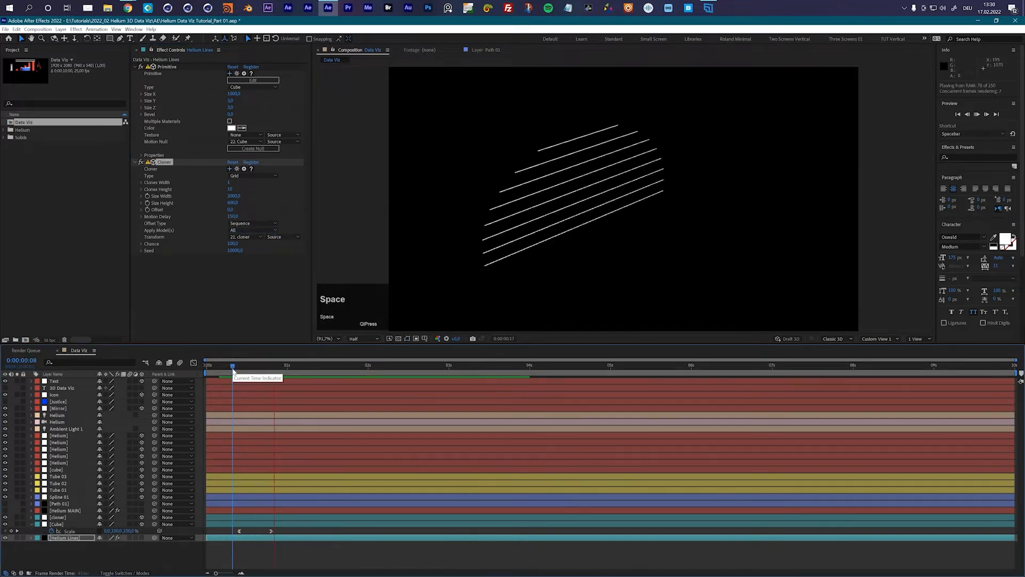
key("space")
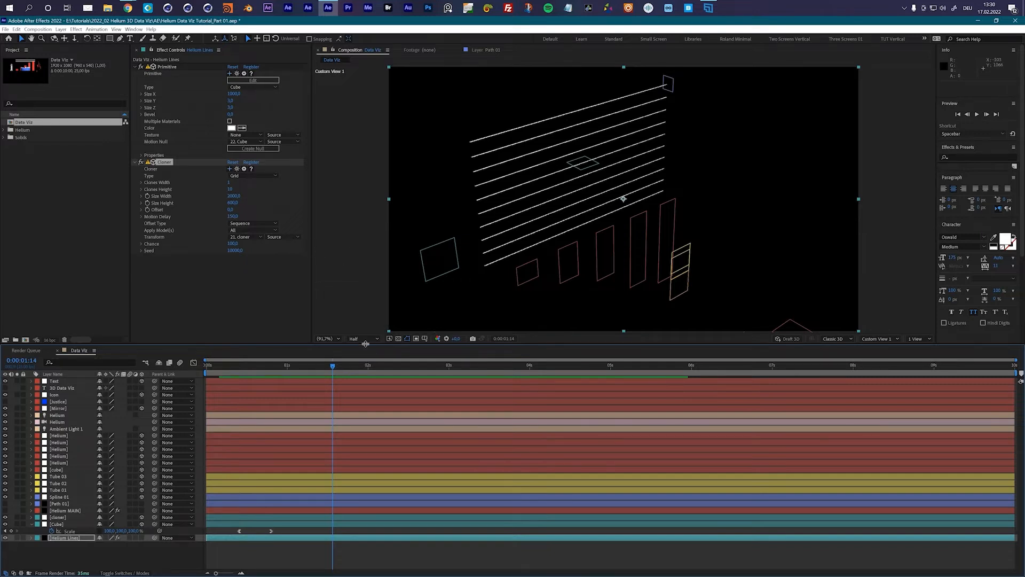
Rotate the cloner null about its X axis to reverse the order in which the lines grow, and play back from the start.
left_click(58, 517)
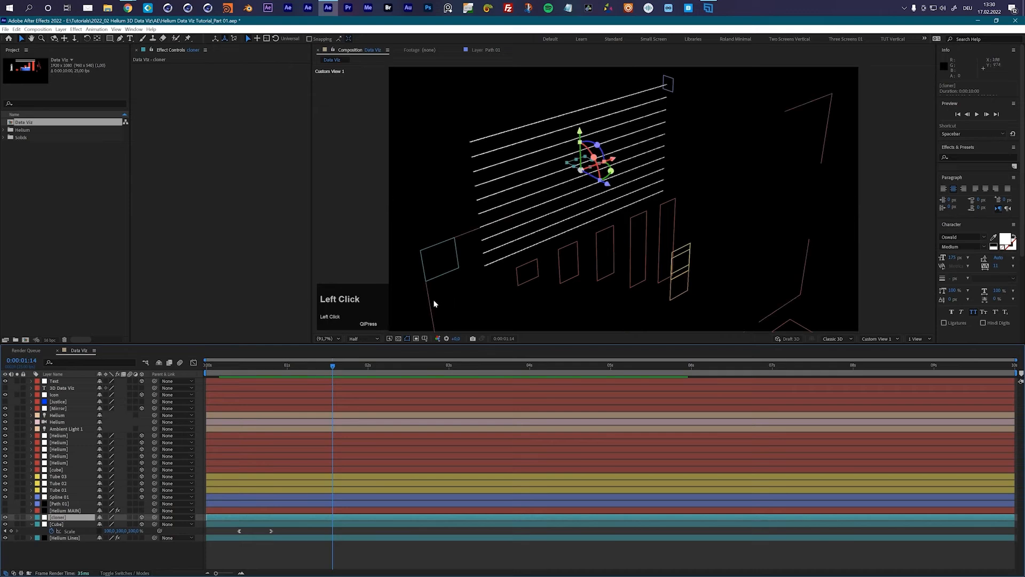
left_click_drag(594, 156, 538, 210)
left_click_drag(269, 367, 209, 380)
key("space")
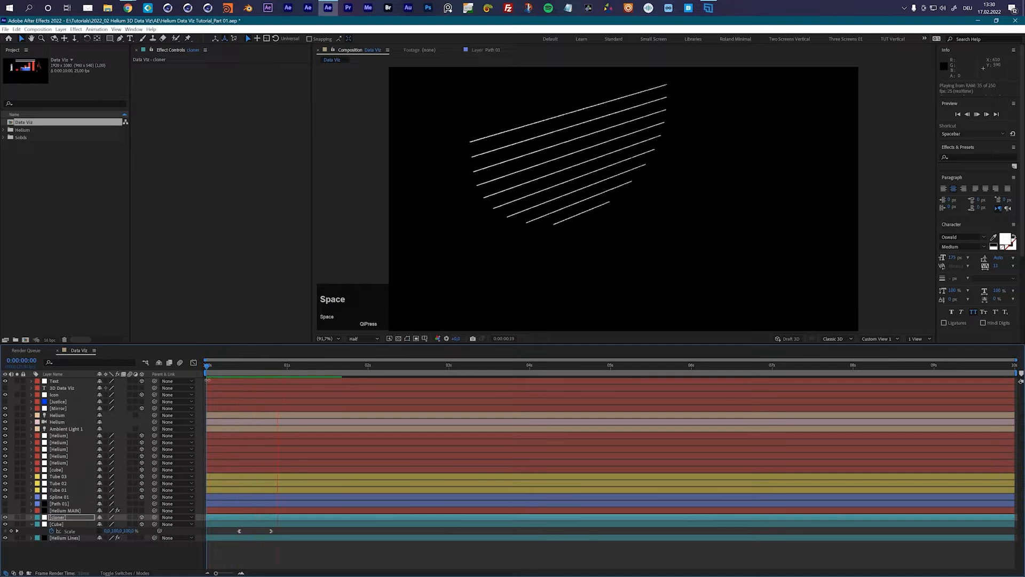
key("space")
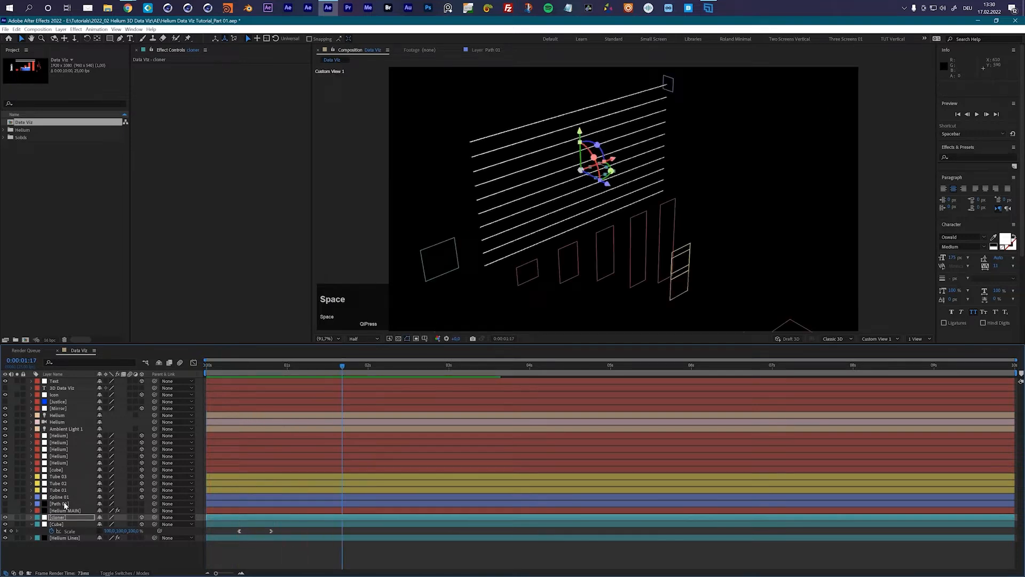
Collapse the Cube null, hide the Helium Lines layer, show the Helium MAIN layer and check the full scene at 0:00:01:10.
left_click(35, 525)
left_click(4, 530)
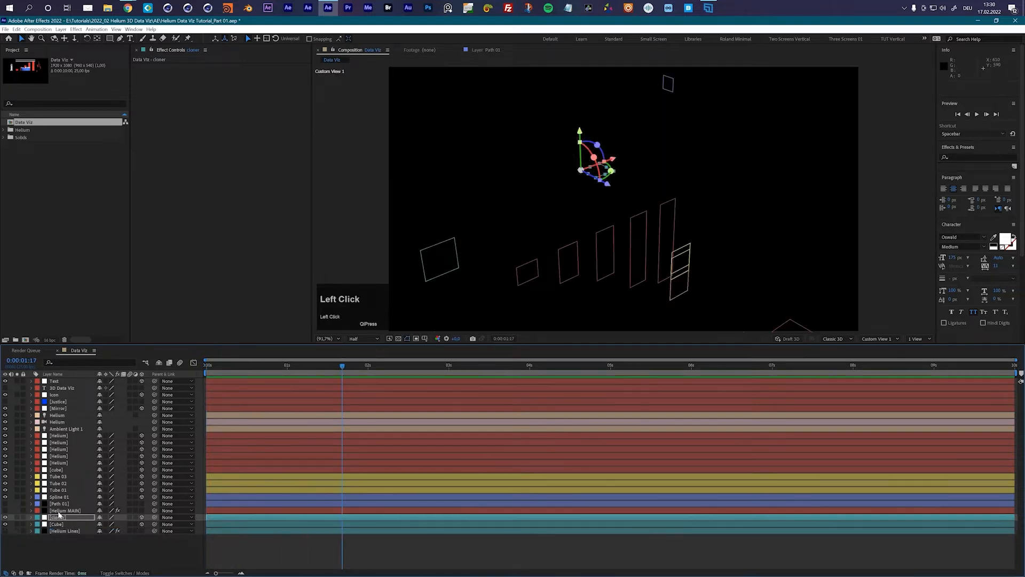
left_click(59, 511)
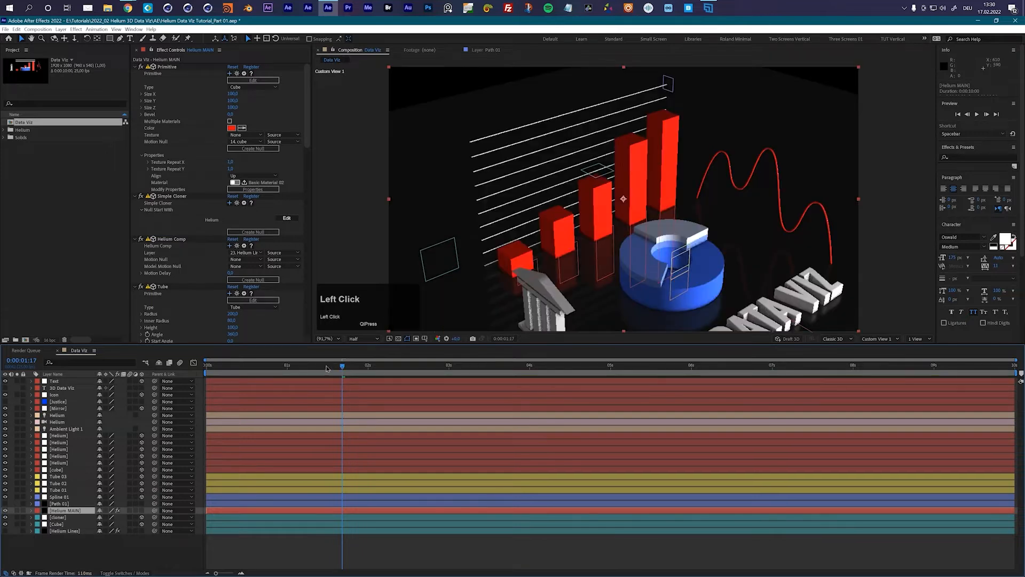
mouse_move(320, 368)
left_mouse_down()
mouse_move(304, 370)
mouse_move(320, 372)
left_mouse_up()
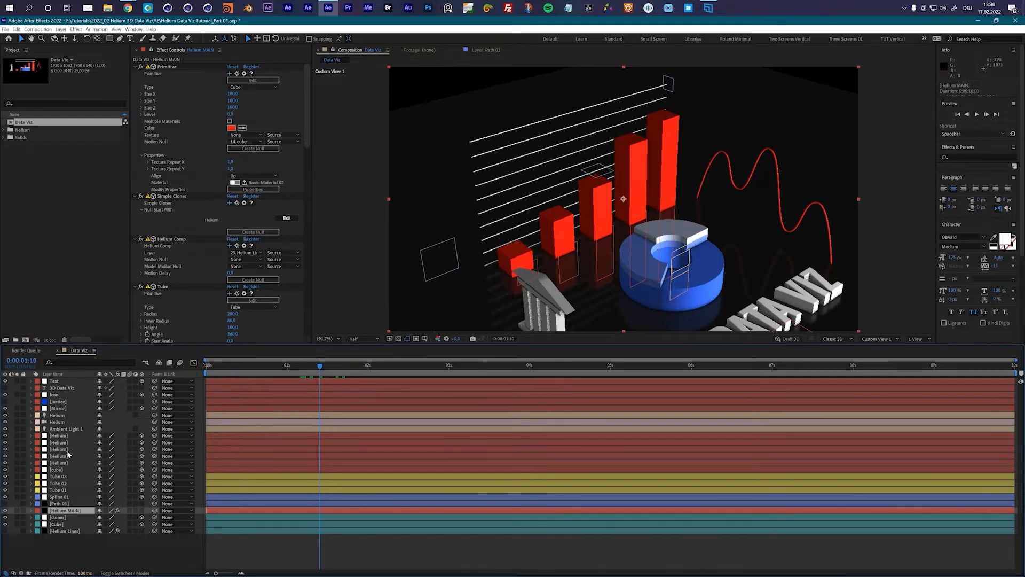
Add a Scale keyframe at 0:00:00:10 on the tallest red bar's Helium null, with the Y scale set to 0%.
left_click(62, 436)
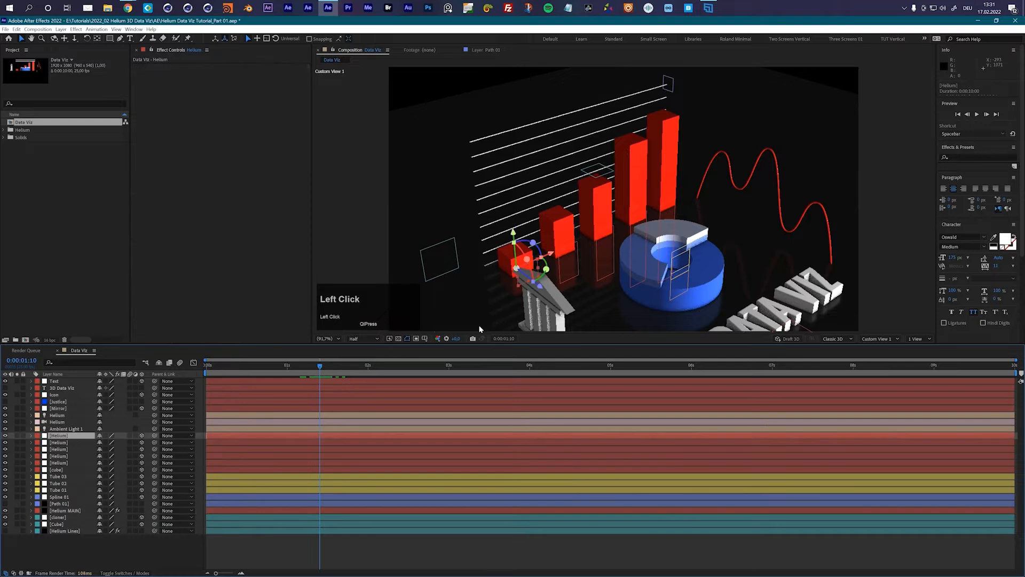
left_click(59, 464)
key("s")
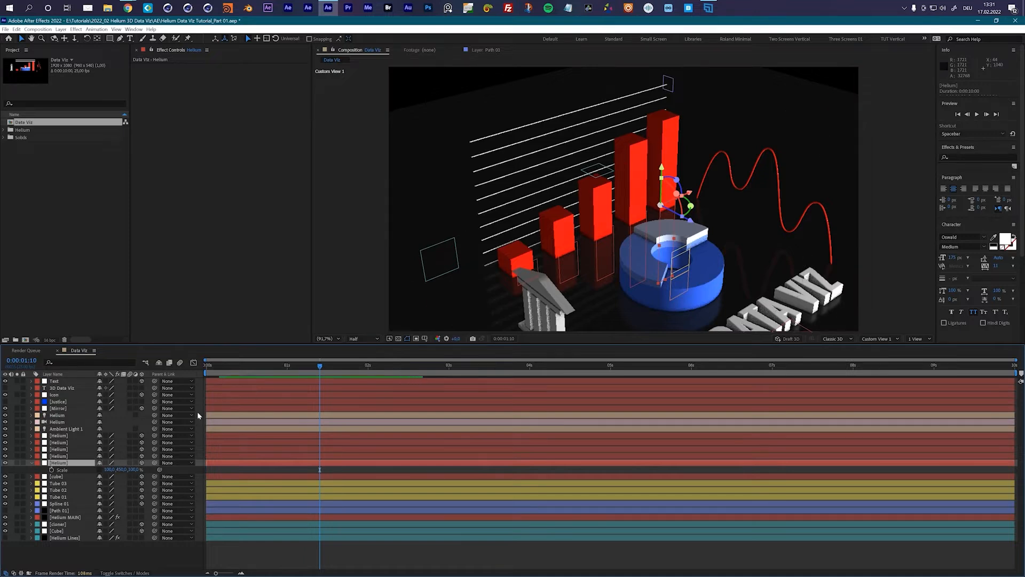
left_click(238, 366)
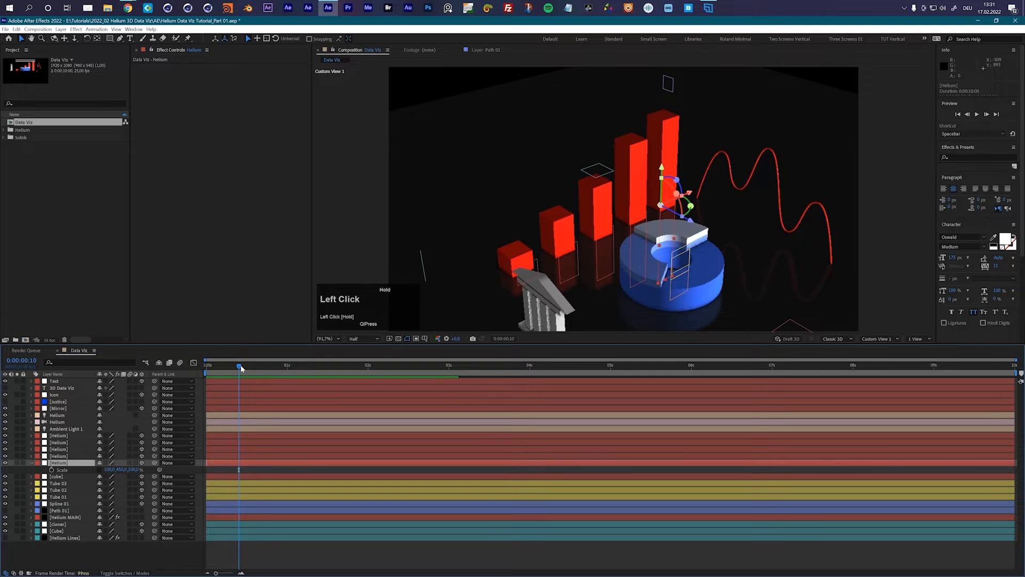
mouse_move(239, 364)
left_mouse_down()
mouse_move(261, 367)
mouse_move(239, 367)
left_mouse_up()
left_click(52, 470)
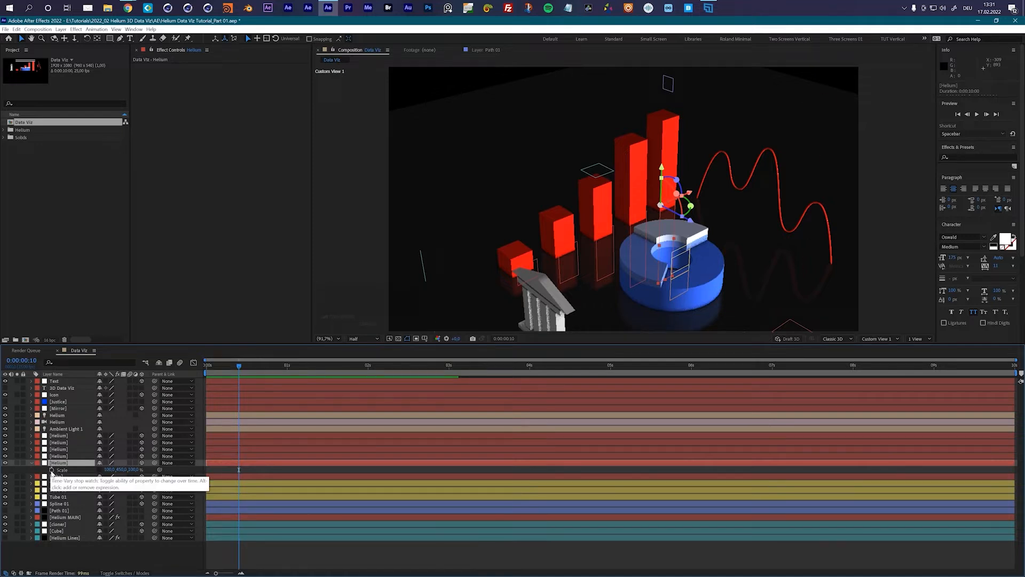
left_click(123, 470)
type("0")
key("Return")
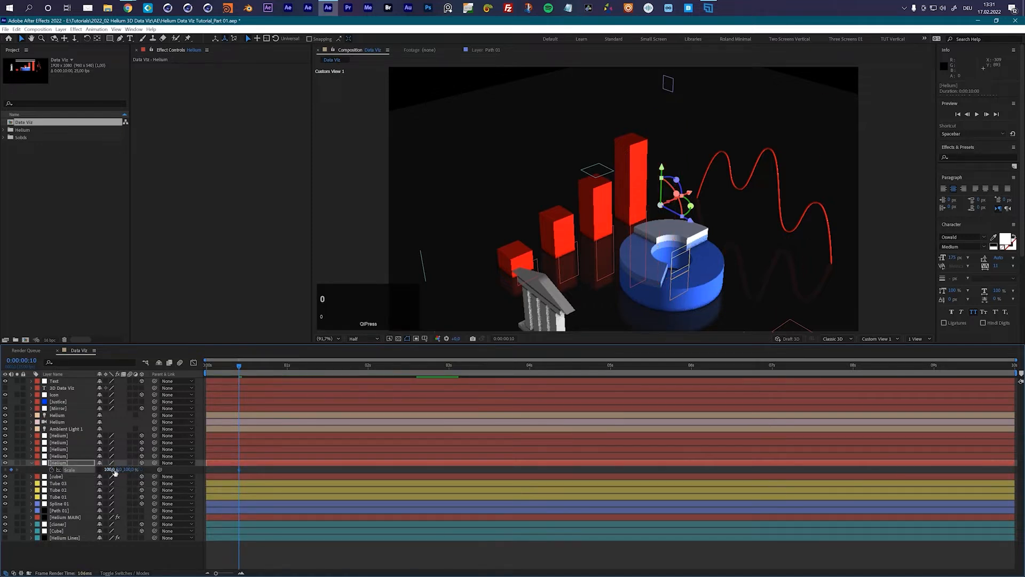
Set the tallest bar null's Y scale to 450% at 0:00:00:20 and play back the bar's growth.
key("shift+Page_Down")
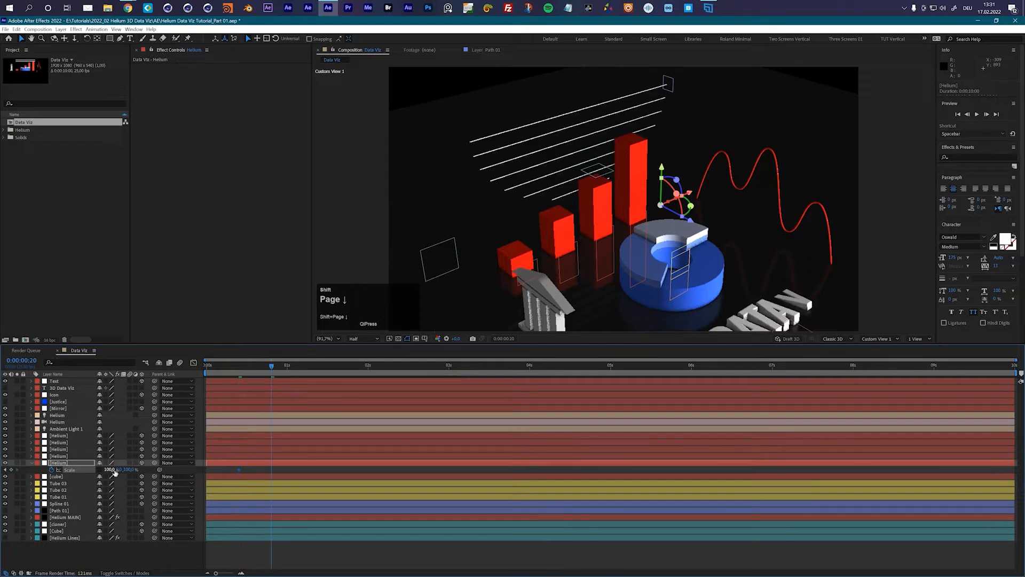
left_click(119, 470)
type("450")
key("Return")
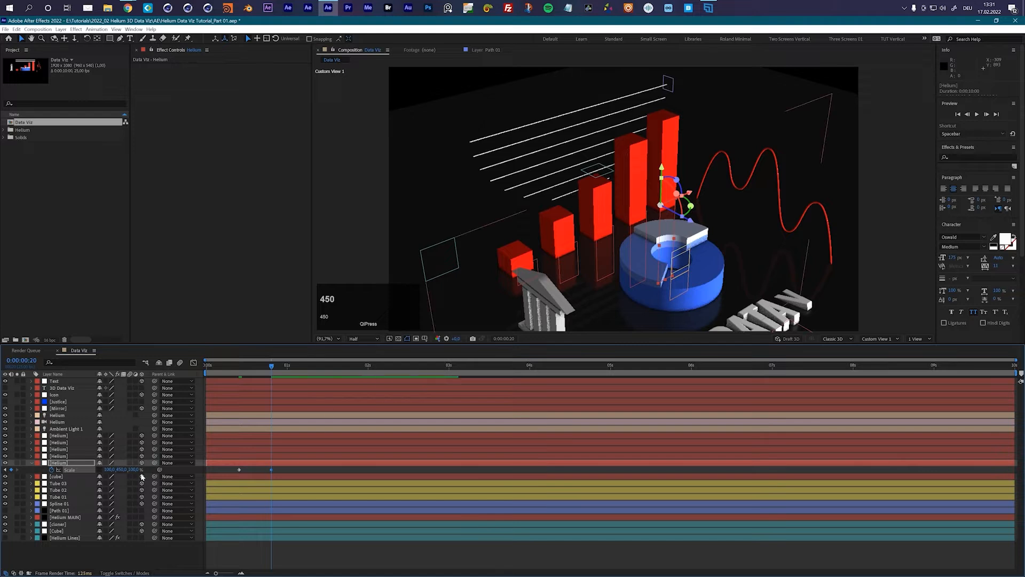
left_click_drag(239, 367, 220, 373)
key("space")
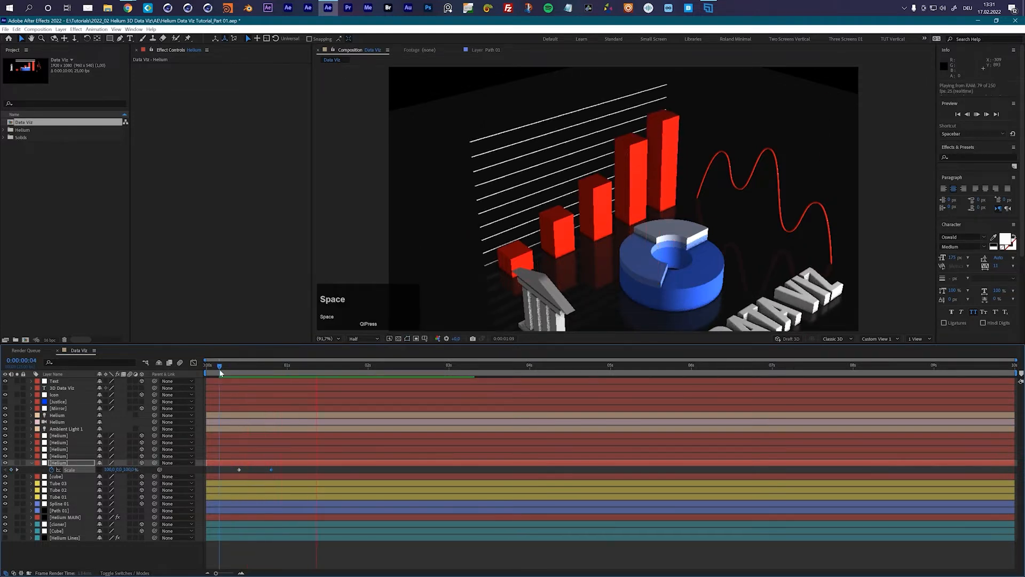
key("space")
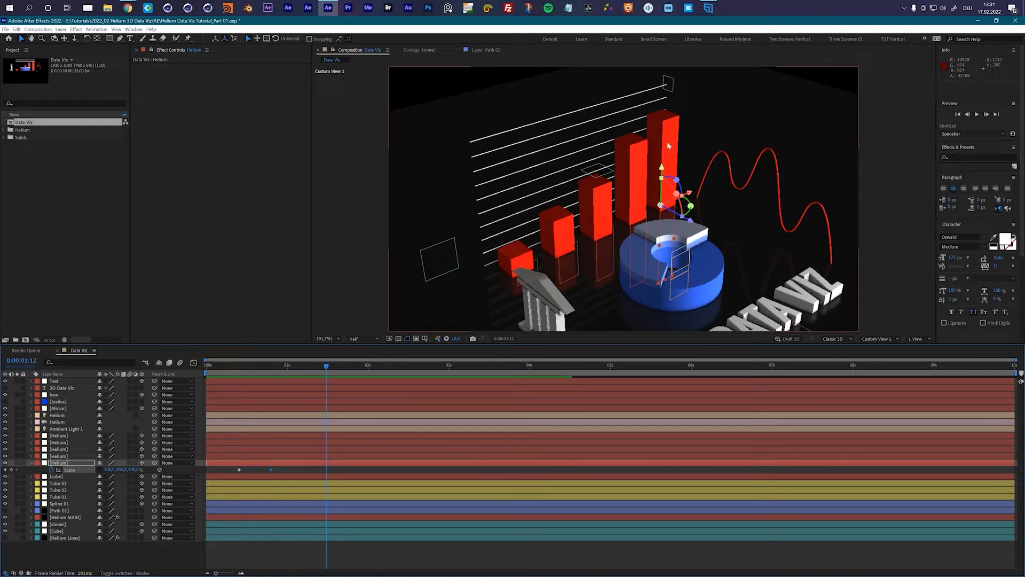
Reframe the custom view to fit the whole scene and preview the tallest bar growing together with the grid lines.
mouse_move(277, 367)
left_mouse_down()
mouse_move(236, 371)
mouse_move(280, 373)
left_mouse_up()
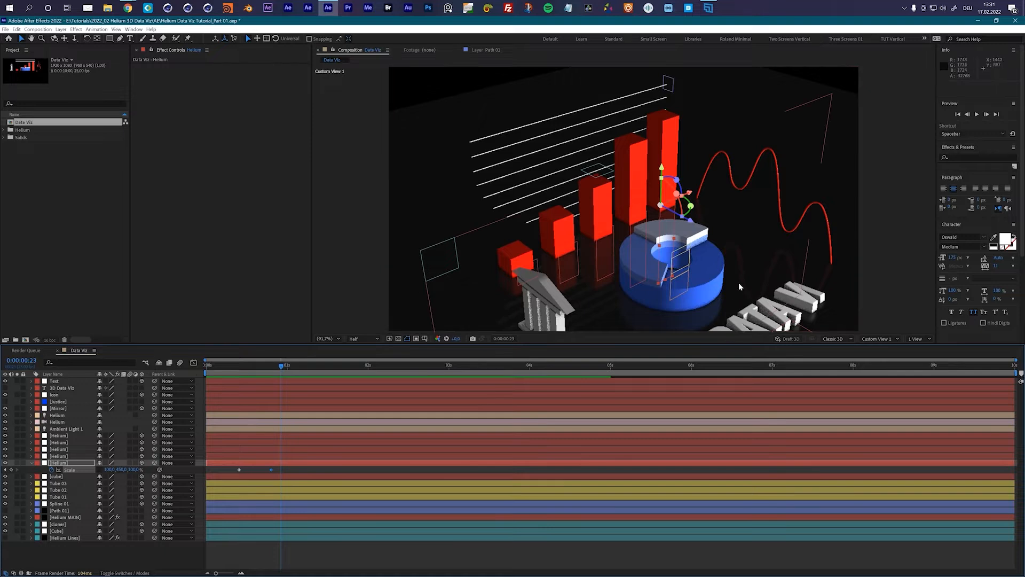
key("c")
key("c")
left_click_drag(716, 272, 661, 270)
key("c")
key("c")
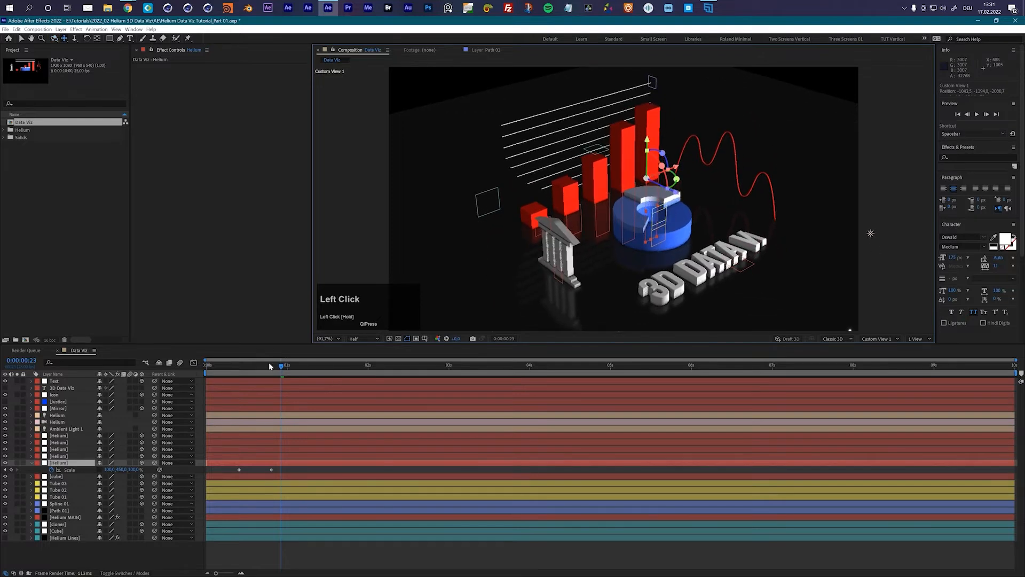
left_click(245, 365)
key("space")
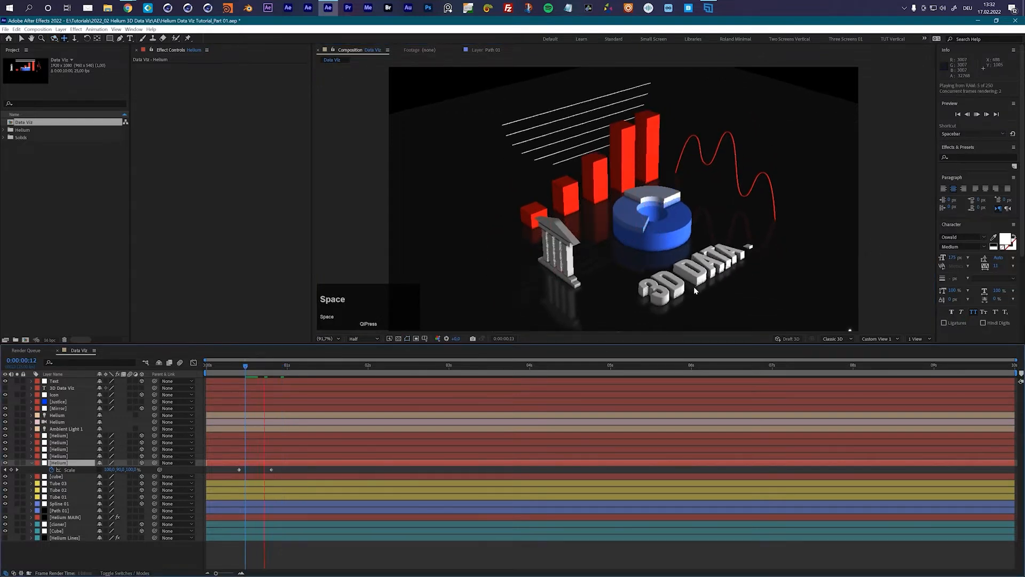
key("space")
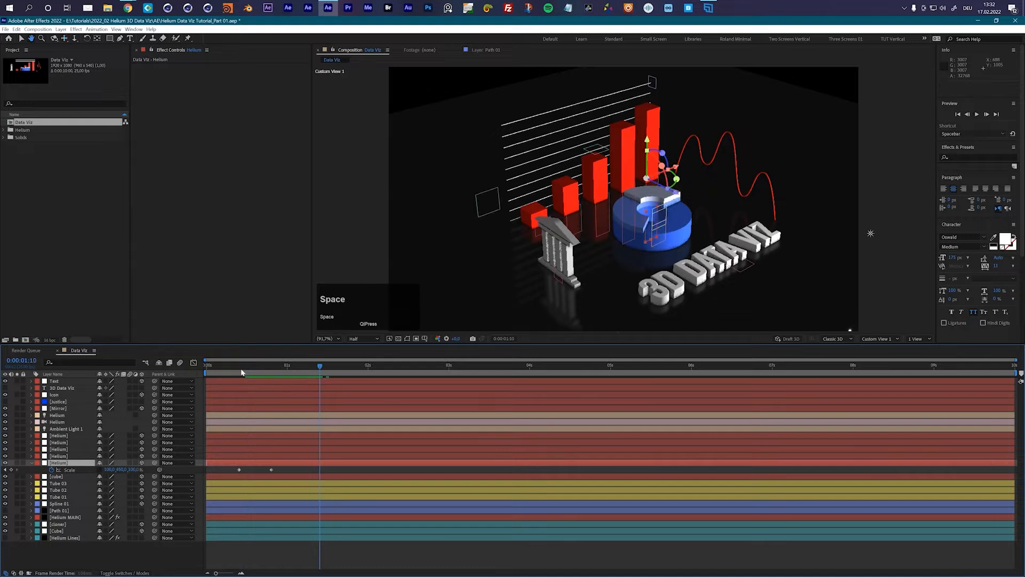
left_click(209, 365)
key("space")
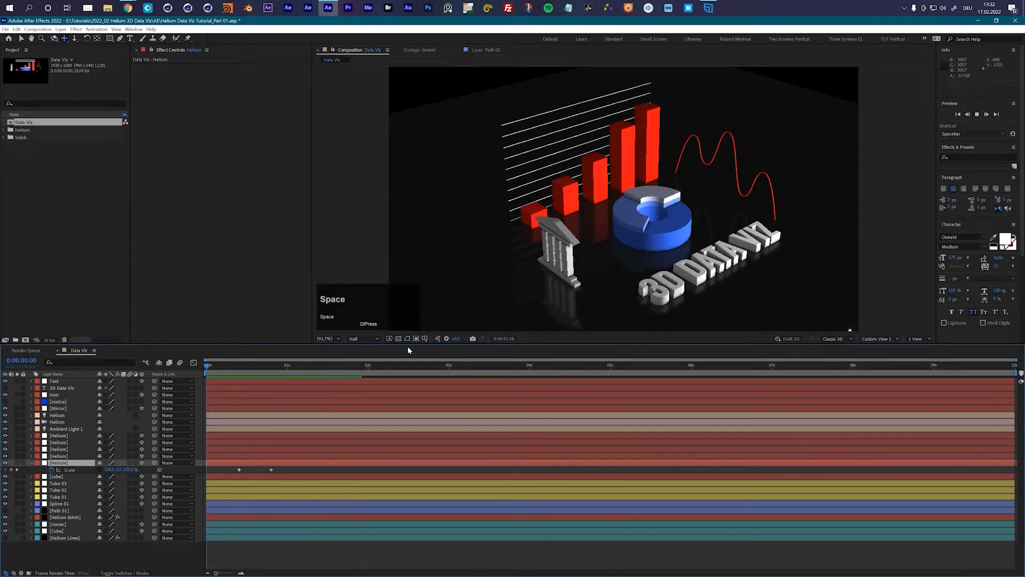
key("space")
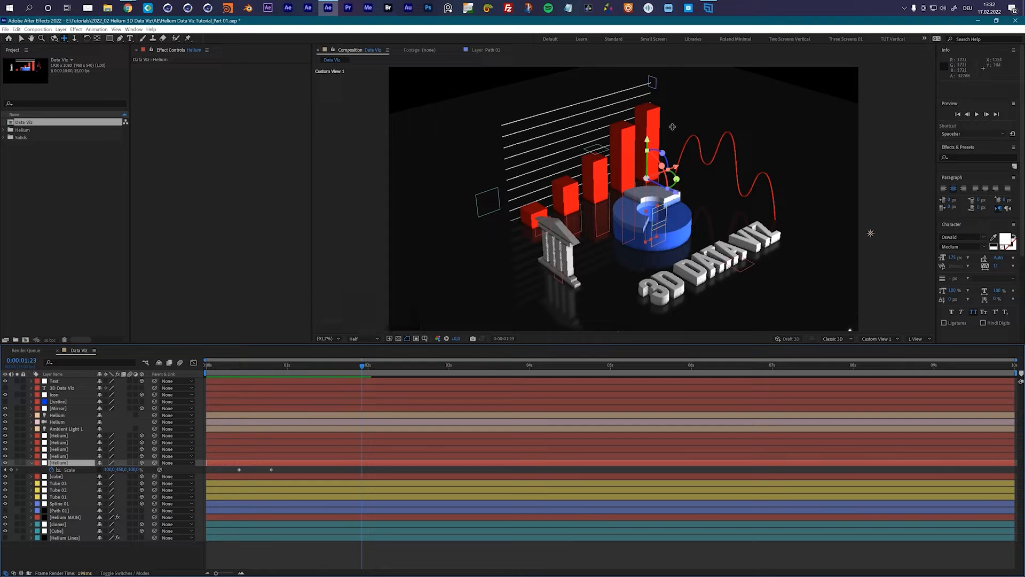
mouse_move(252, 364)
left_mouse_down()
mouse_move(261, 366)
mouse_move(245, 365)
left_mouse_up()
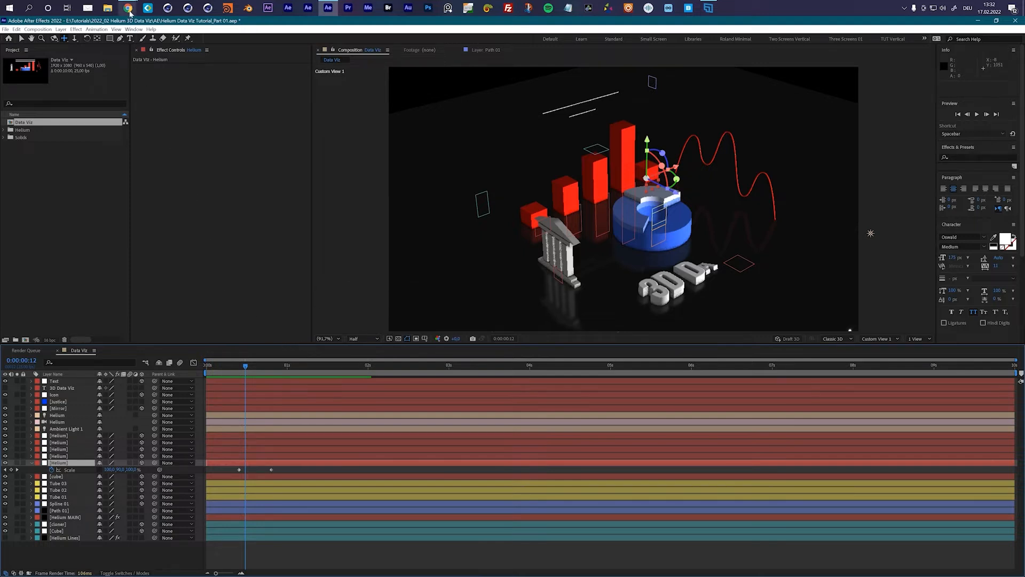
Switch to the browser's motionscript.com bounce and overshoot article and copy the full Keyframe Overshoot expression beginning with freq = 3.
left_click(155, 48)
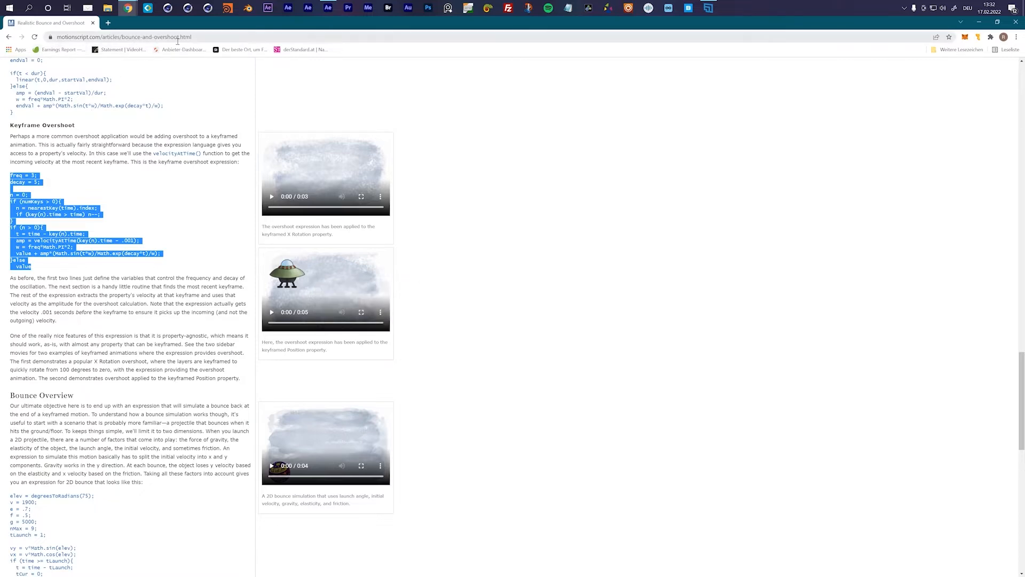
scroll(156, 199, "up", 2)
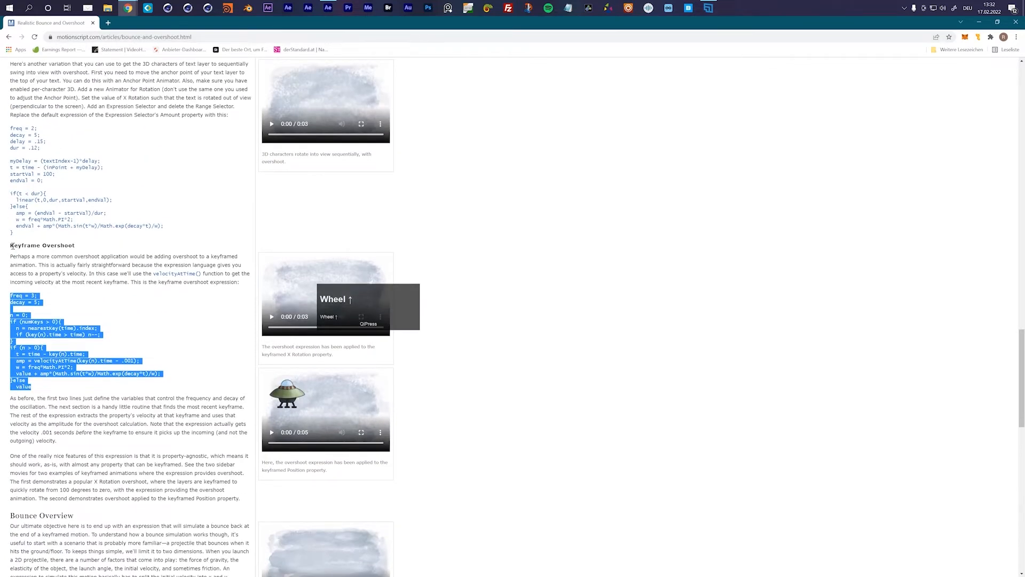
left_click(16, 299)
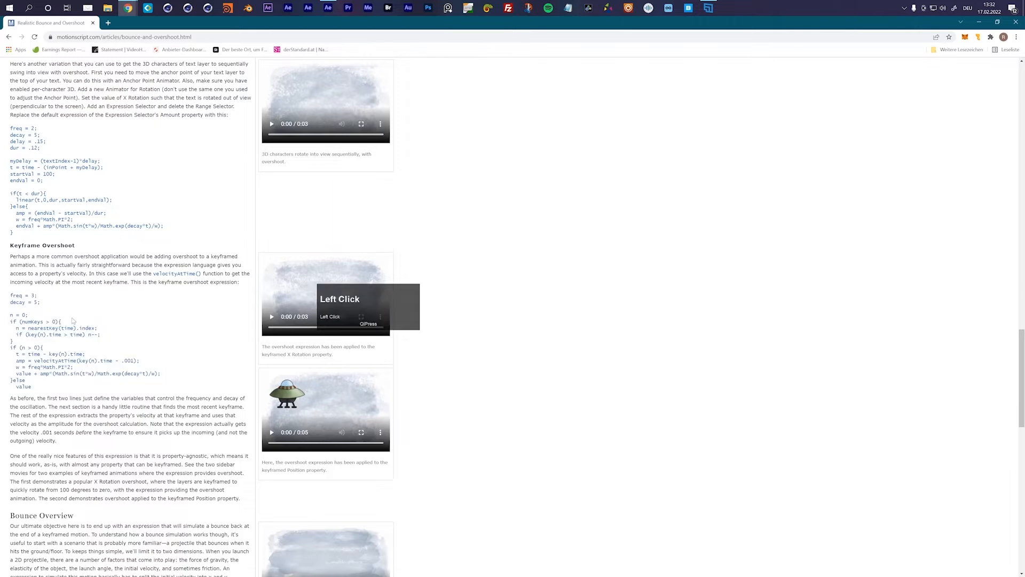
left_click_drag(11, 299, 81, 388)
key("ctrl+c")
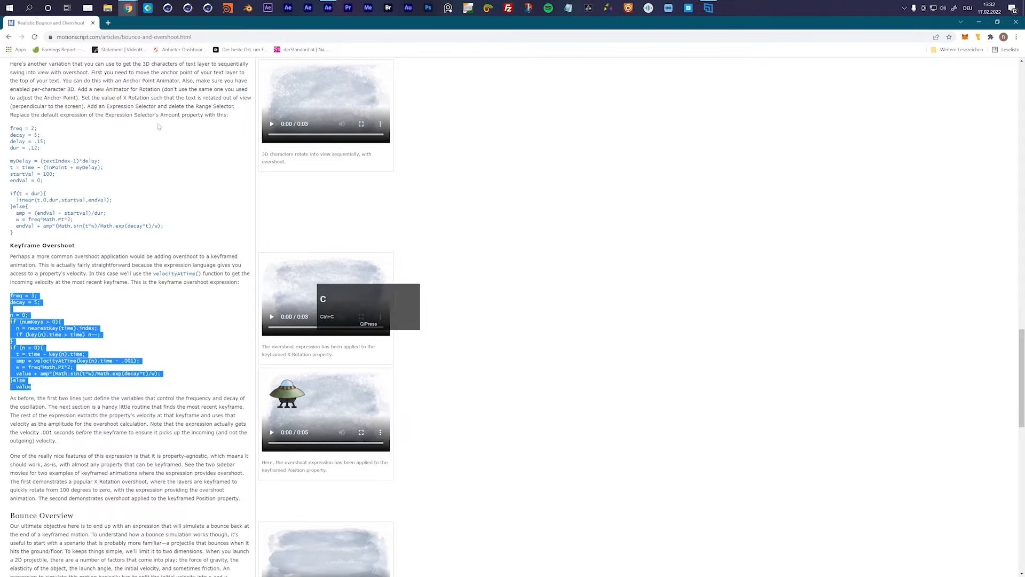
Return to After Effects, apply the copied overshoot expression to the tallest bar null's Scale, and play back from 0:00:00:06.
left_click(328, 7)
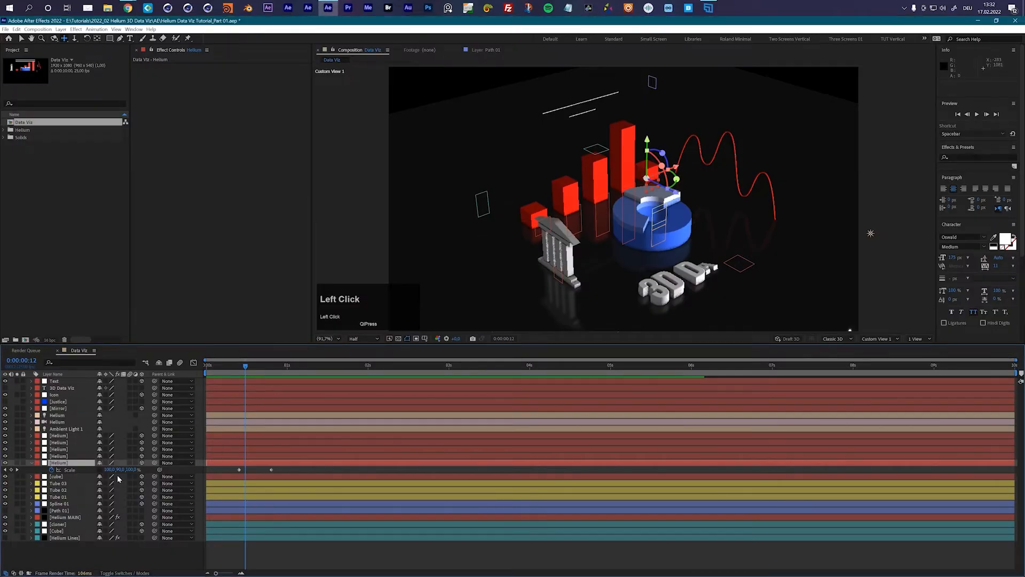
left_click(52, 470, "alt")
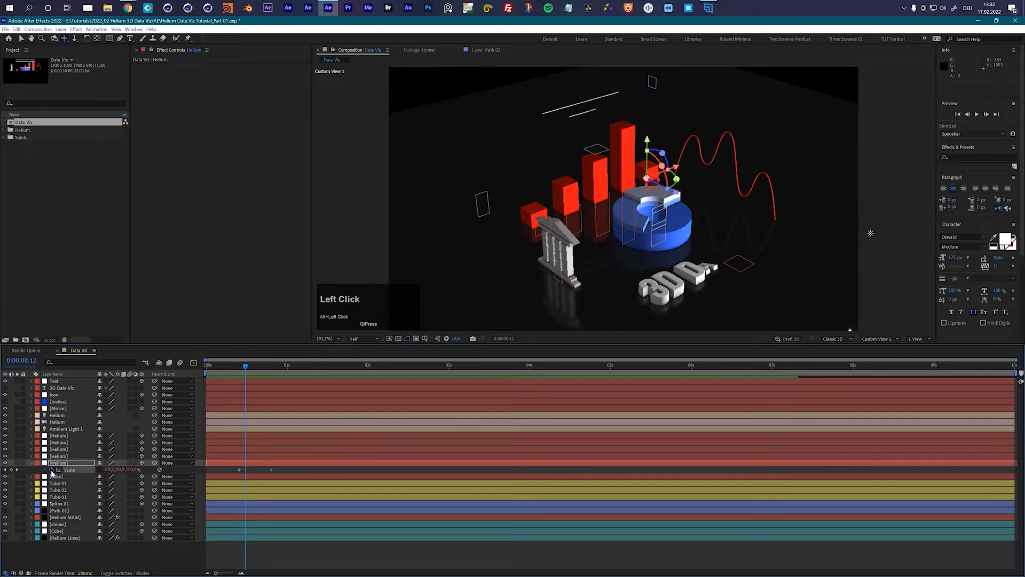
key("ctrl+v")
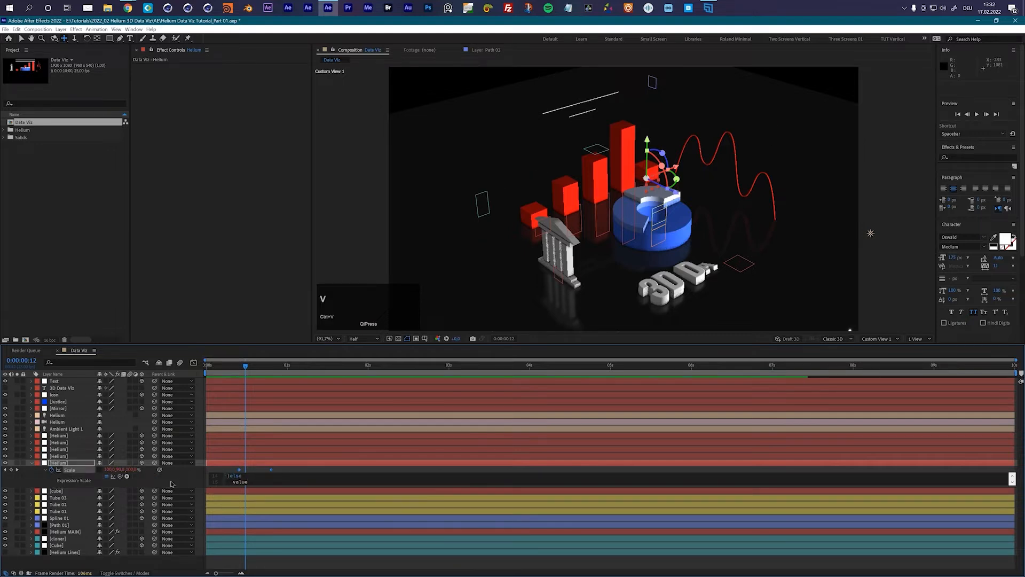
left_click(171, 484)
left_click(226, 366)
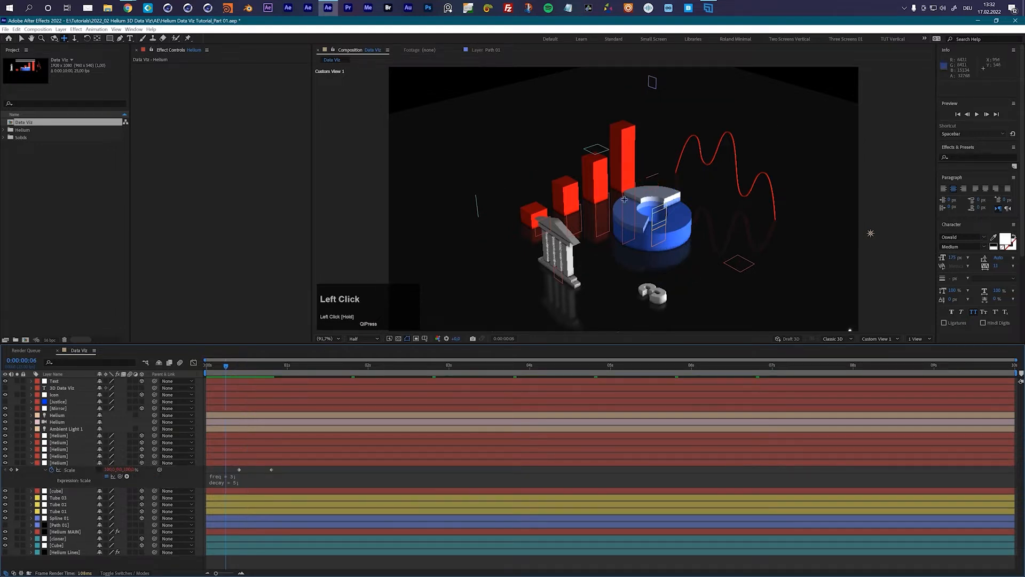
key("space")
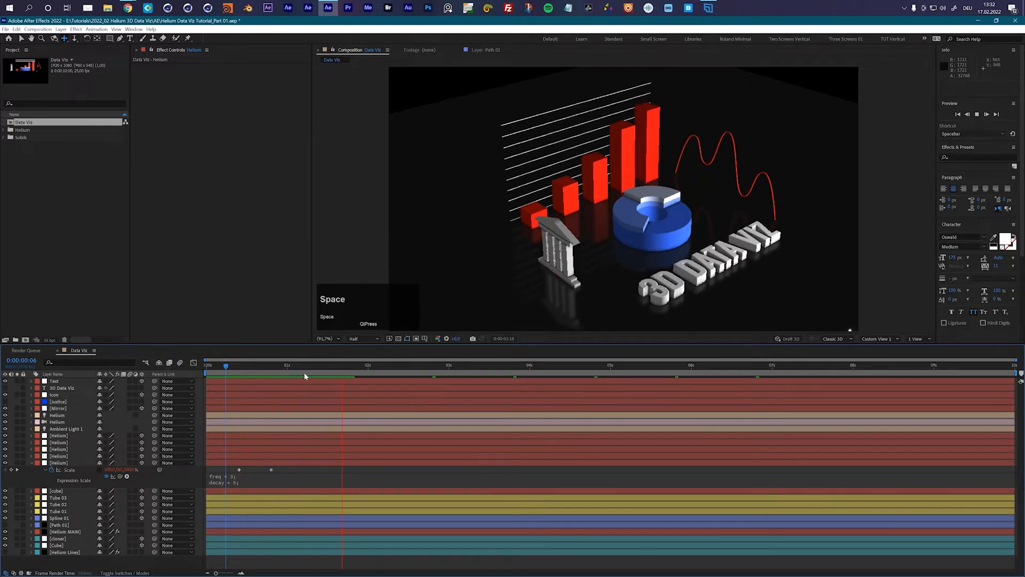
Stop the playback and add a Scale keyframe to the Icon null at 0:00:01:15.
key("space")
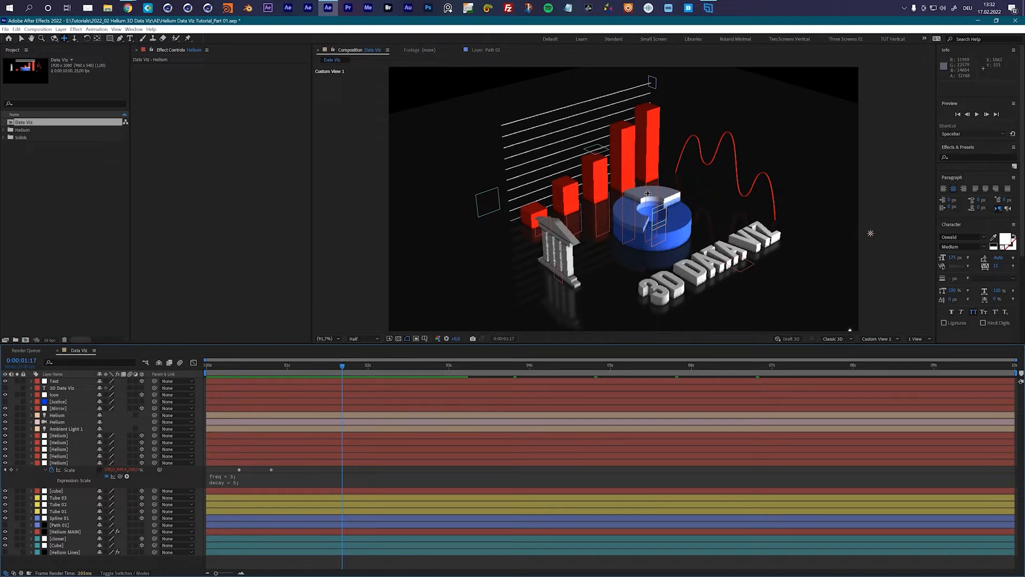
left_click(21, 39)
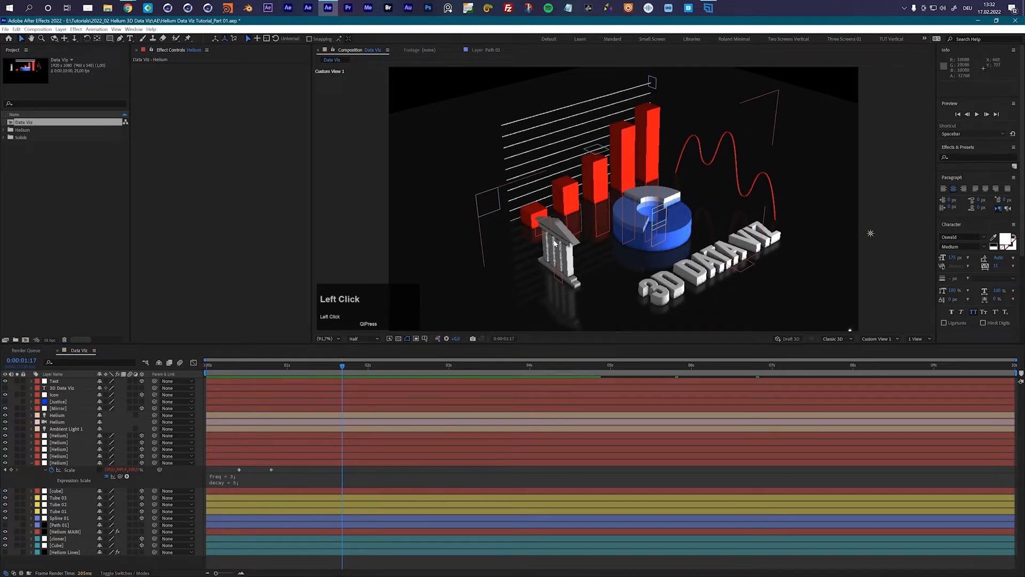
scroll(70, 394, "up", 1)
left_click(69, 394)
key("s")
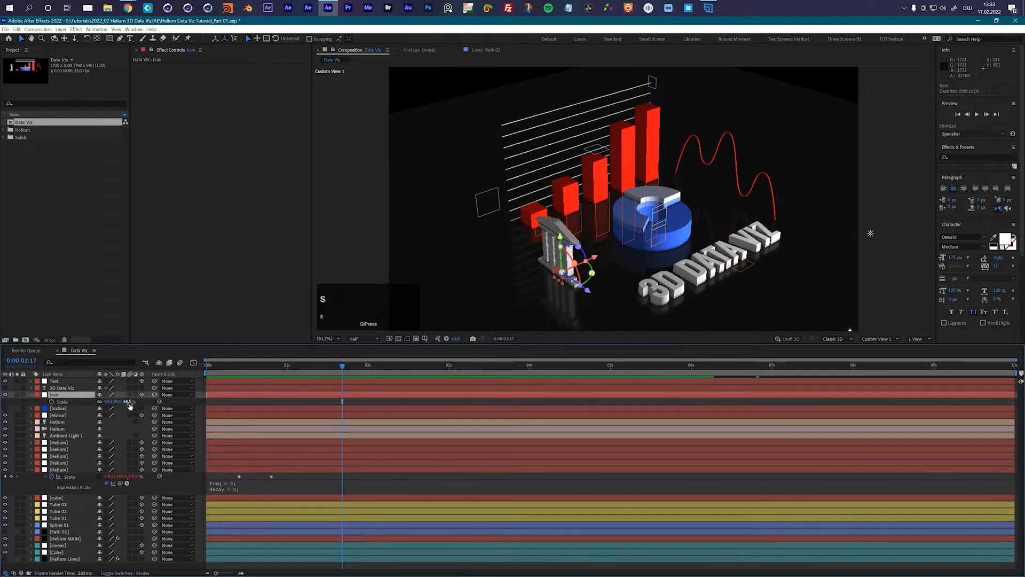
mouse_move(287, 368)
left_mouse_down()
mouse_move(261, 373)
mouse_move(270, 374)
left_mouse_up()
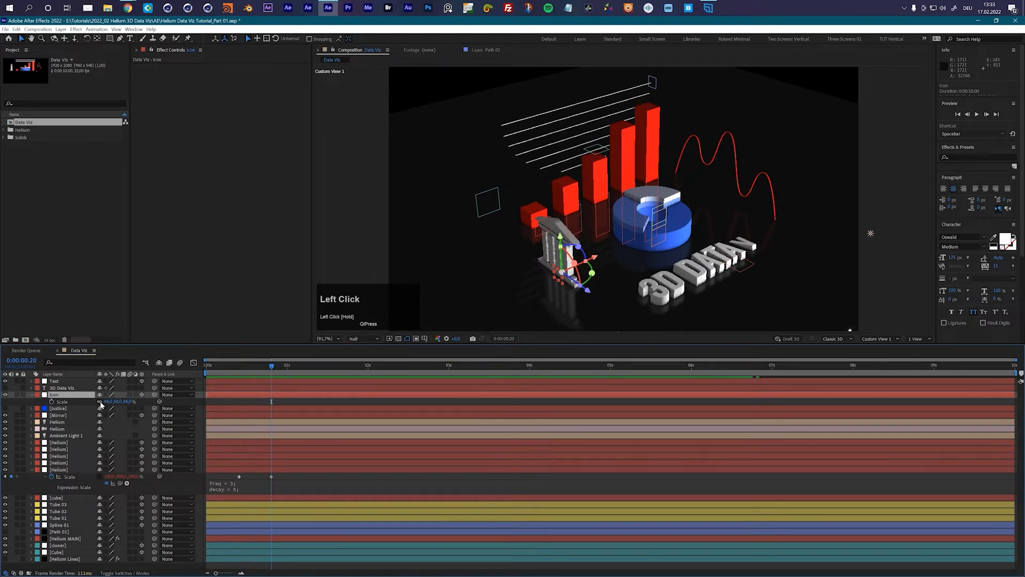
key("shift+Page_Down")
key("shift+Page_Down")
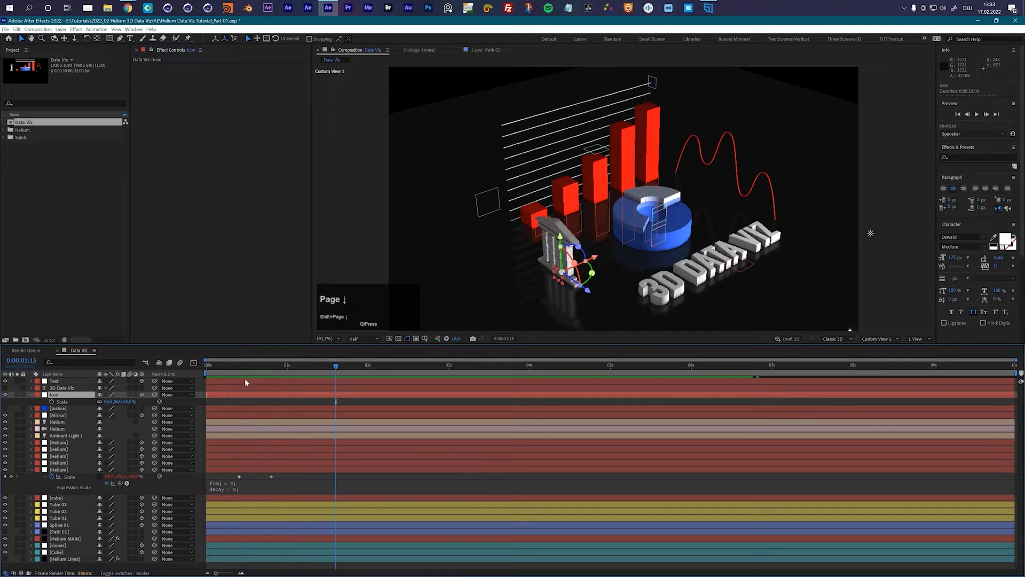
left_click(51, 401)
Set the Icon null's Scale to 0% at 0:00:00:20.
key("shift+Page_Up")
key("shift+Page_Up")
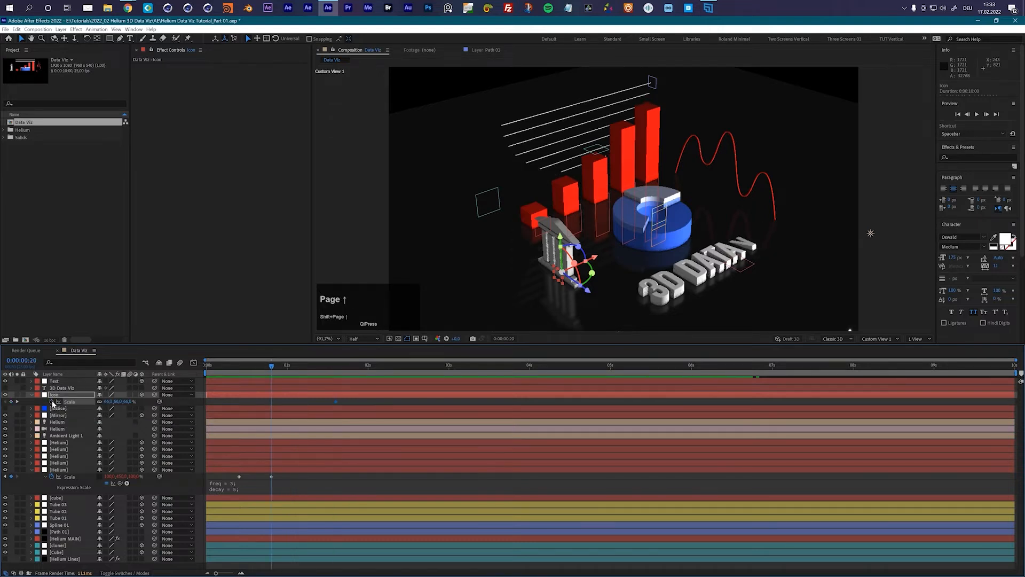
left_click(110, 401)
type("0")
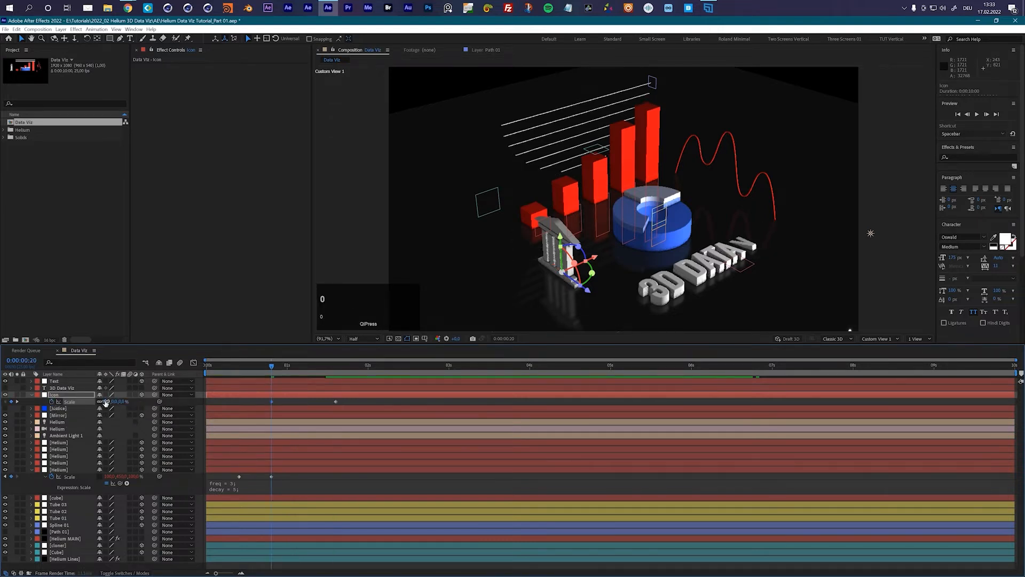
key("Return")
Apply the copied overshoot expression to the Icon null's Scale and change its decay to 7.
left_click(51, 402, "alt")
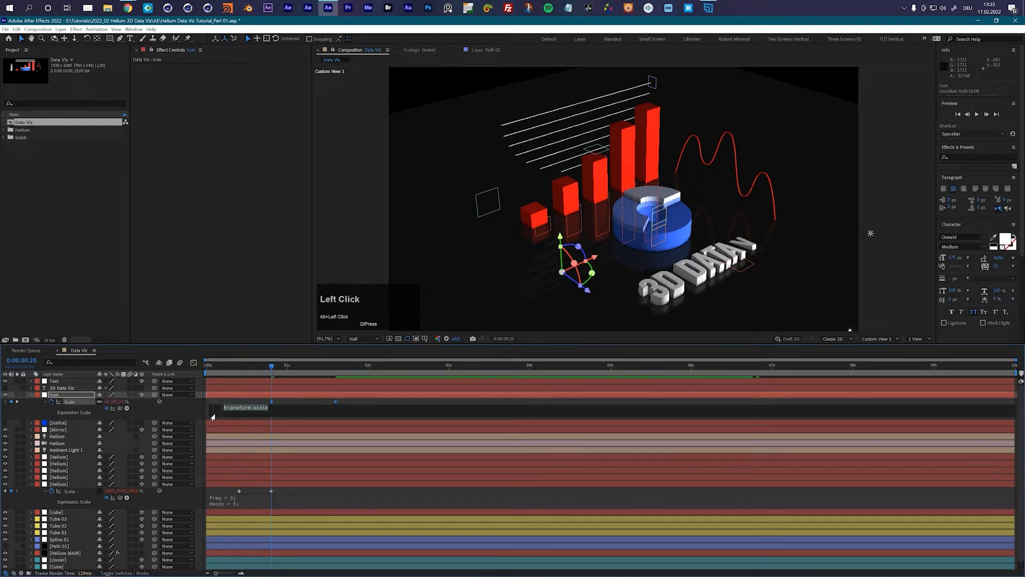
key("ctrl+v")
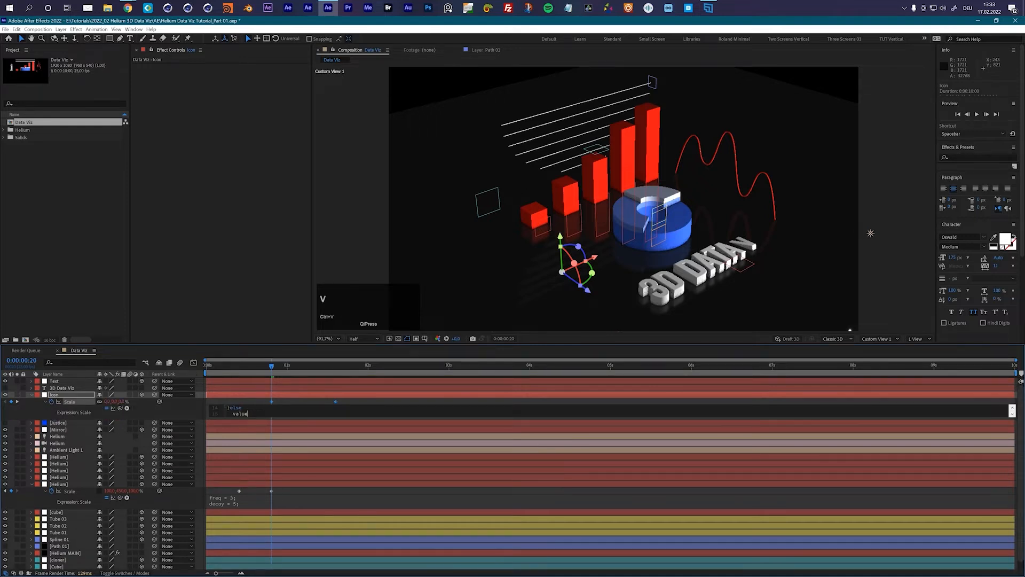
scroll(234, 411, "up", 5)
left_click(254, 414)
key("BackSpace")
type("7;")
left_click(275, 397)
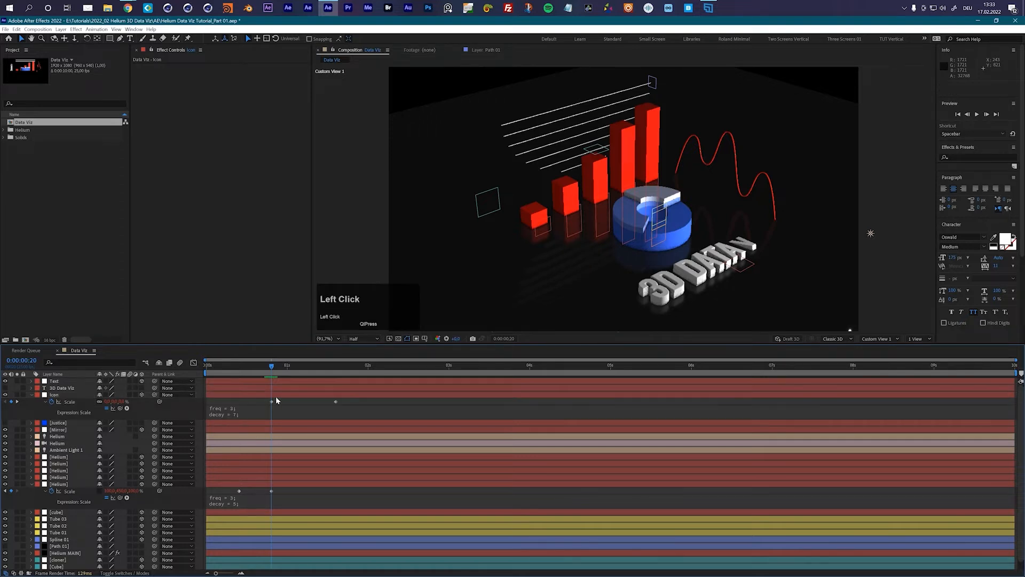
Display the Icon null's Scale curve in the Graph Editor with its post-expression graph.
left_click(69, 411)
left_click(193, 363)
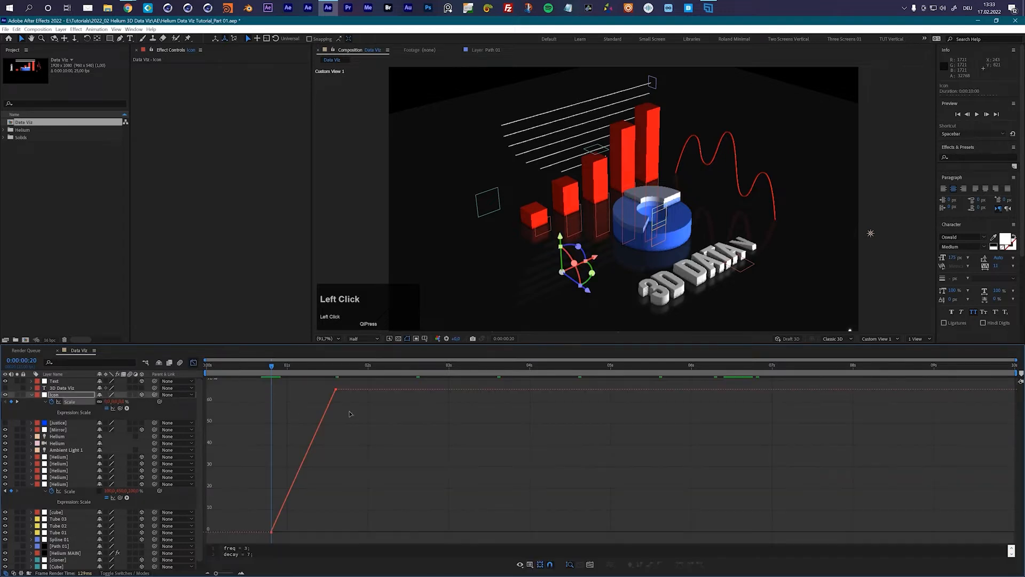
left_click(113, 408)
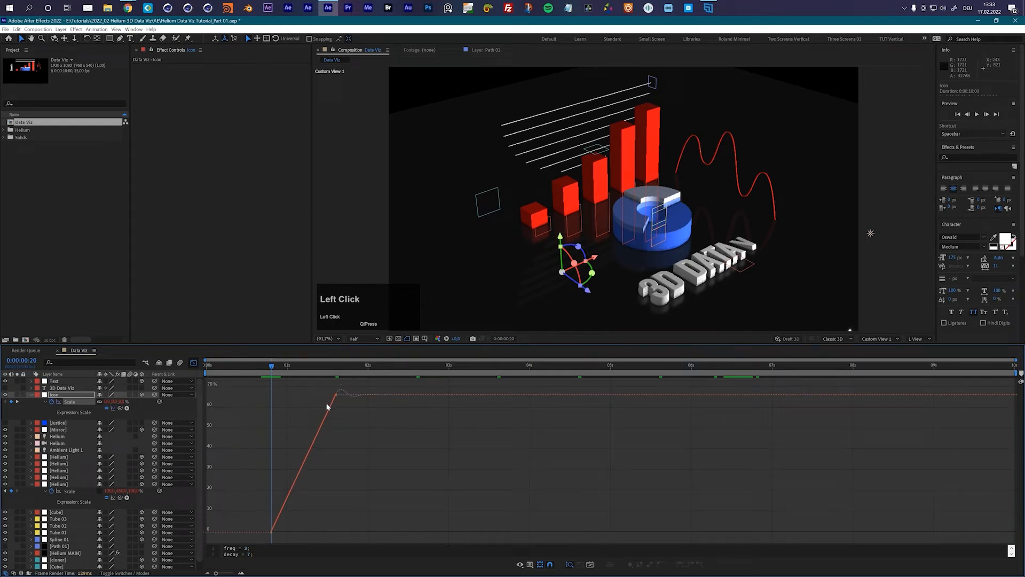
Try a decay of 2 in the Icon's overshoot expression and restore it to 7.
left_click(243, 548)
type("2")
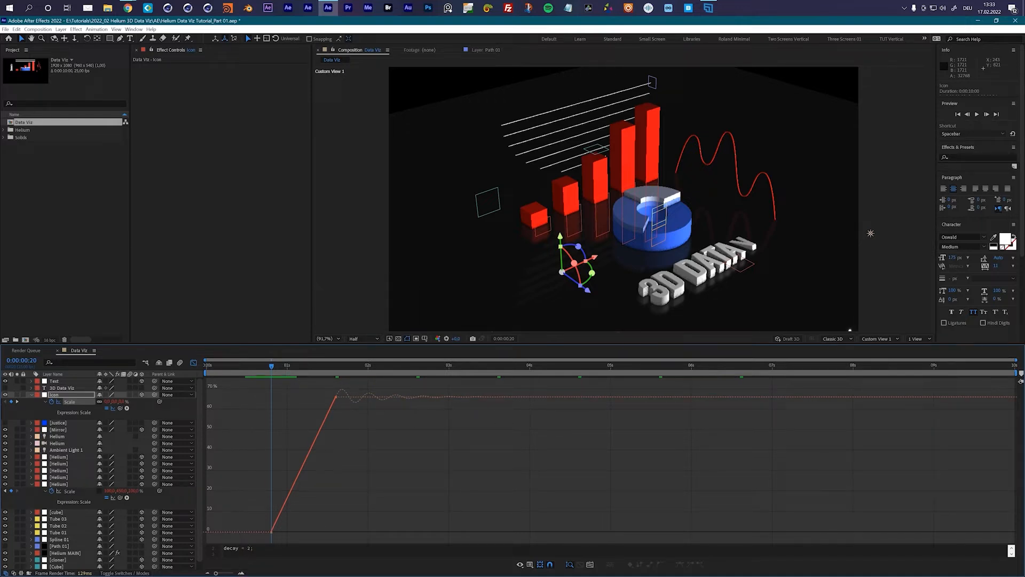
left_click(251, 548)
type("7")
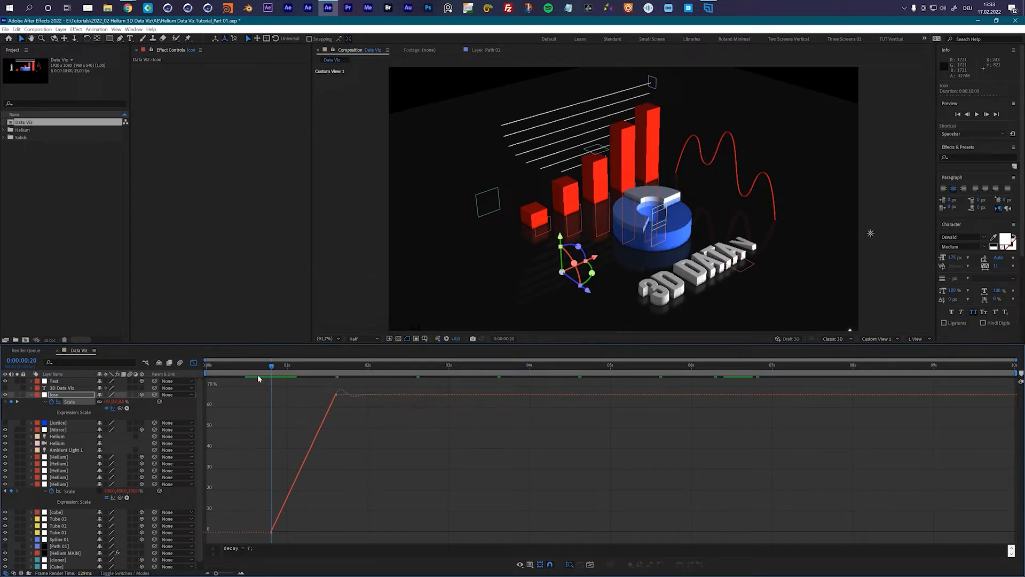
Close the Graph Editor and preview the Icon's scale animation from the start of the composition.
left_click(194, 363)
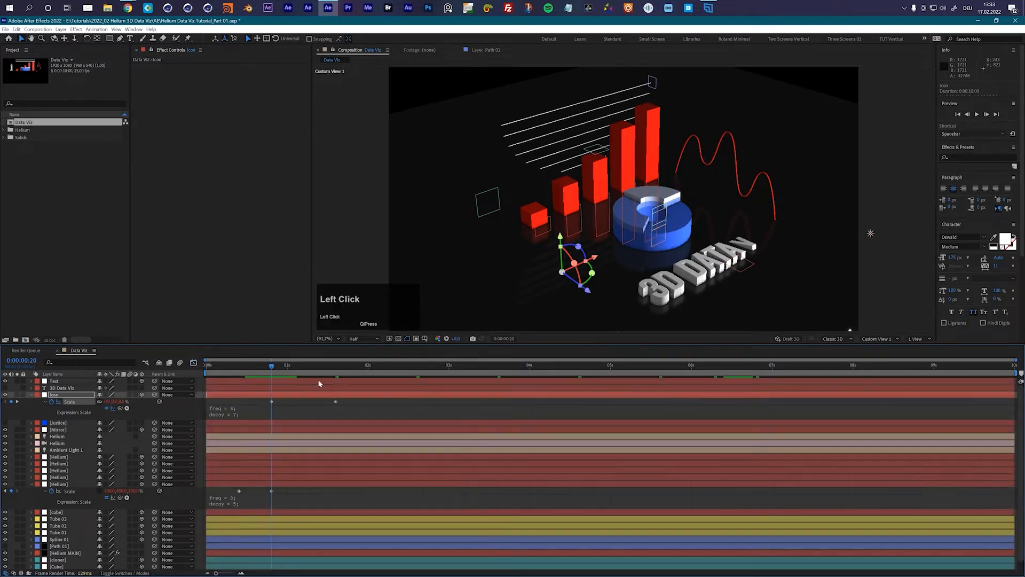
key("space")
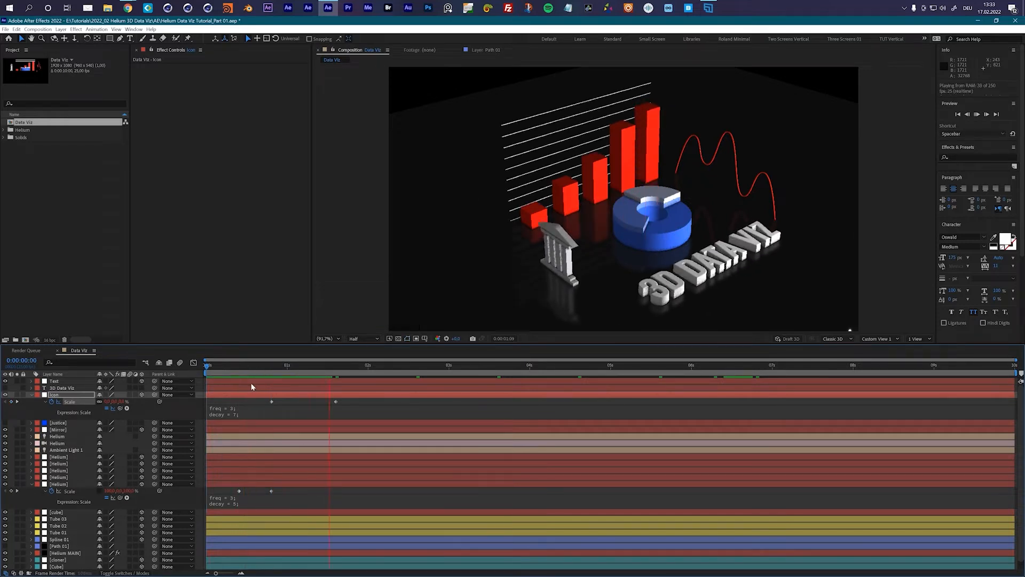
key("space")
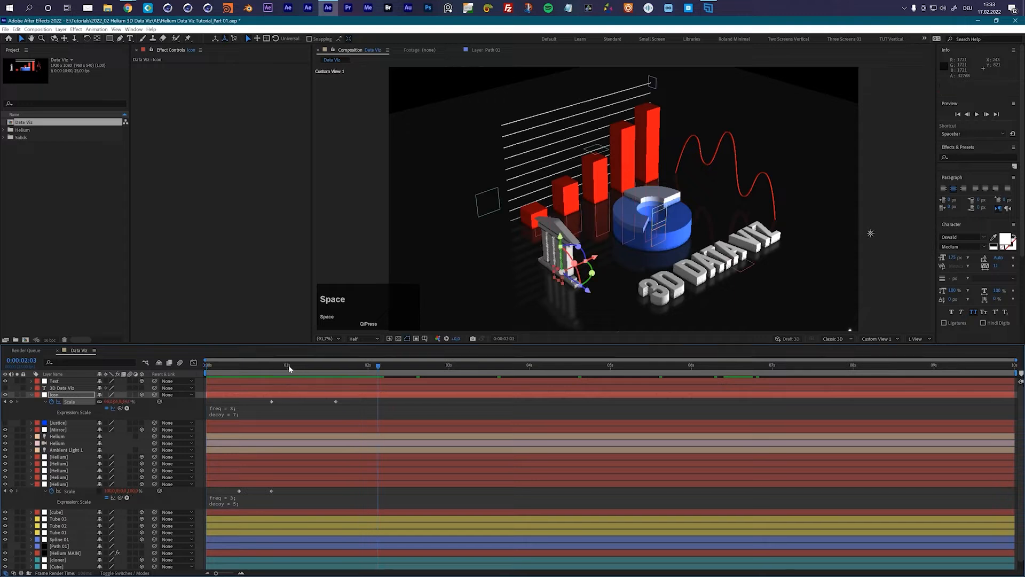
Move the Icon's second Scale keyframe to 0:00:01:06 and play back the animation from 0:00:00:07.
mouse_move(288, 368)
left_mouse_down()
mouse_move(302, 375)
mouse_move(274, 376)
left_mouse_up()
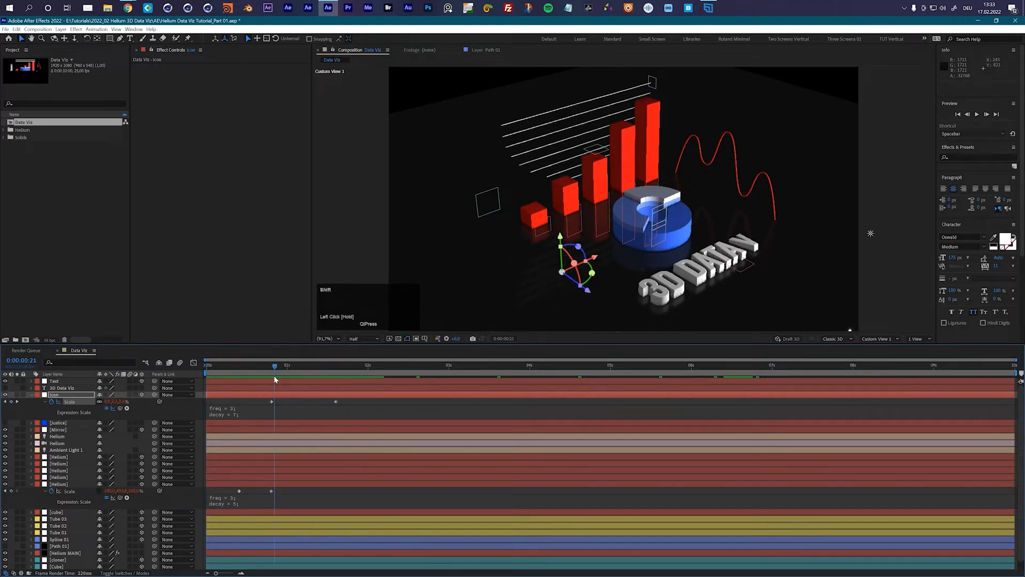
key("shift+Page_Down")
left_click(338, 403)
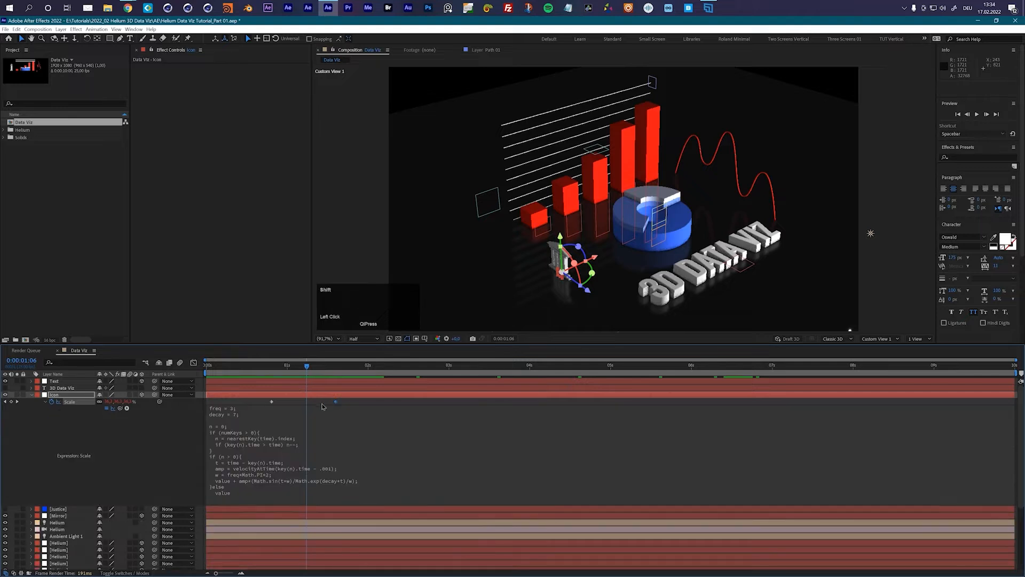
left_click_drag(336, 402, 305, 405)
left_click(230, 366)
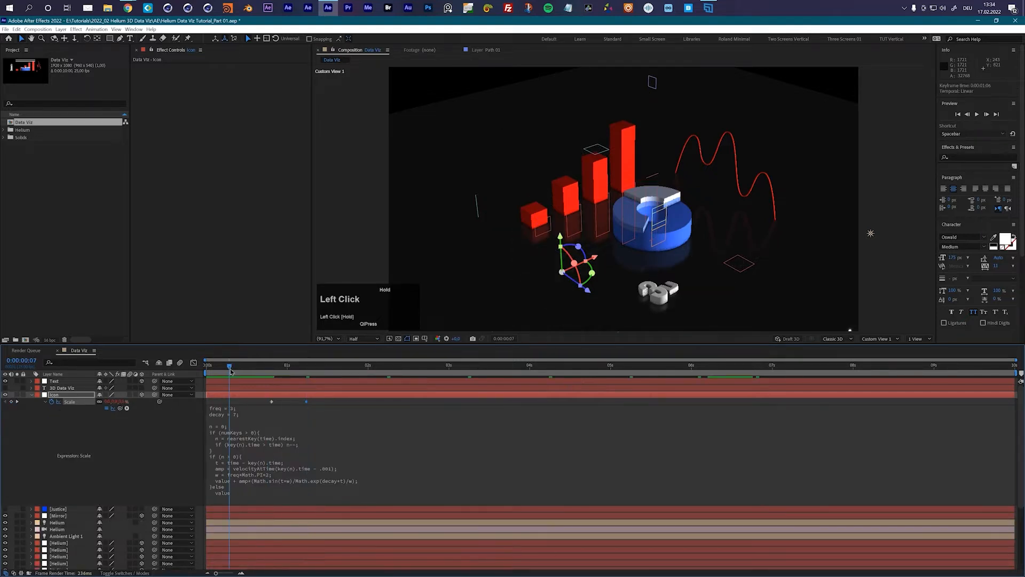
key("space")
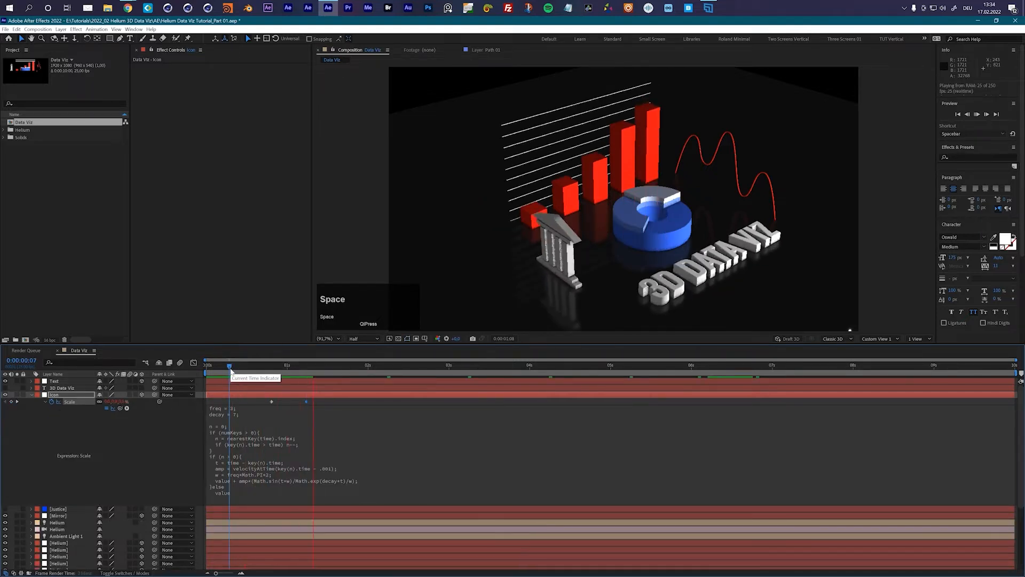
key("space")
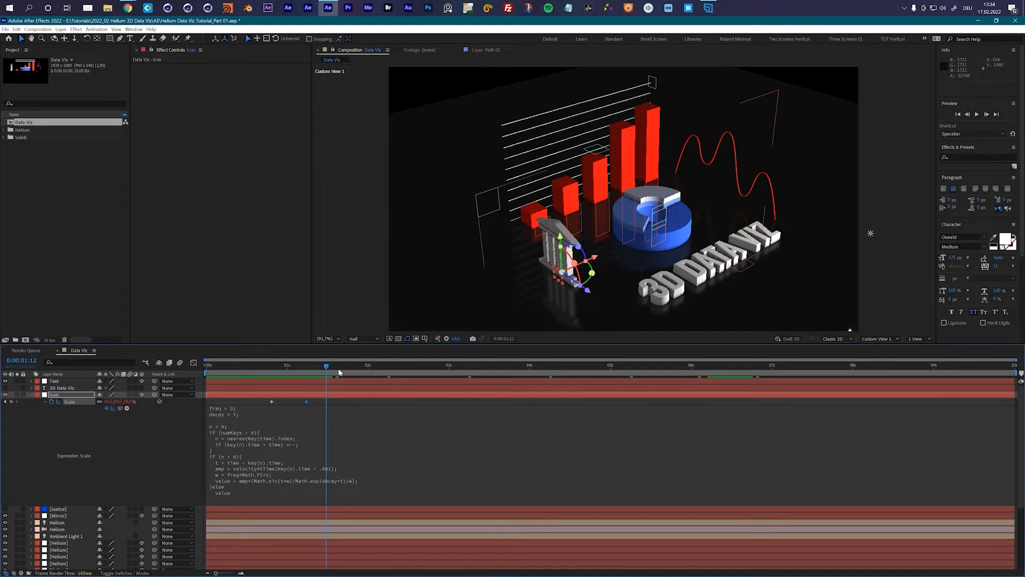
Collapse the Icon null's properties and duplicate the Spline effect on the Helium MAIN layer.
left_click(32, 396)
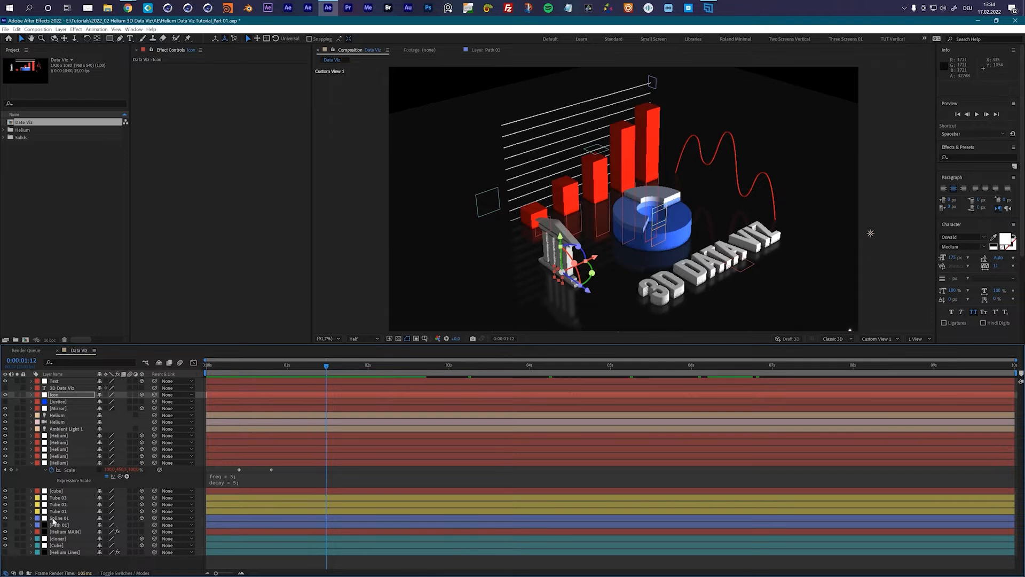
left_click(62, 533)
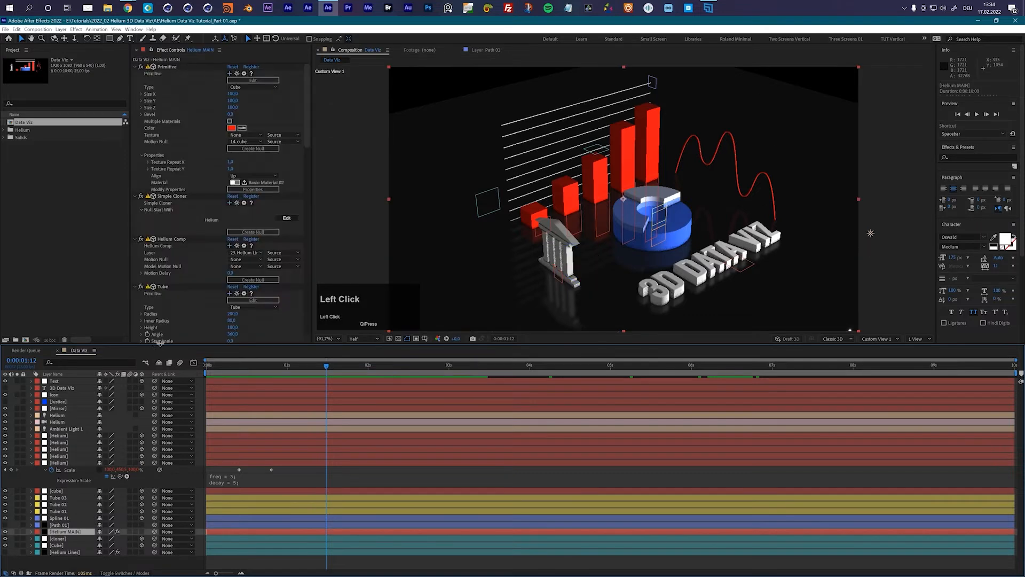
scroll(165, 264, "down", 10)
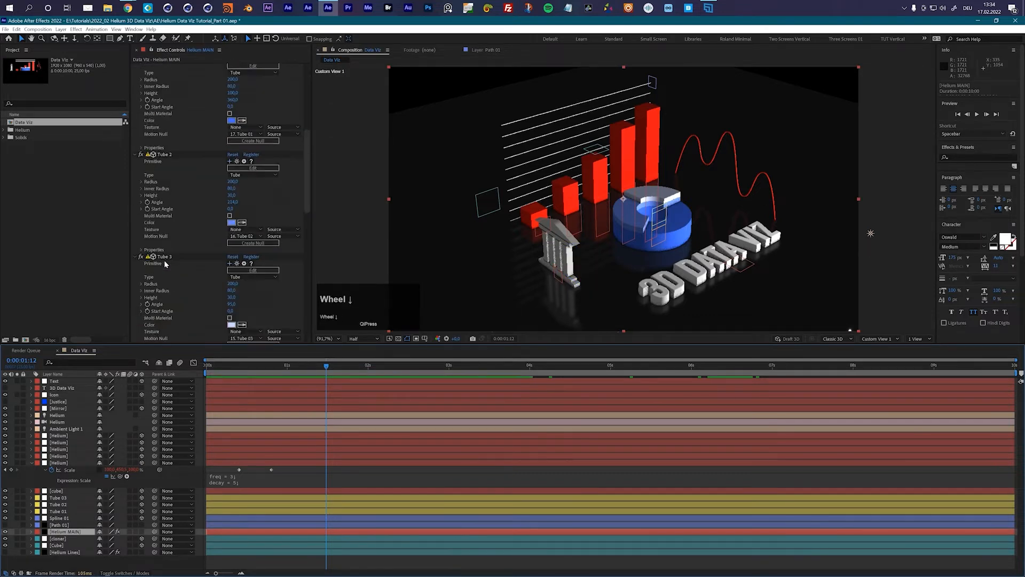
scroll(164, 260, "down", 5)
left_click(165, 160)
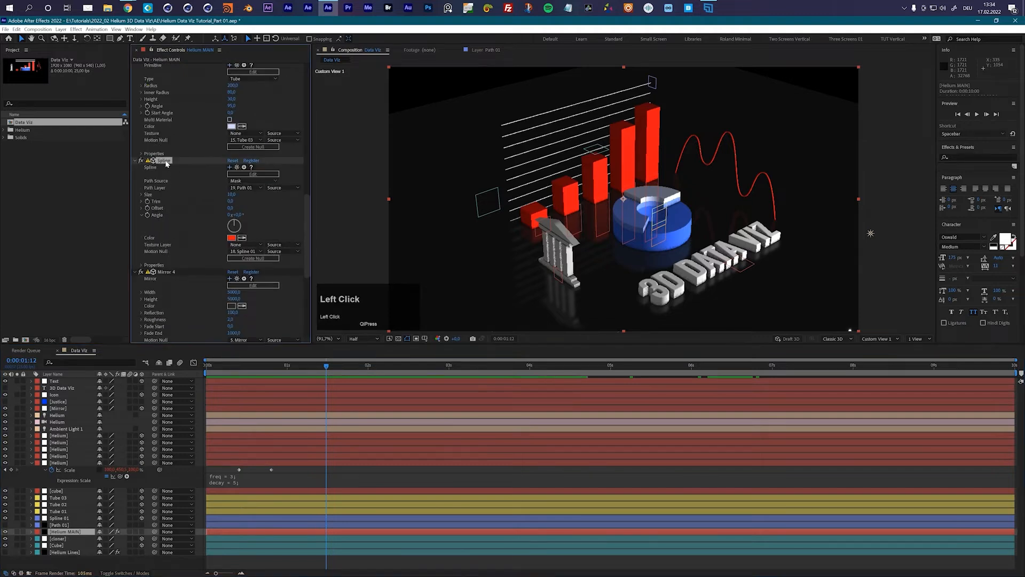
key("ctrl+d")
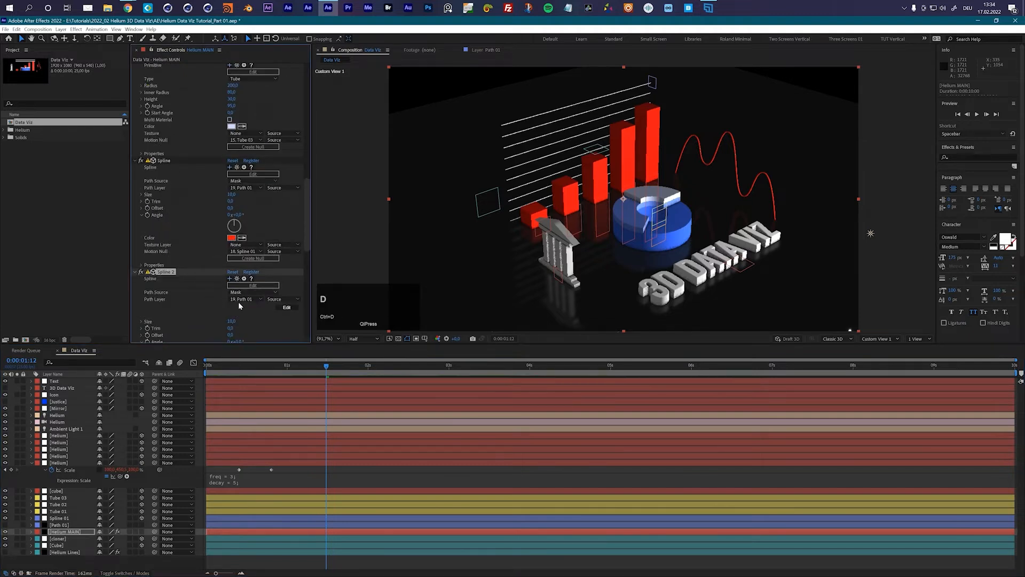
Set the duplicated spline's color to blue by sampling the donut chart in the composition.
scroll(238, 303, "down", 3)
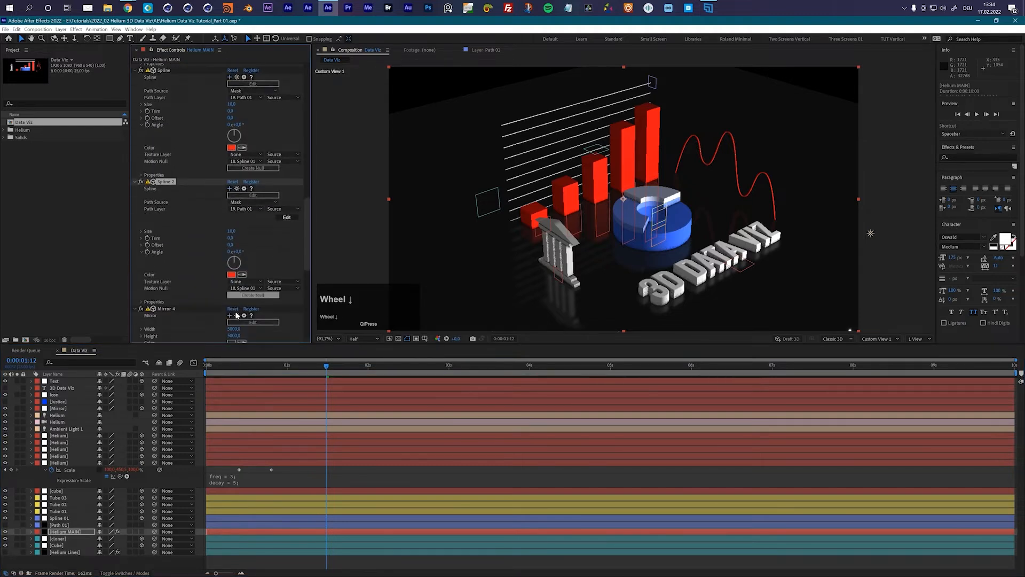
left_click(242, 275)
left_click(682, 235)
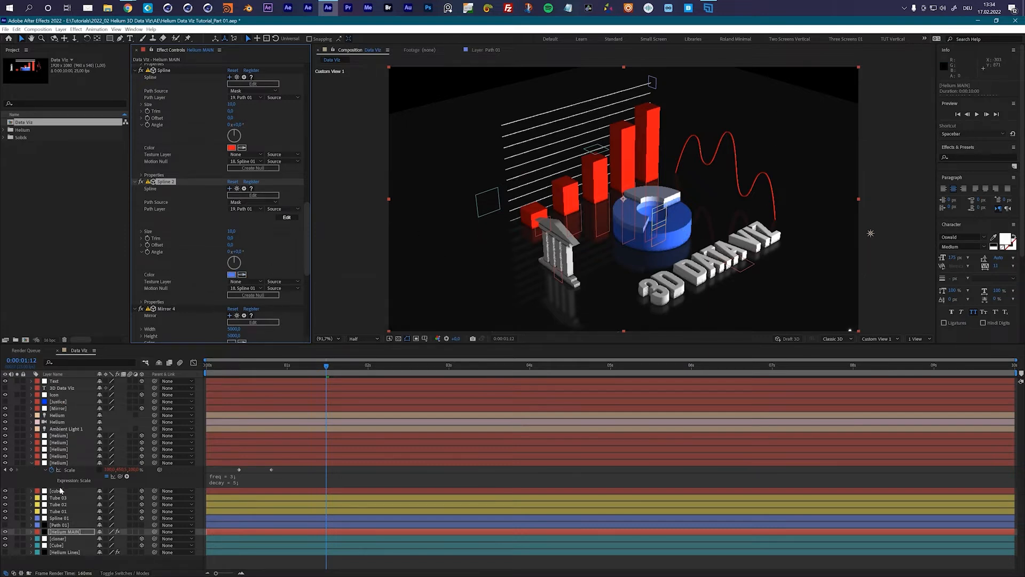
Duplicate the Path 01 layer and rename the copy Path 02.
left_click(64, 526)
key("ctrl+d")
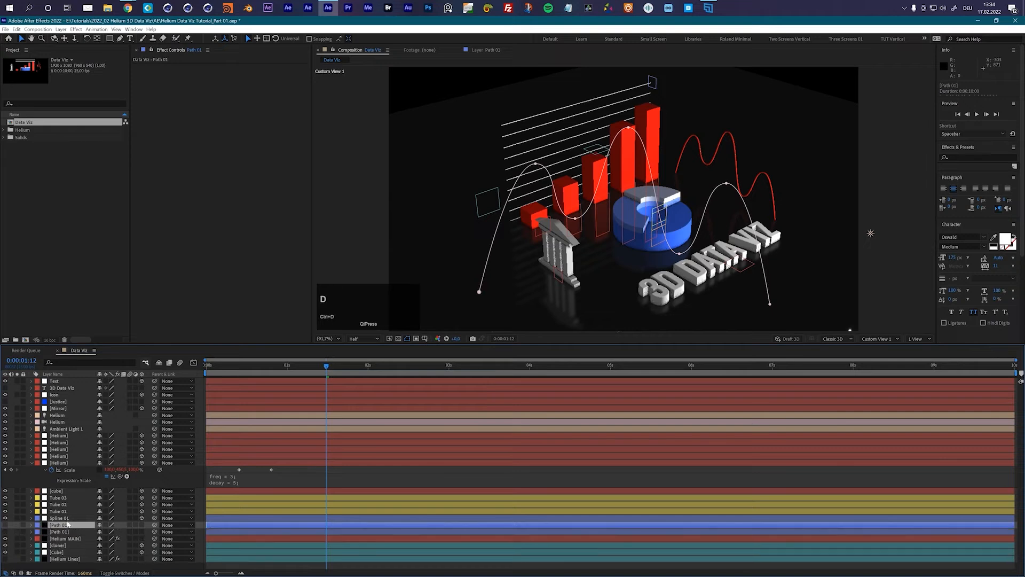
key("Return")
key("Right")
key("Return")
Reshape Path 02's mask in its layer view by lowering the first and middle peaks and repositioning the valleys and last peak.
double_click(67, 525)
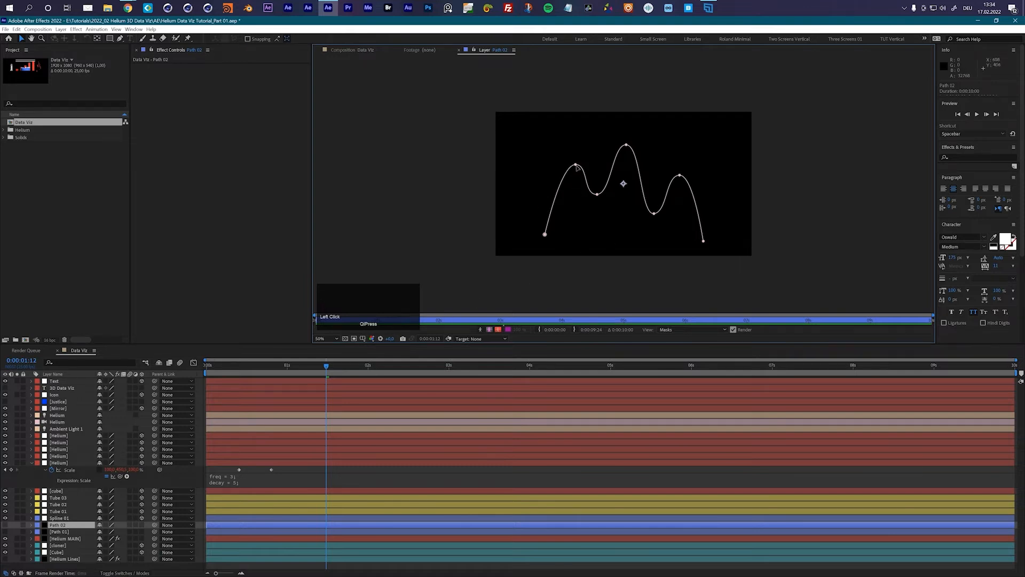
left_click_drag(576, 166, 575, 210)
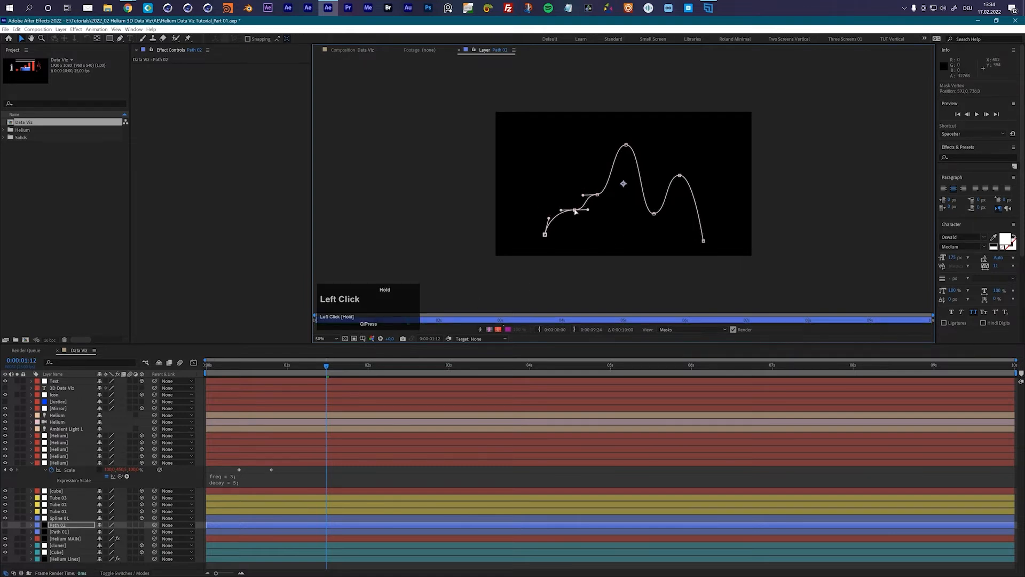
left_click_drag(627, 147, 624, 182)
left_click(655, 214)
left_click_drag(656, 214, 677, 198)
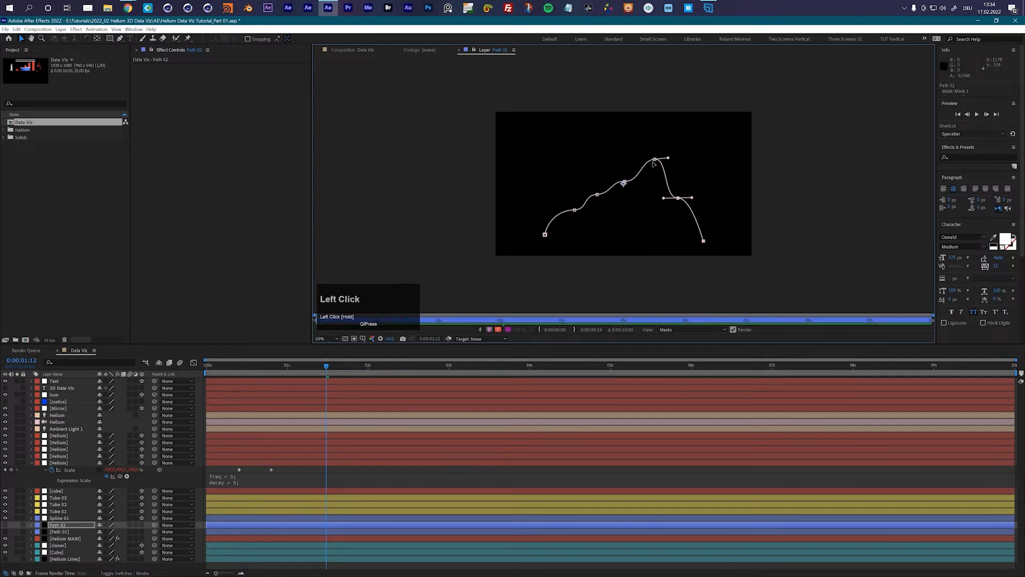
left_click_drag(655, 161, 643, 166)
left_click_drag(597, 195, 569, 210)
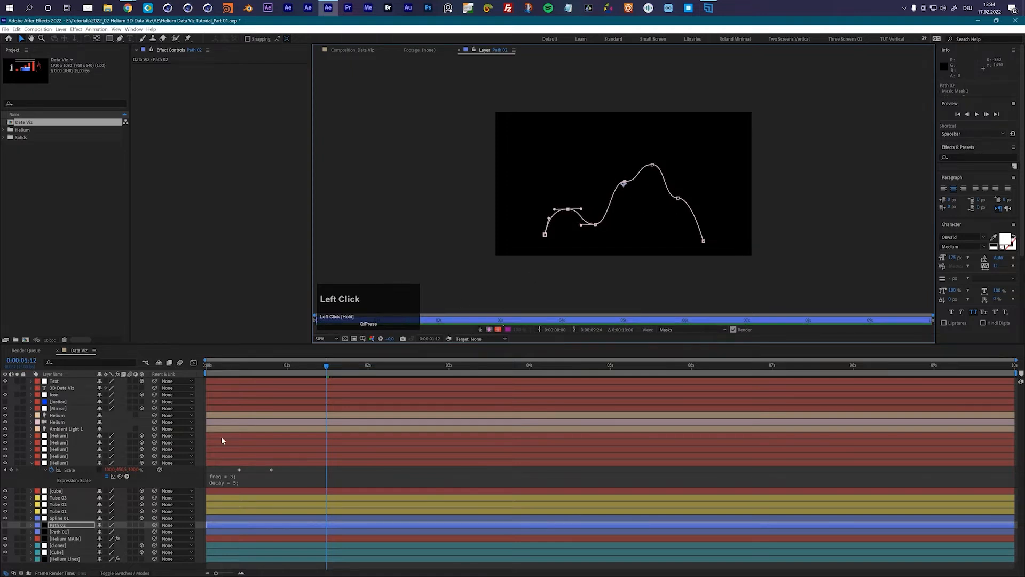
Set the Spline 2 effect's path layer on Helium MAIN to Path 02 and check the blue graph in the composition view.
left_click(66, 540)
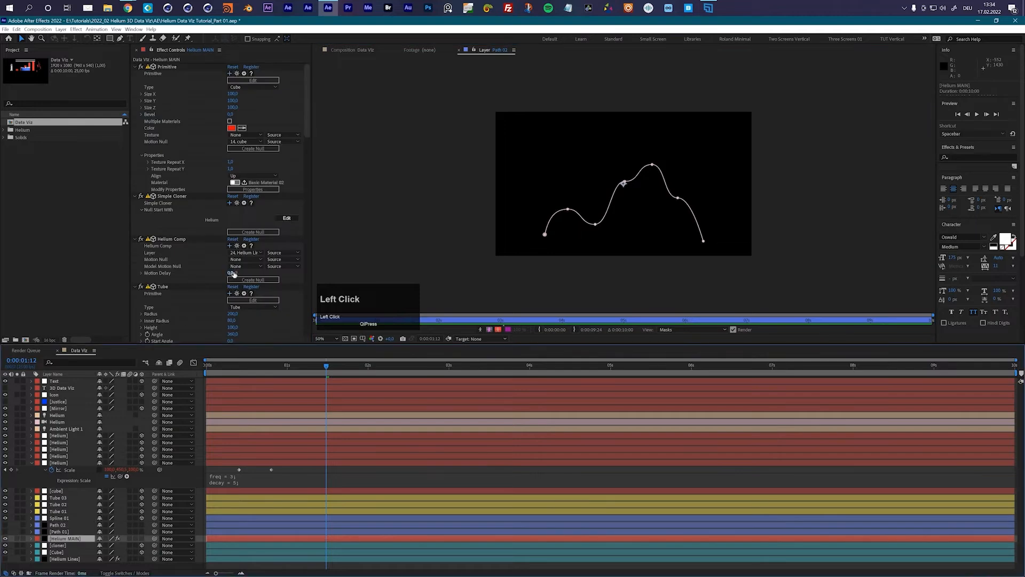
scroll(186, 264, "down", 5)
scroll(186, 265, "down", 6)
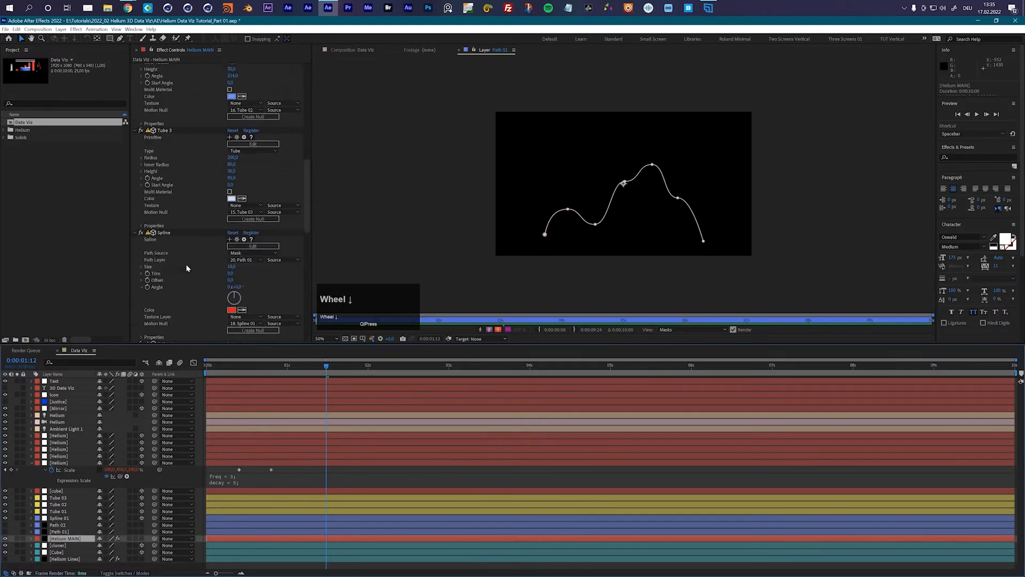
left_click(247, 281)
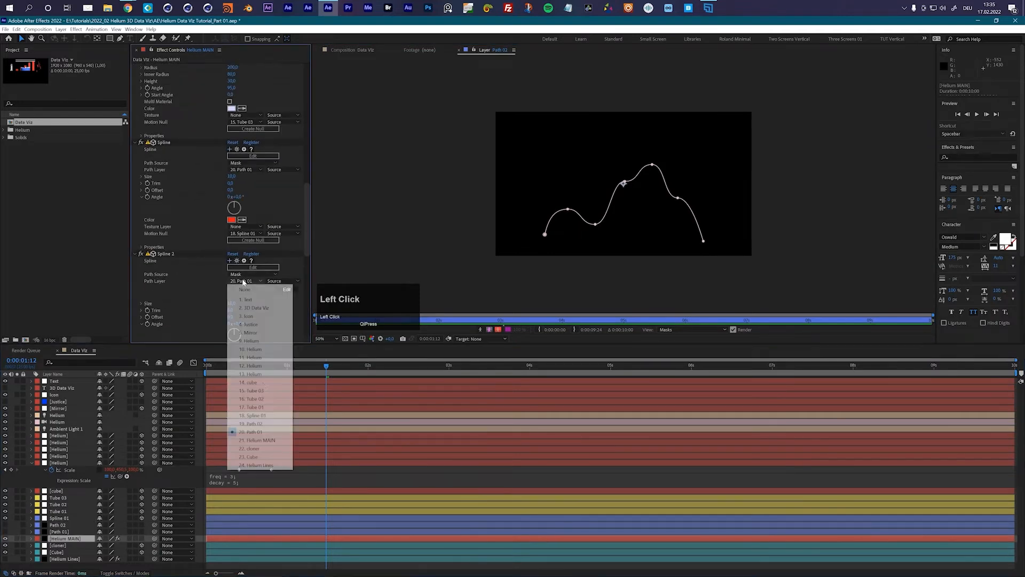
left_click(262, 426)
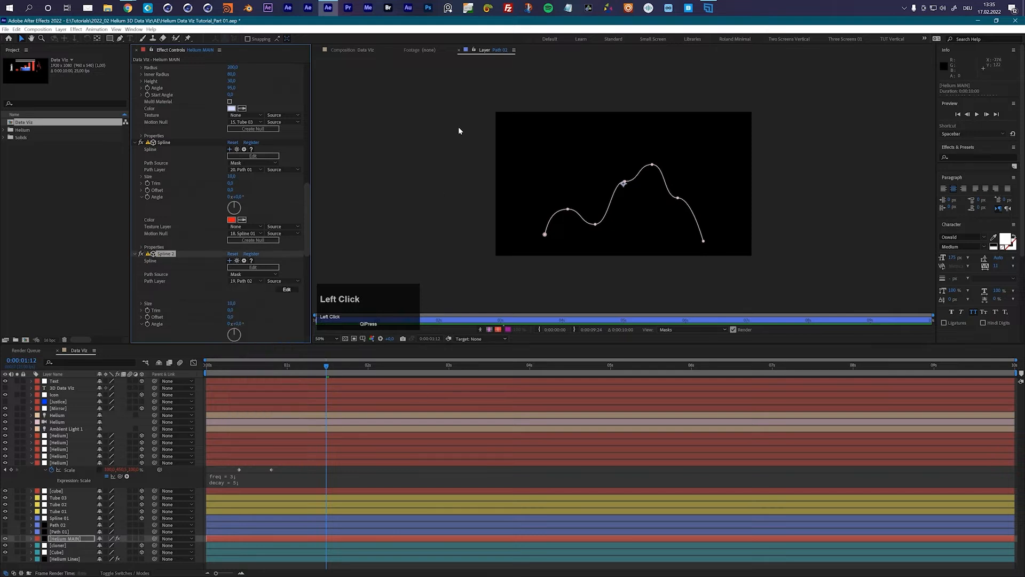
left_click(353, 47)
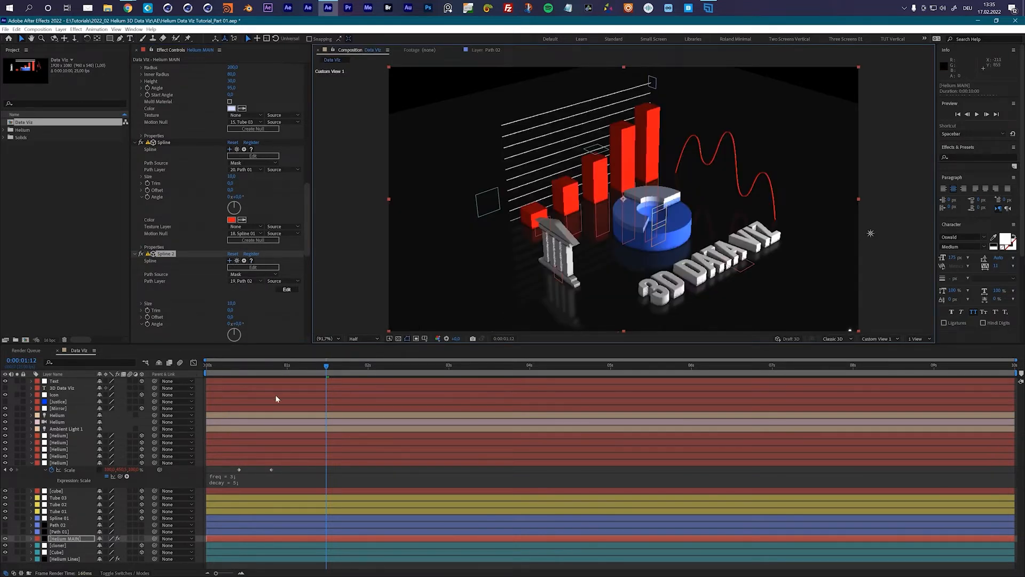
left_click_drag(314, 367, 300, 367)
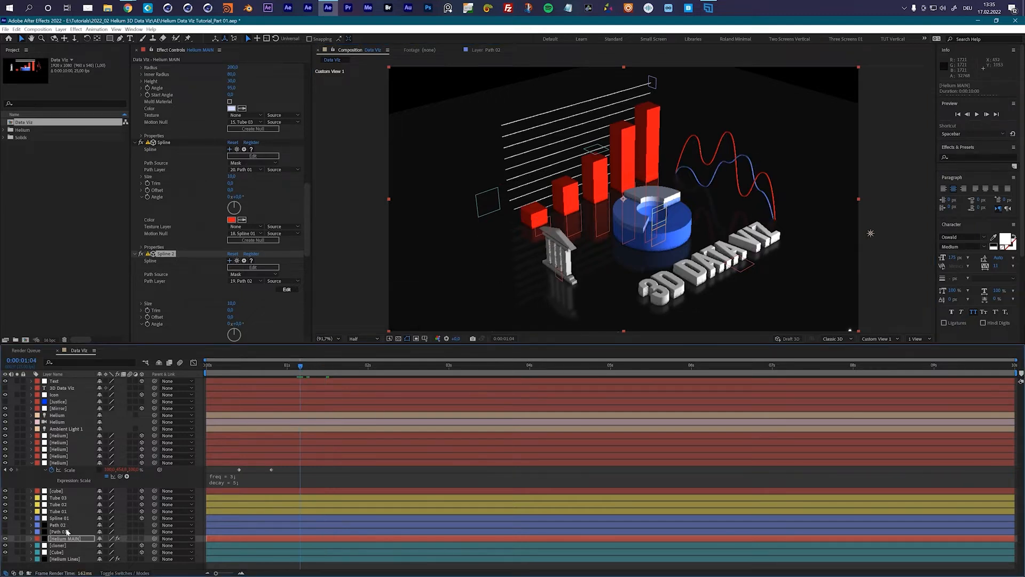
Duplicate the Spline 01 null and assign the Spline 02 copy as the motion null of the Spline 2 effect.
left_click(62, 520)
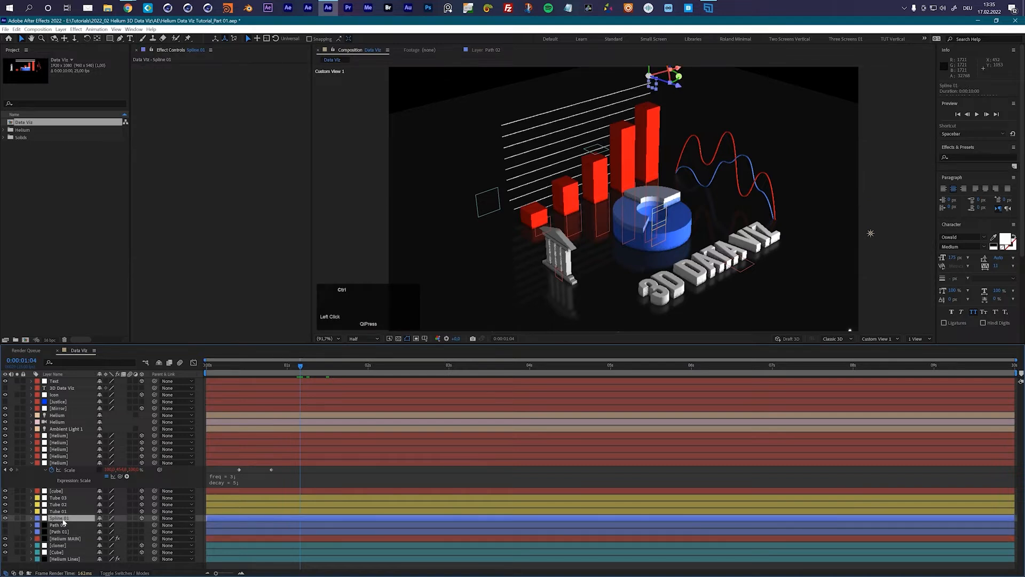
key("ctrl+d")
left_click(64, 545)
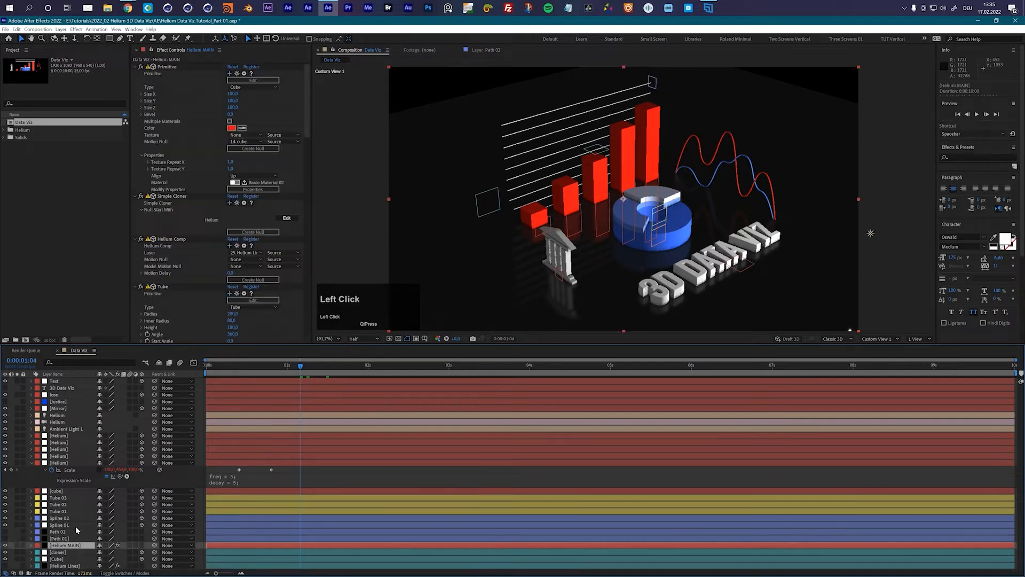
scroll(256, 282, "down", 5)
scroll(256, 283, "down", 10)
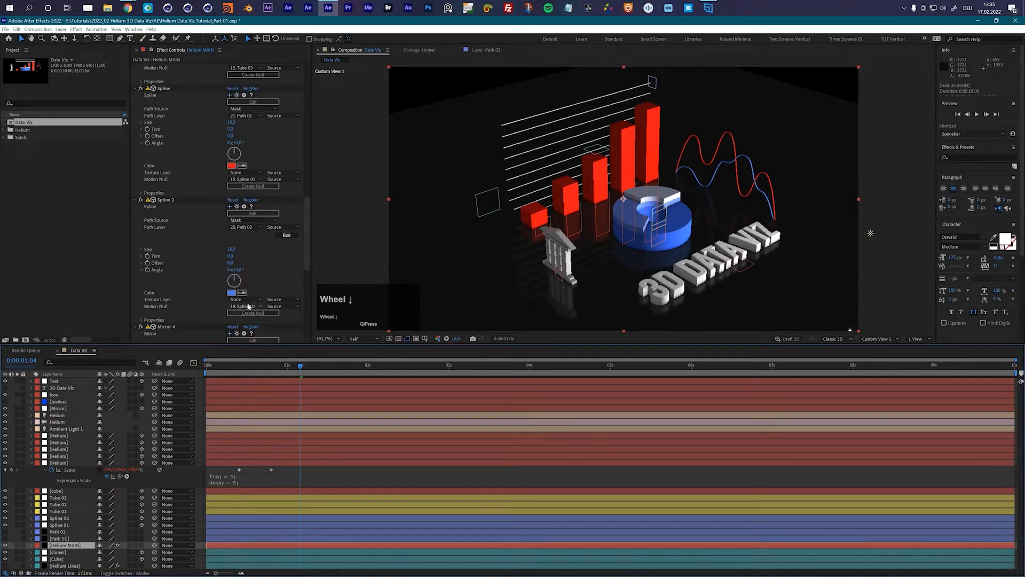
left_click(247, 308)
left_click(267, 441)
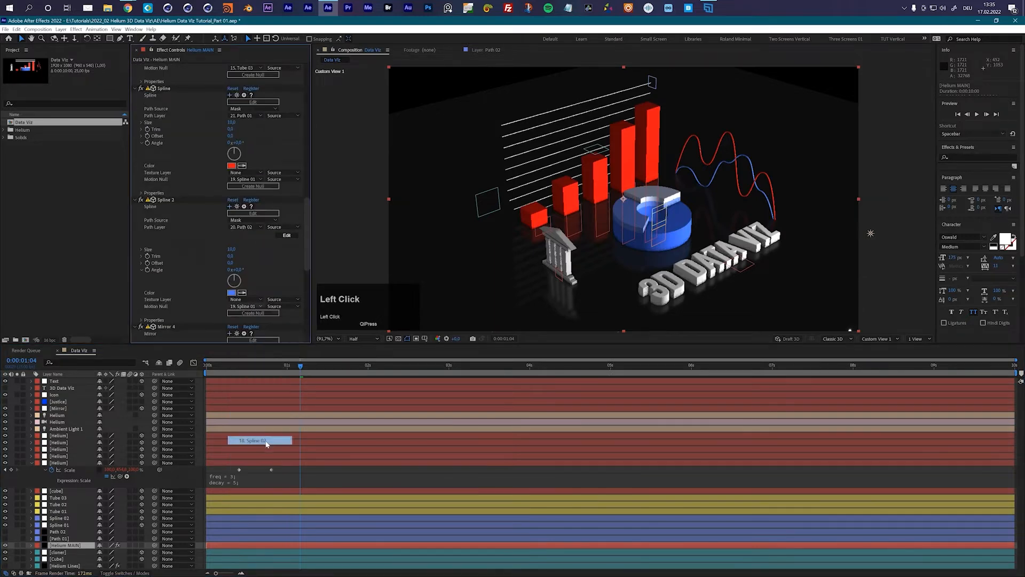
Move the Spline 02 null slightly in 3D space to offset the blue graph from the red one.
left_click(61, 526)
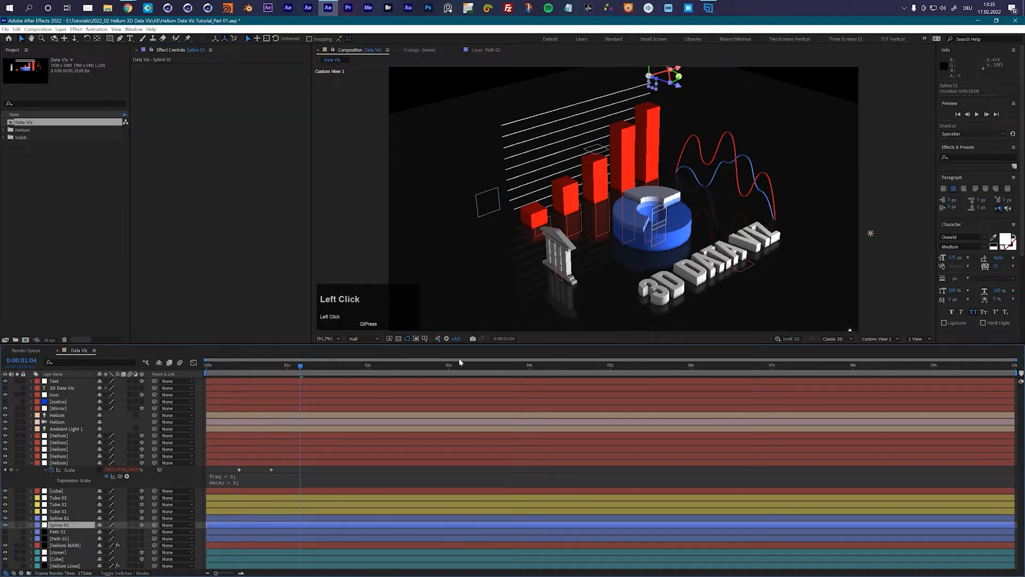
left_click(65, 532)
left_click(62, 518)
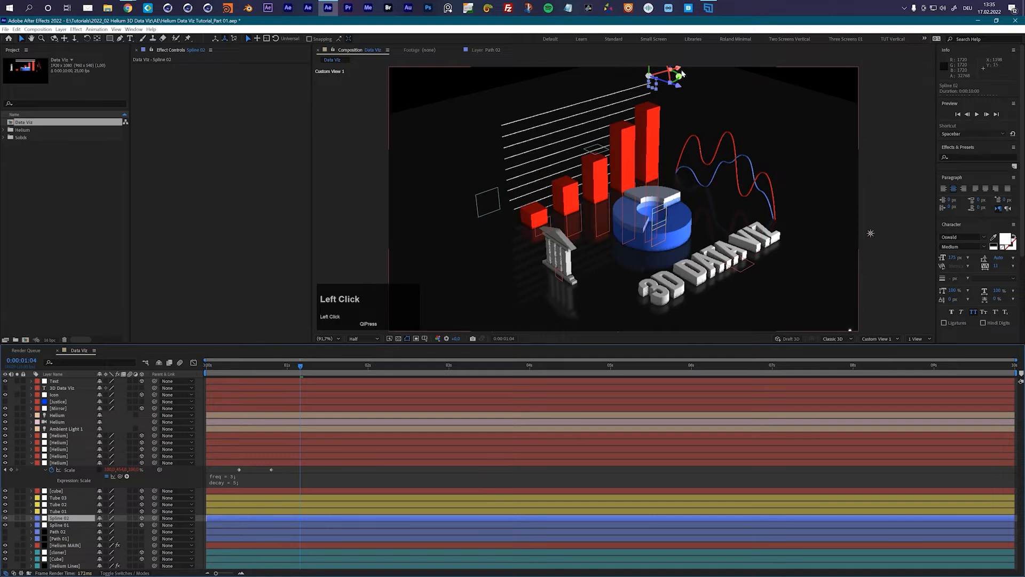
left_click_drag(682, 74, 687, 67)
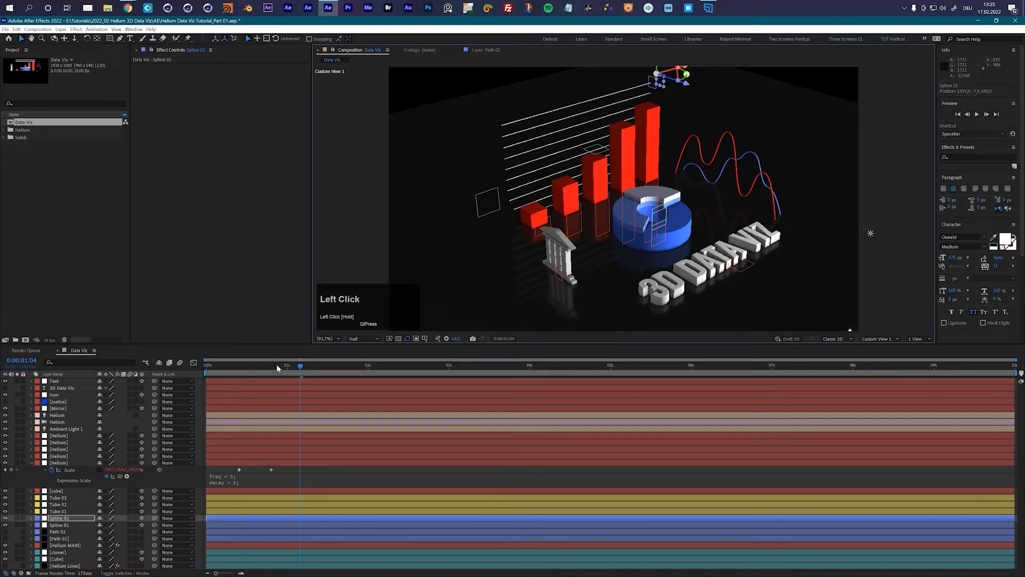
Go to 0:00:00:10 and bring up the red Spline effect's settings on the Helium MAIN layer.
left_click_drag(287, 367, 239, 373)
left_click(64, 545)
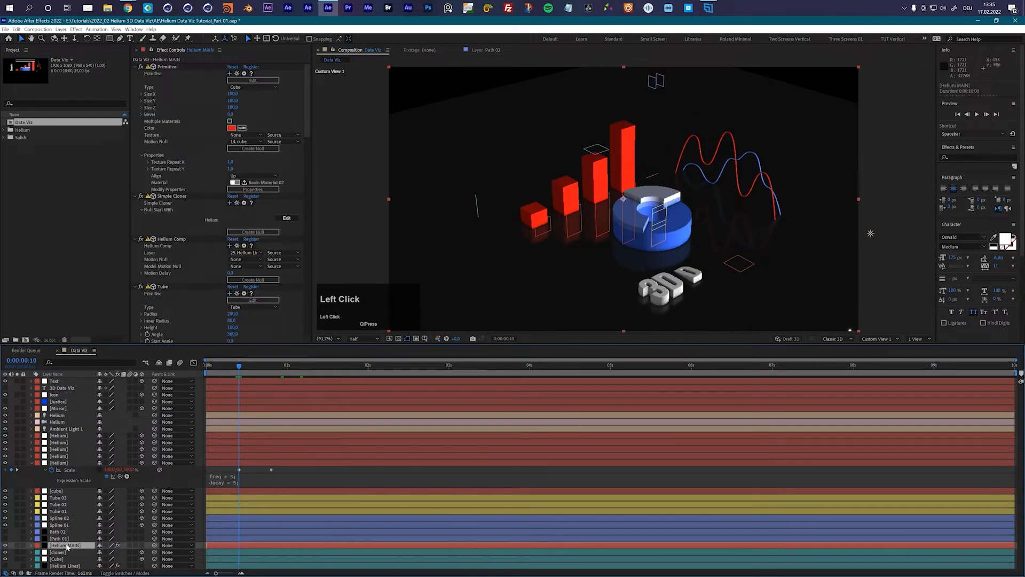
scroll(160, 255, "down", 15)
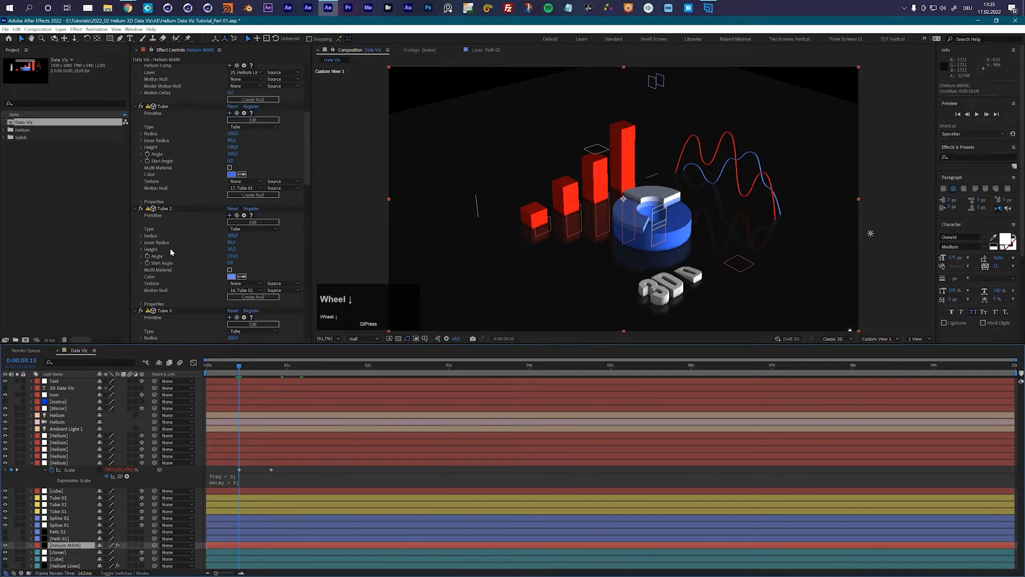
scroll(171, 252, "down", 2)
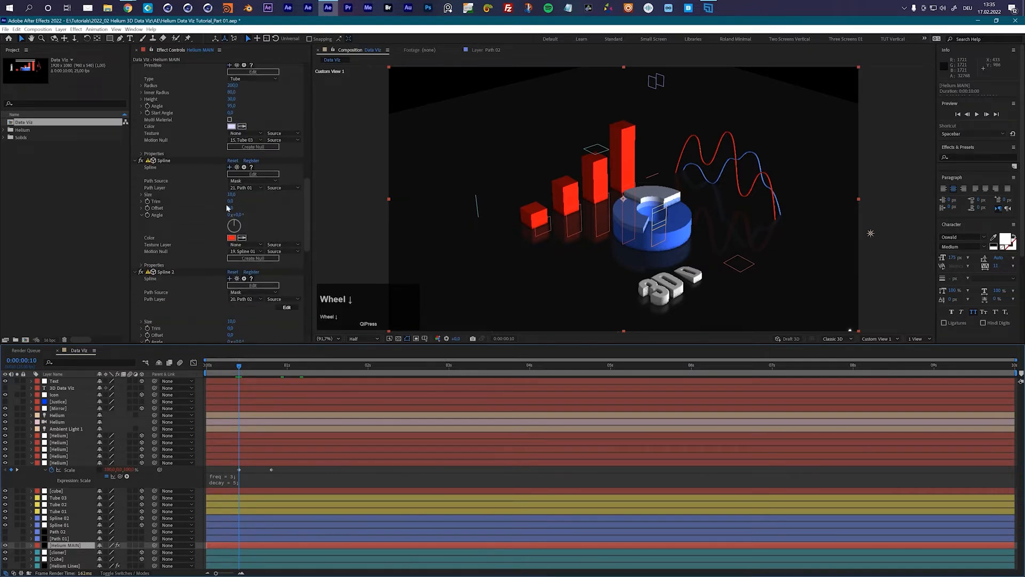
Try out Trim and Offset values on the red Spline effect and return both to 0.
mouse_move(230, 201)
left_mouse_down()
mouse_move(264, 199)
mouse_move(229, 208)
left_mouse_up()
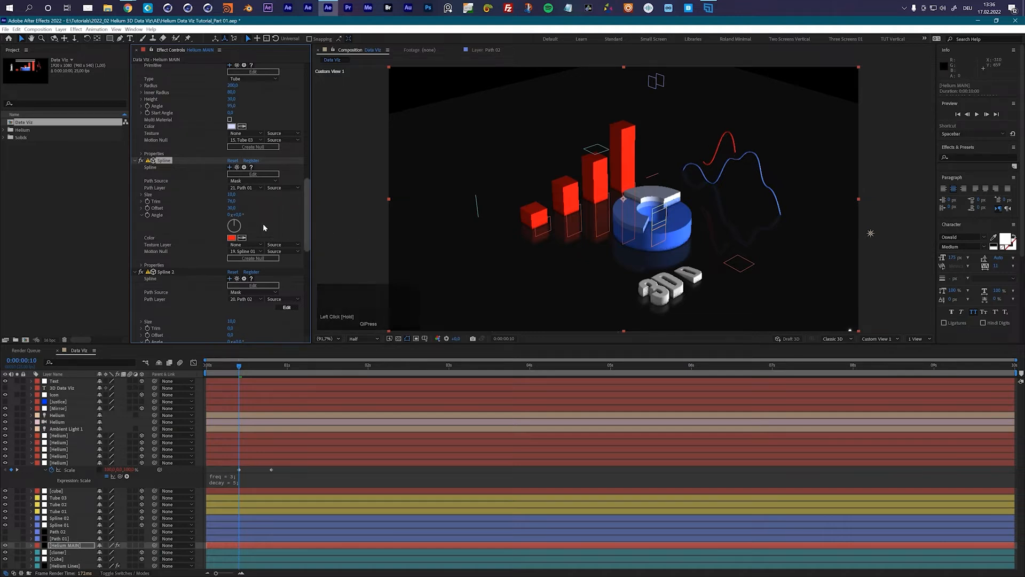
left_click_drag(235, 211, 233, 211)
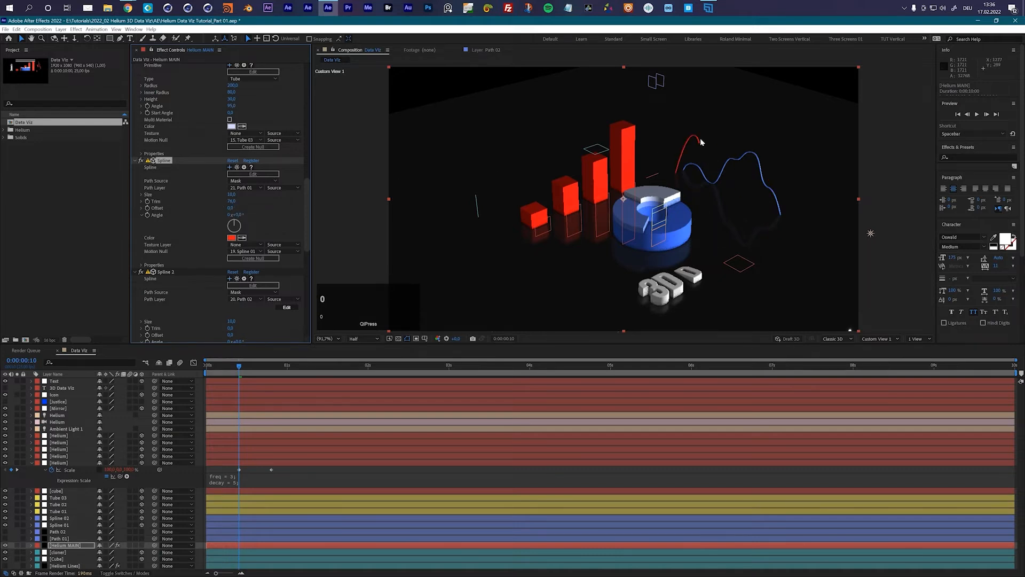
left_click(231, 201)
type("0")
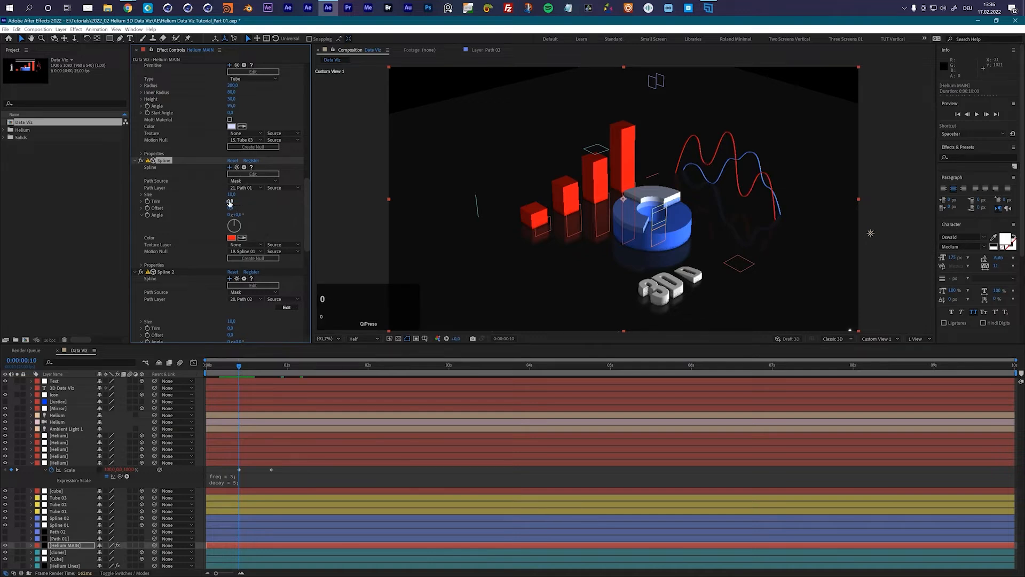
Keyframe the red spline's Trim at 100 on 0:00:00:10 and at 0 on 0:00:00:20.
left_click(230, 201)
type("100")
key("Return")
left_click(152, 207)
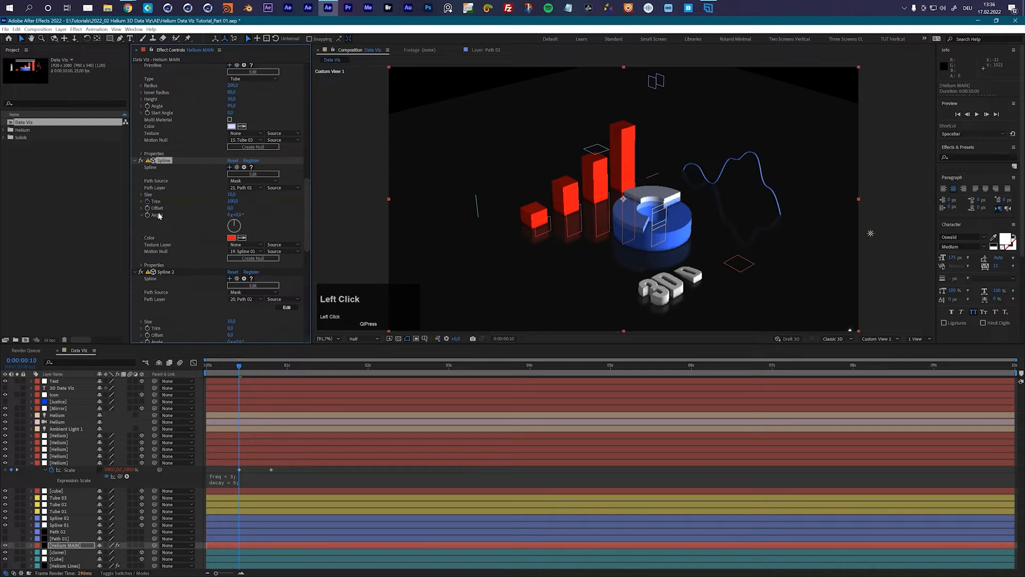
key("shift+Page_Down")
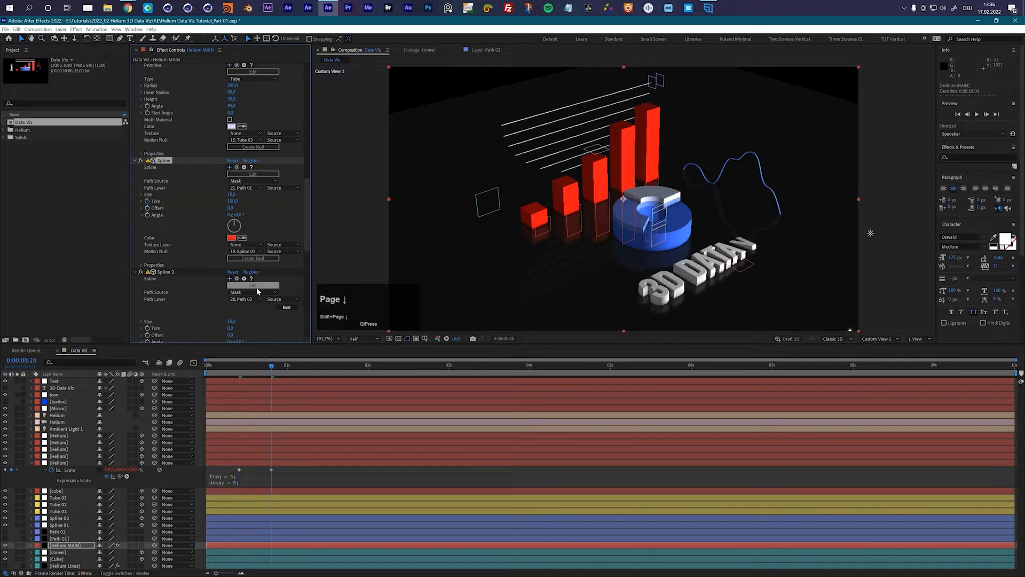
left_click(233, 202)
type("0")
key("Return")
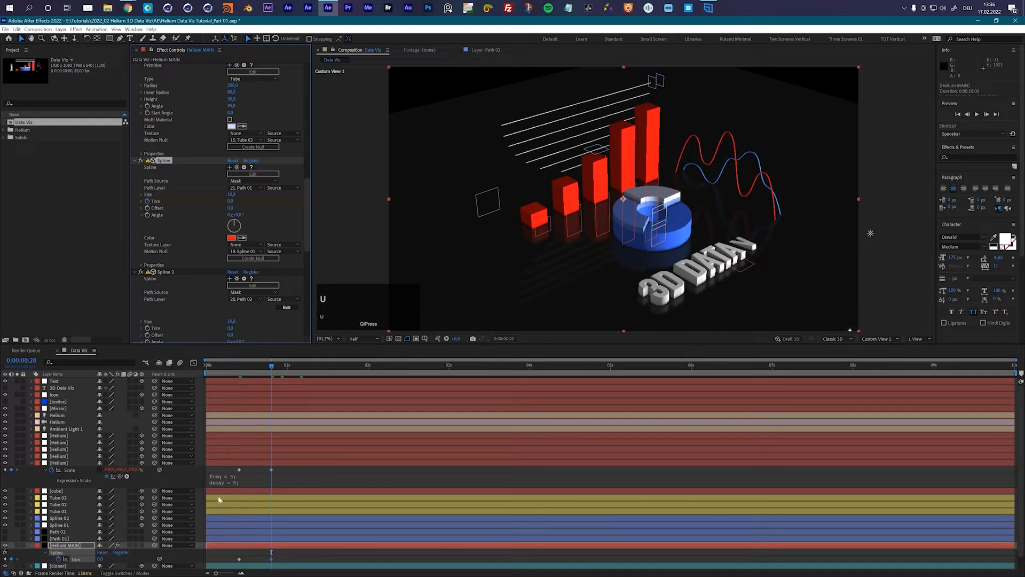
Apply Easy Ease In to the red spline's Trim animation and copy its two keyframes.
scroll(251, 497, "down", 1)
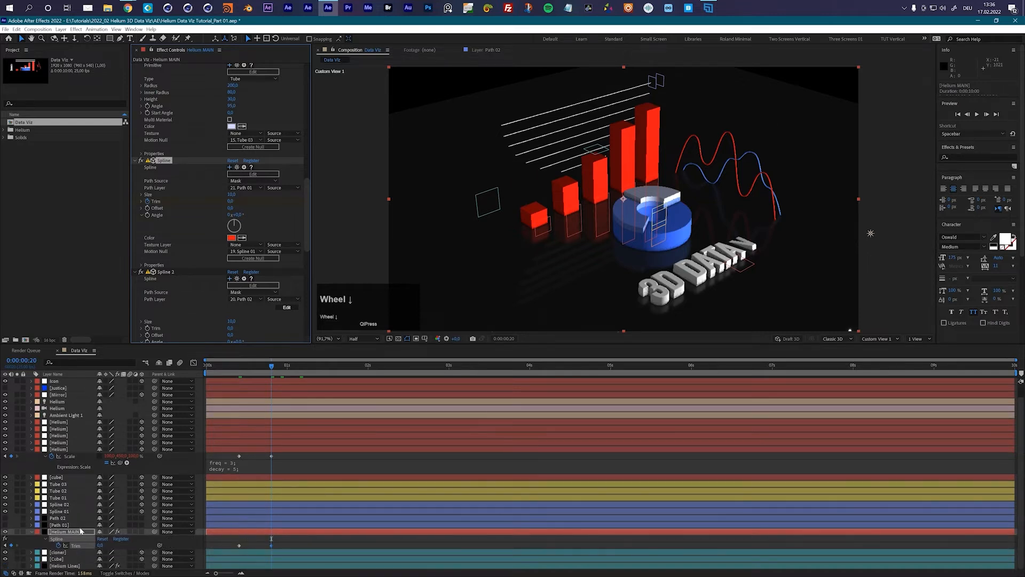
key("shift+F9")
left_click(78, 546)
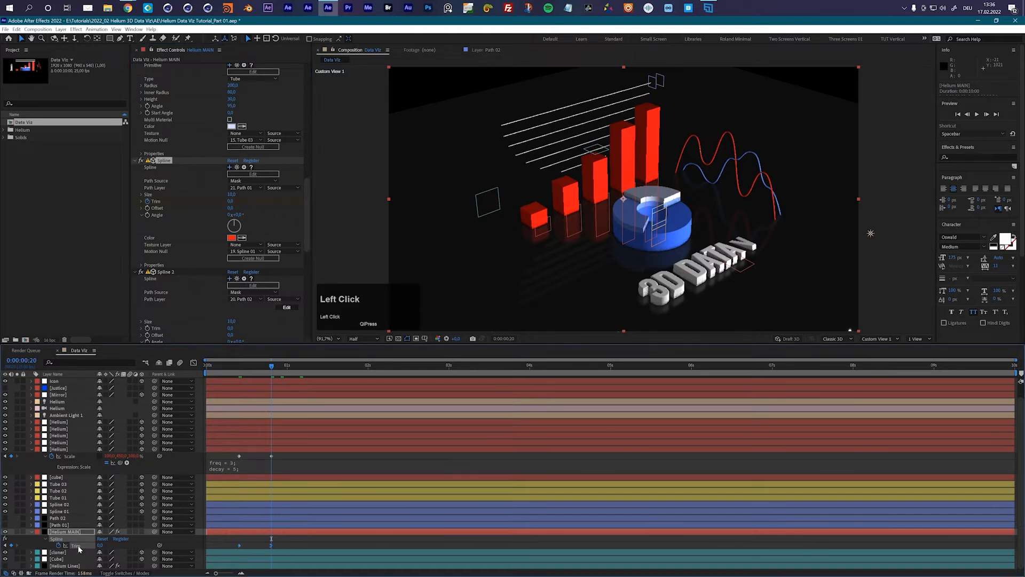
key("ctrl+c")
Filter the timeline by "trim" and paste the copied keyframes onto Spline 2's Trim at 0:00:00:10.
left_click(160, 328)
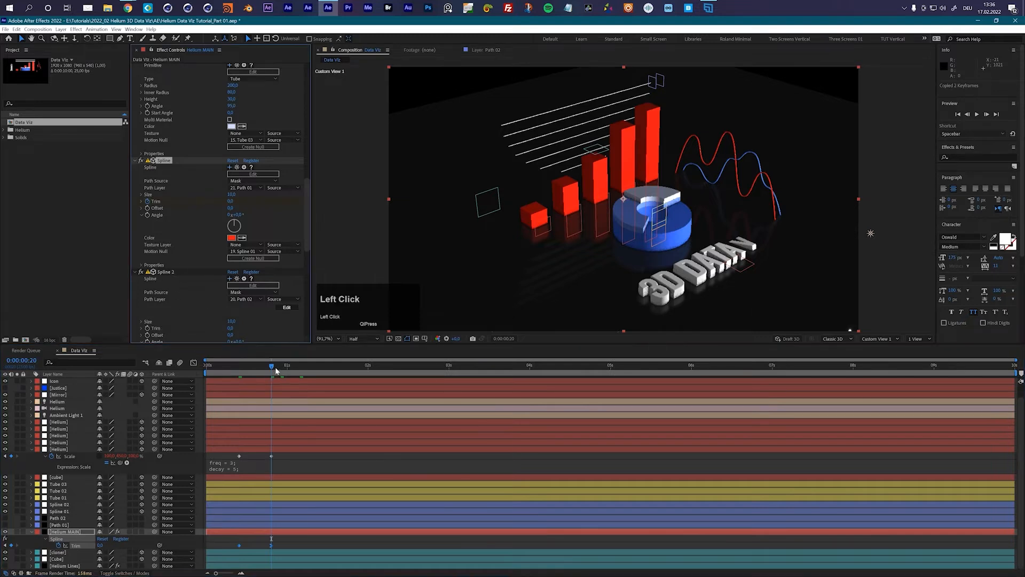
left_click_drag(254, 371, 238, 371)
left_click(158, 328)
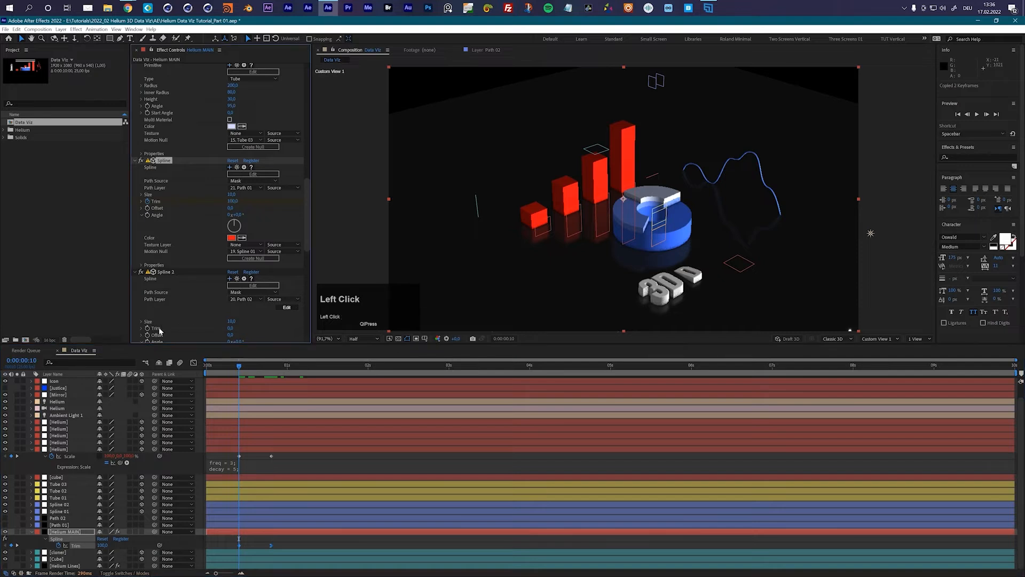
left_click(61, 362)
type("trim")
scroll(93, 458, "down", 1)
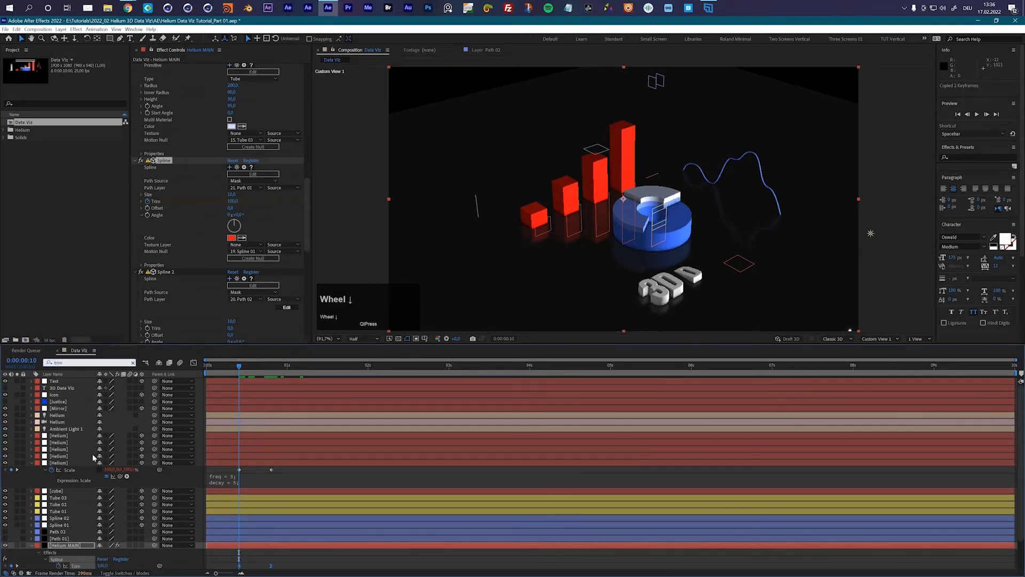
scroll(94, 458, "down", 1)
left_click(78, 545)
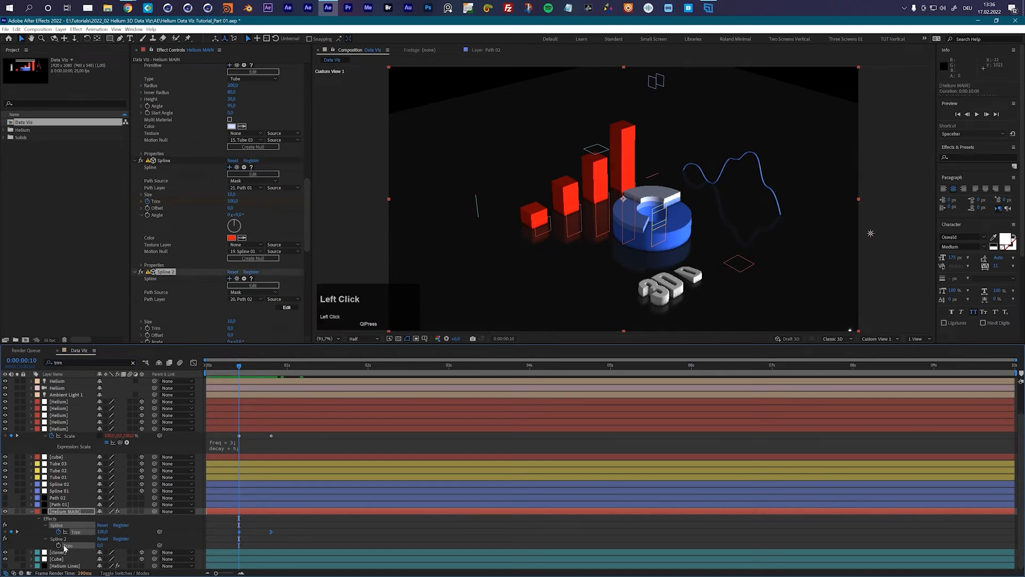
key("ctrl+v")
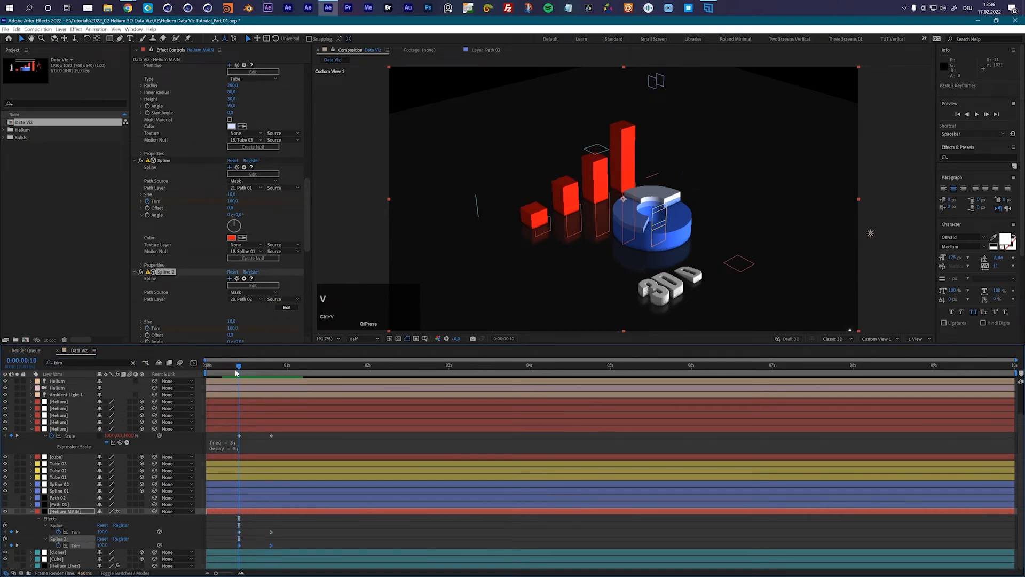
Delay Spline 2's Trim keyframes by about three frames relative to the red spline's and preview the animation.
left_click(225, 367)
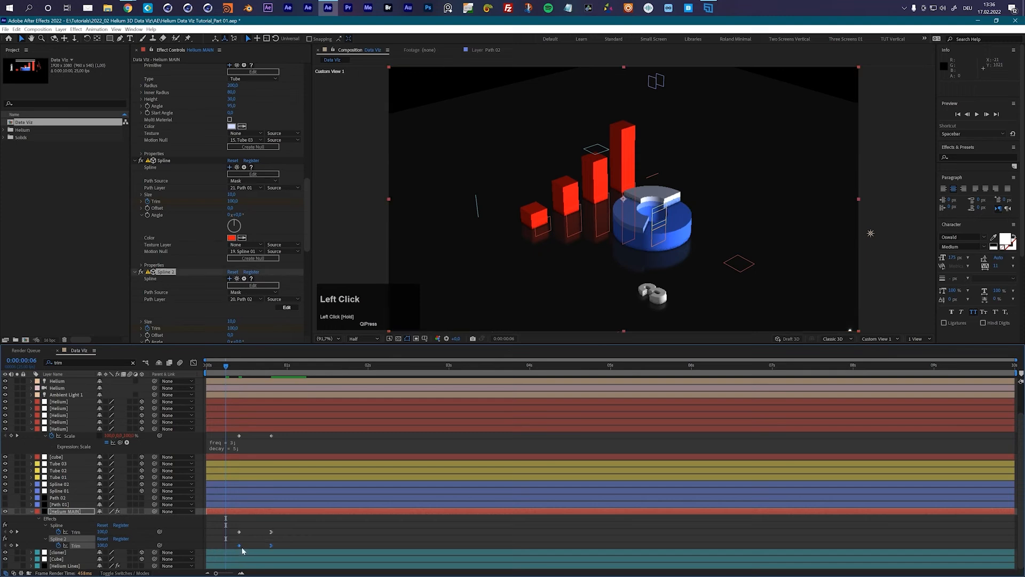
left_click_drag(240, 546, 249, 548)
key("space")
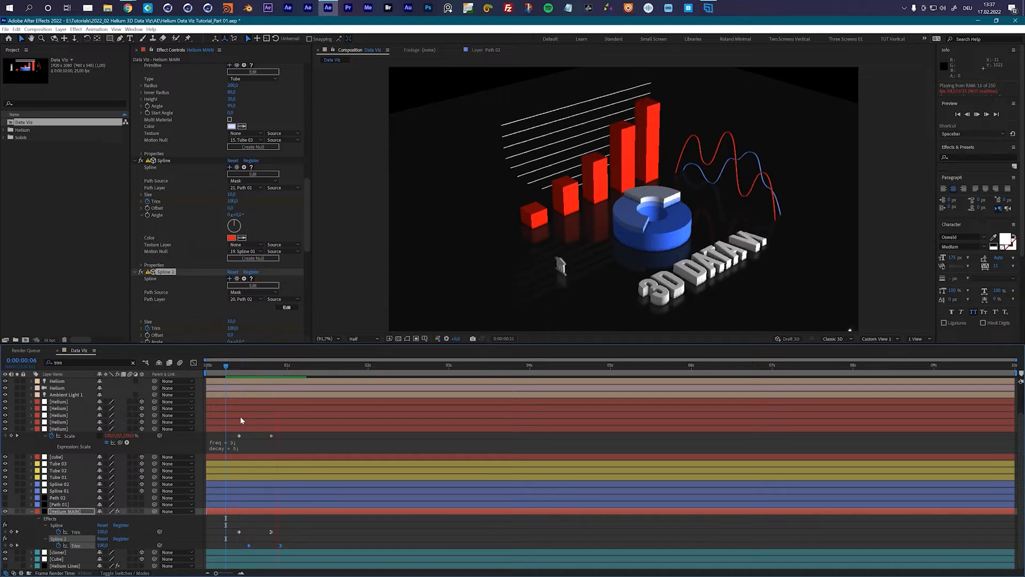
key("space")
Move both splines' end Trim keyframes later, with Spline 2's at 0:00:01:04, and preview the slower graph animation.
left_click_drag(301, 525, 302, 547)
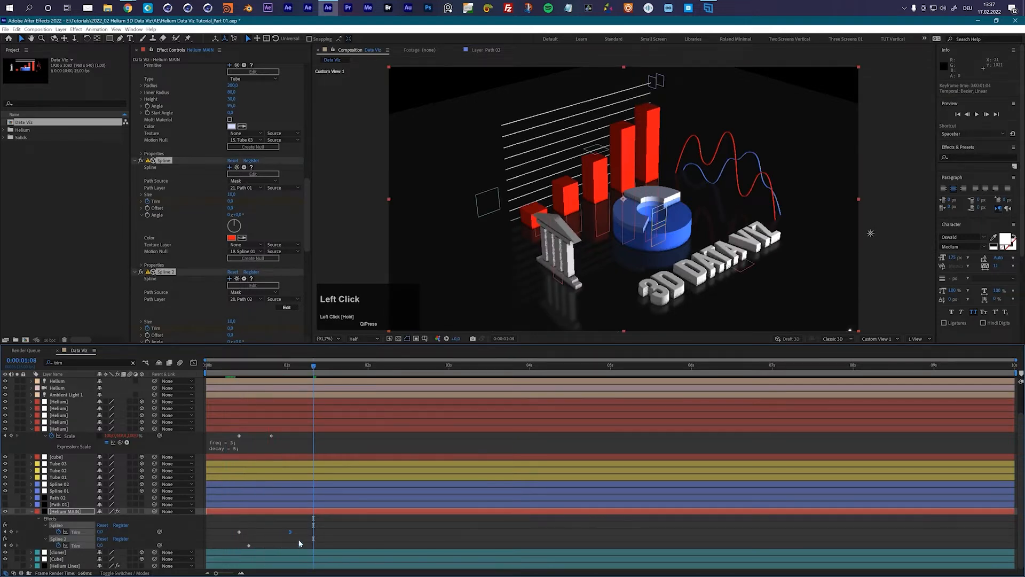
left_click(226, 368)
key("space")
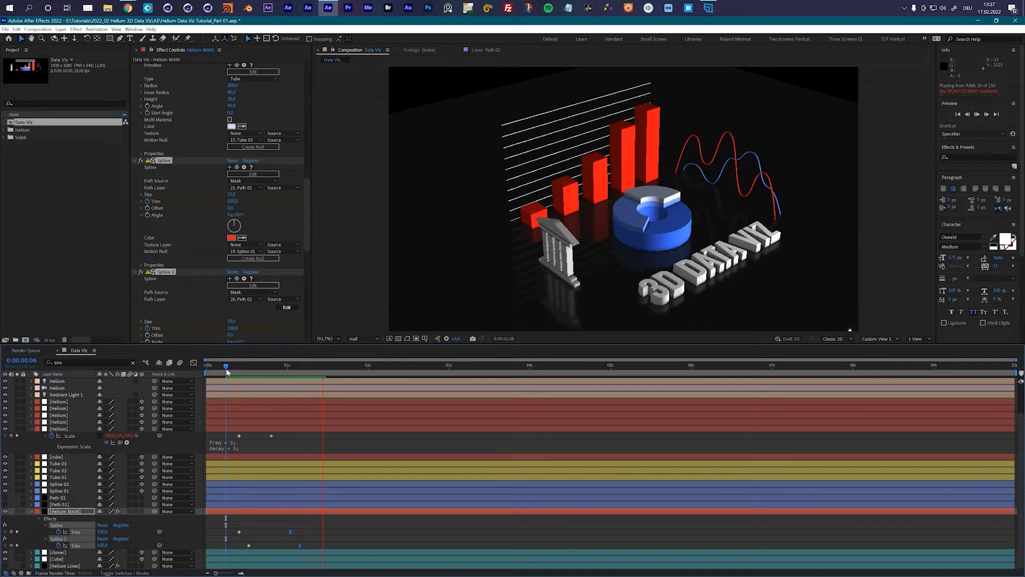
key("space")
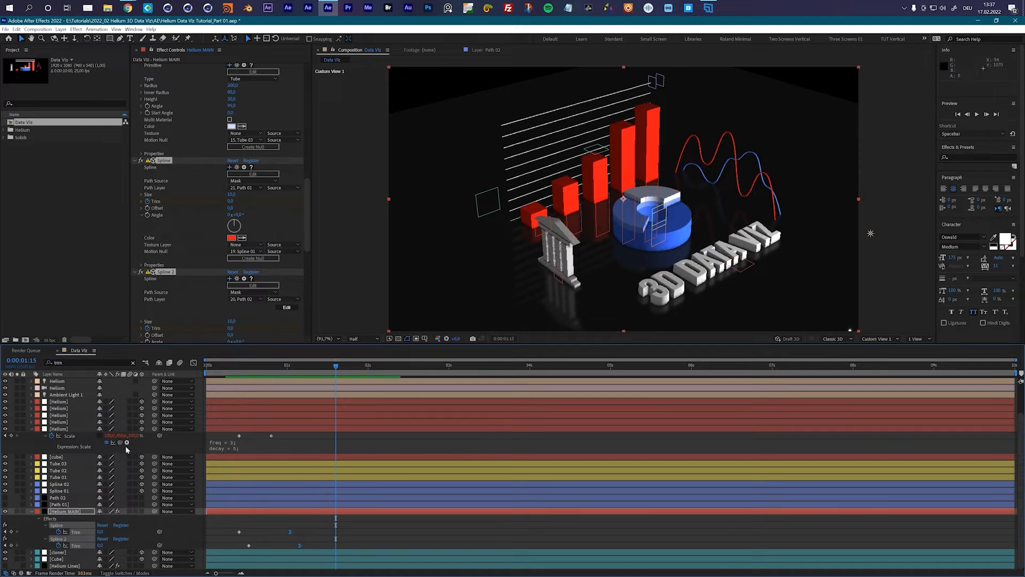
left_click(64, 511)
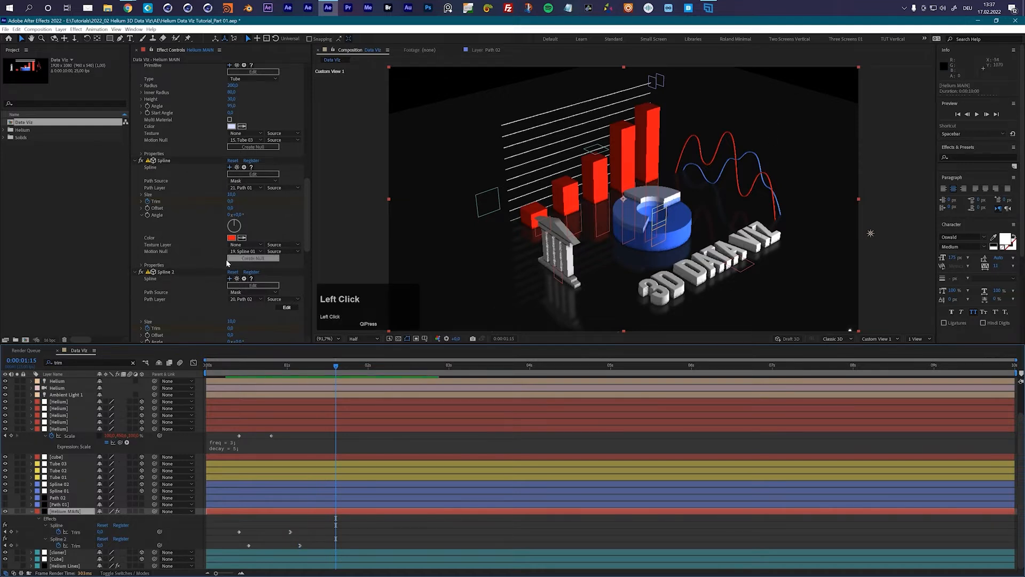
Enable an Angle keyframe on the Tube effect of the Helium MAIN layer at 0:00:01:05.
scroll(227, 262, "up", 3)
scroll(227, 262, "up", 4)
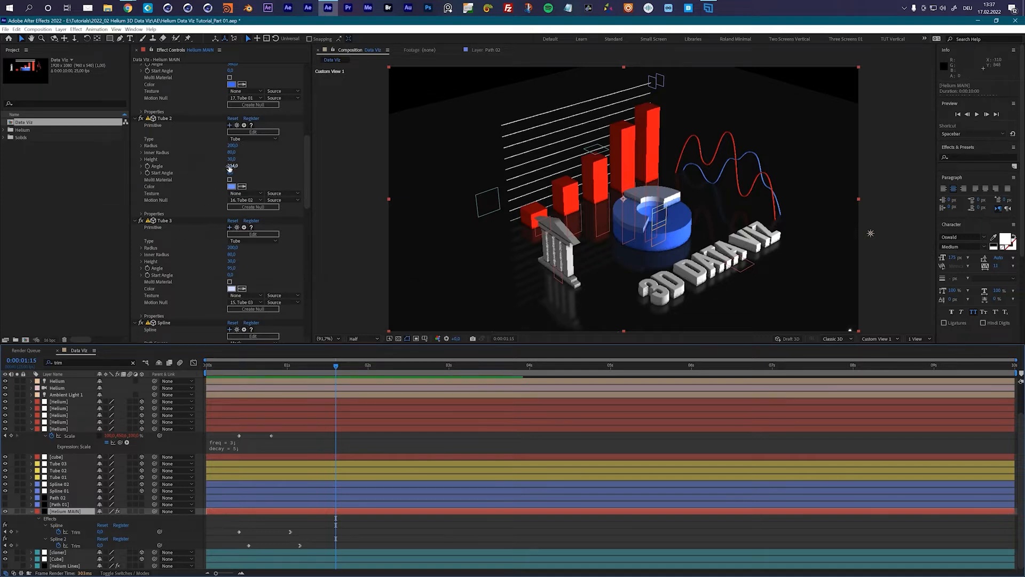
left_click_drag(336, 365, 238, 370)
left_click_drag(307, 182, 307, 157)
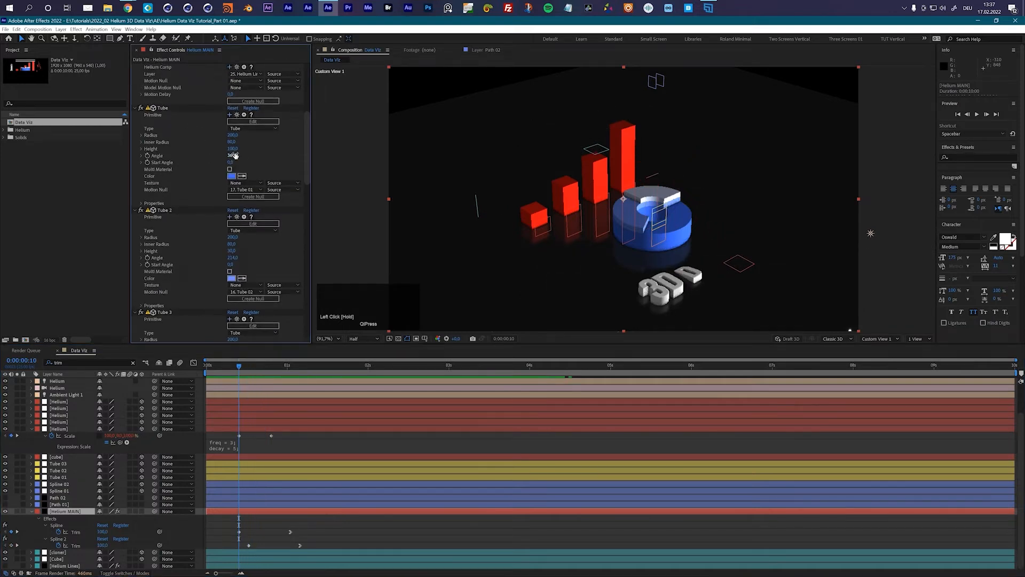
key("shift")
key("shift+Page_Down")
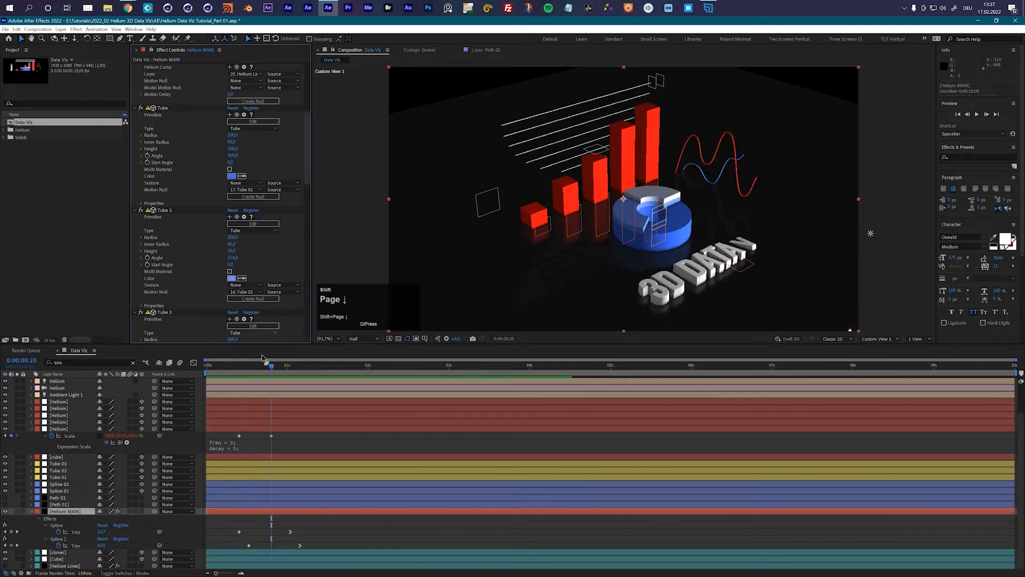
key("shift+Page_Down")
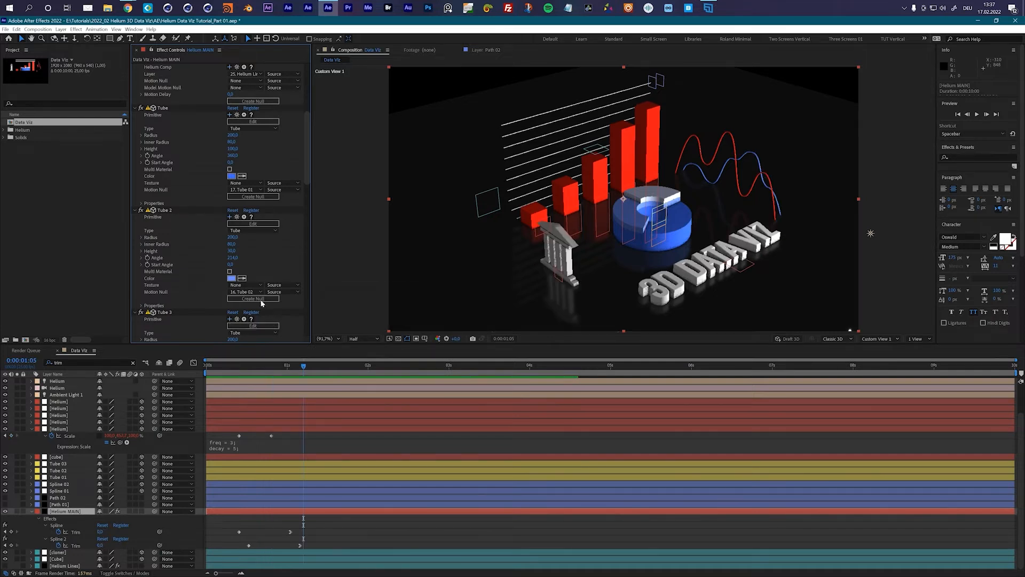
left_click(148, 156)
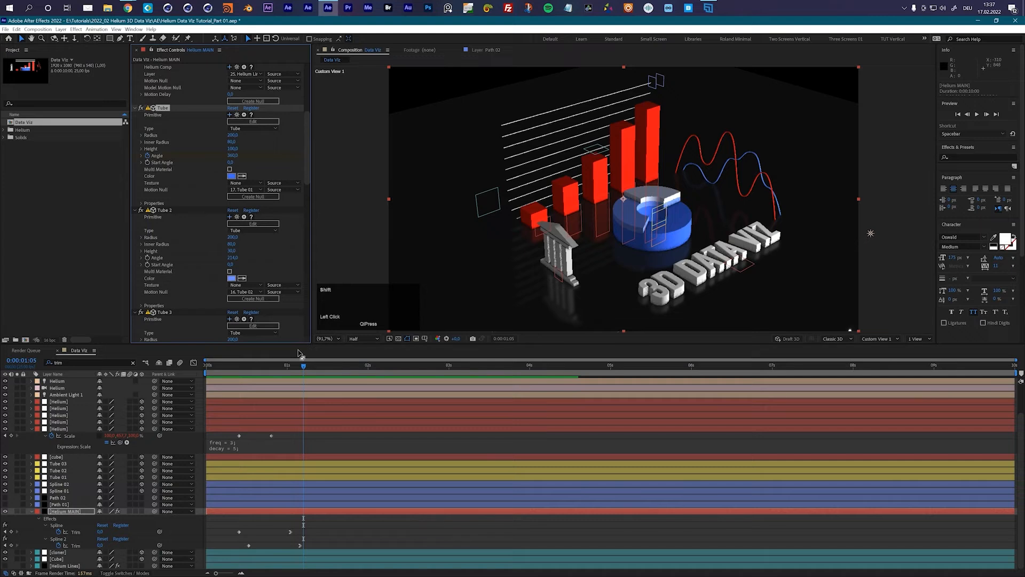
Set the Tube effect's Angle to 0 at 0:00:00:10.
key("shift+Page_Up")
key("shift+Page_Up")
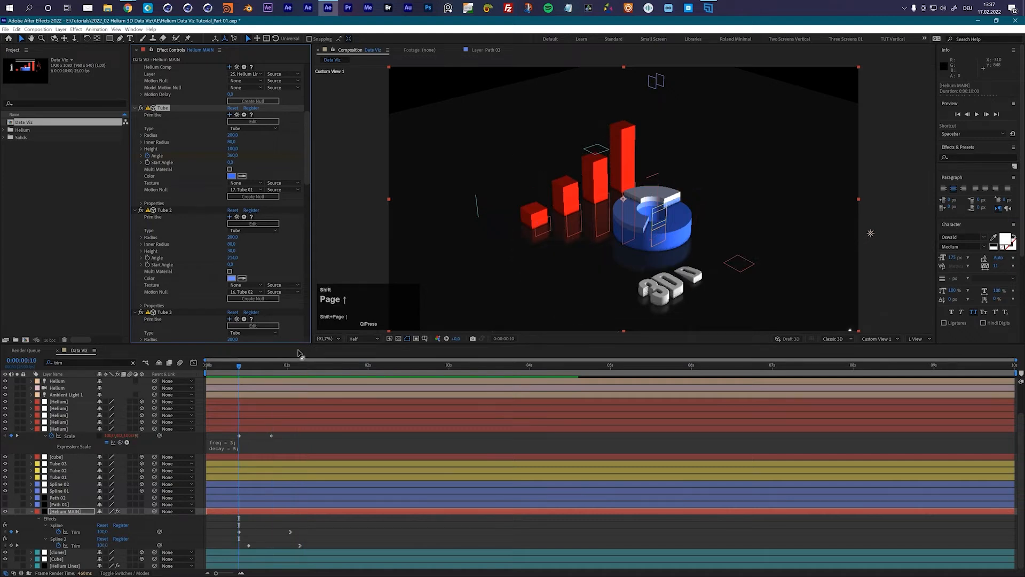
left_click(233, 156)
type("0")
key("Return")
Reveal Helium MAIN's keyframed properties and show the Tube's Angle animation in the Graph Editor.
key("u")
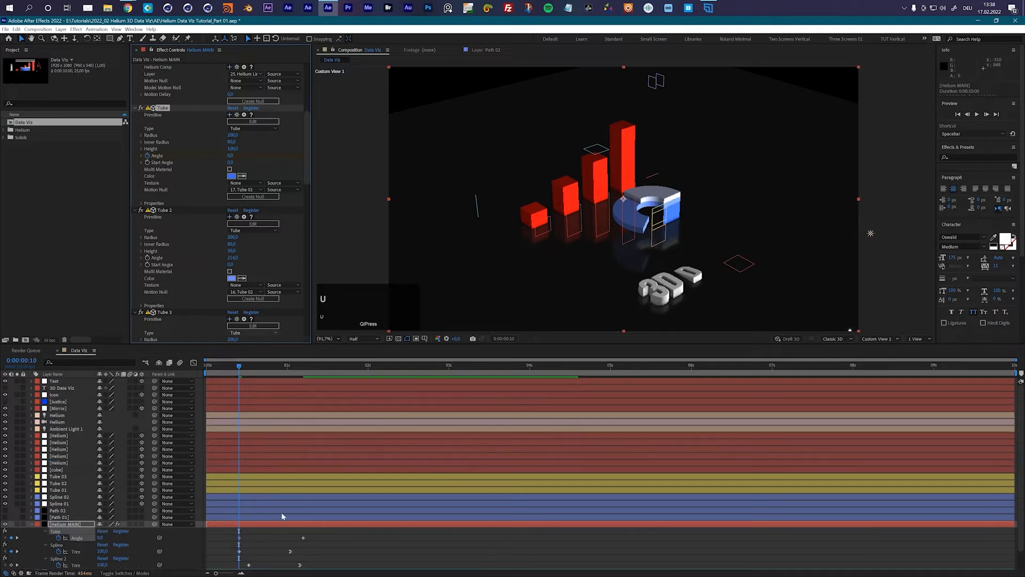
scroll(276, 501, "down", 1)
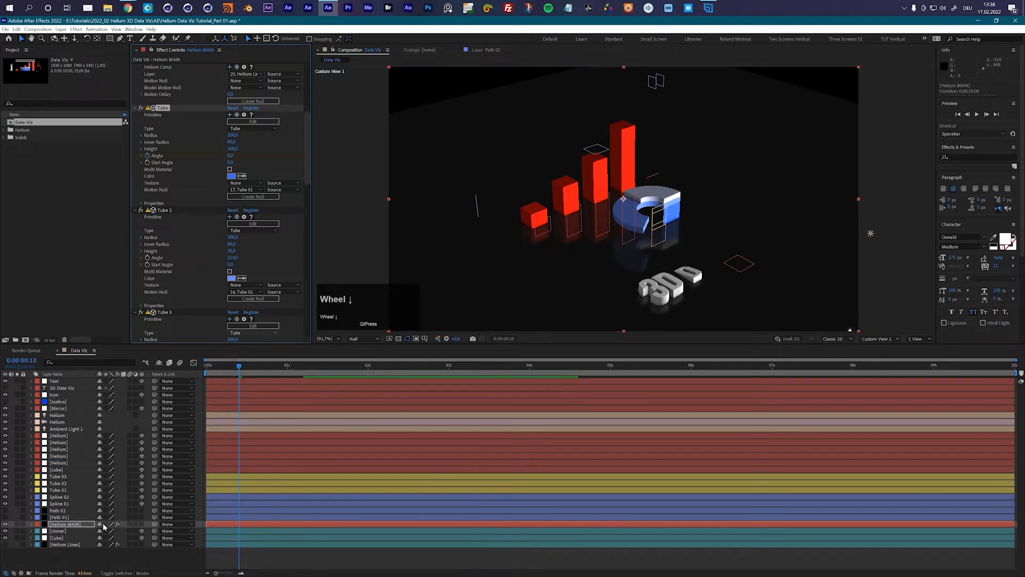
left_click(78, 525)
scroll(159, 513, "down", 1)
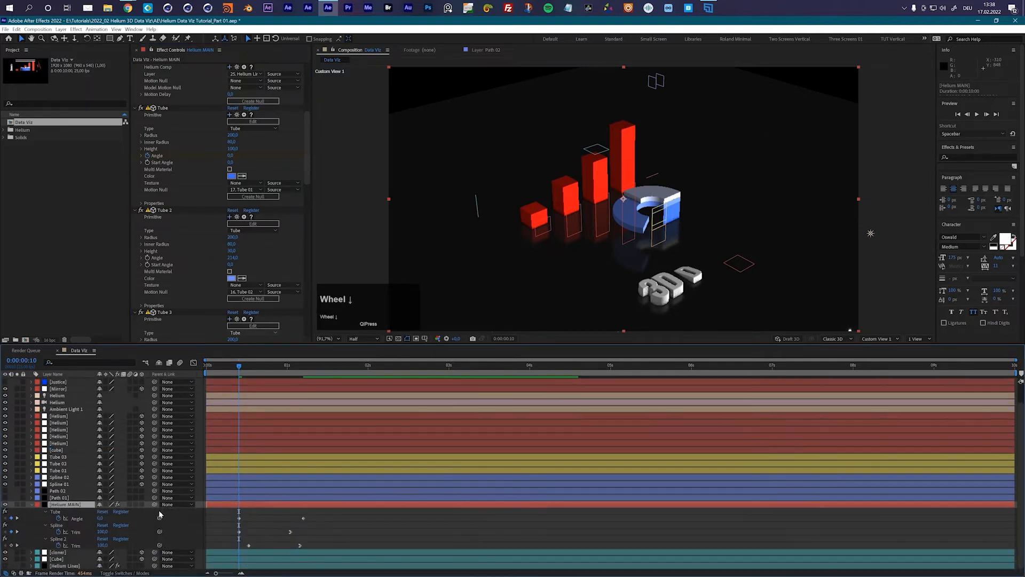
left_click(77, 518)
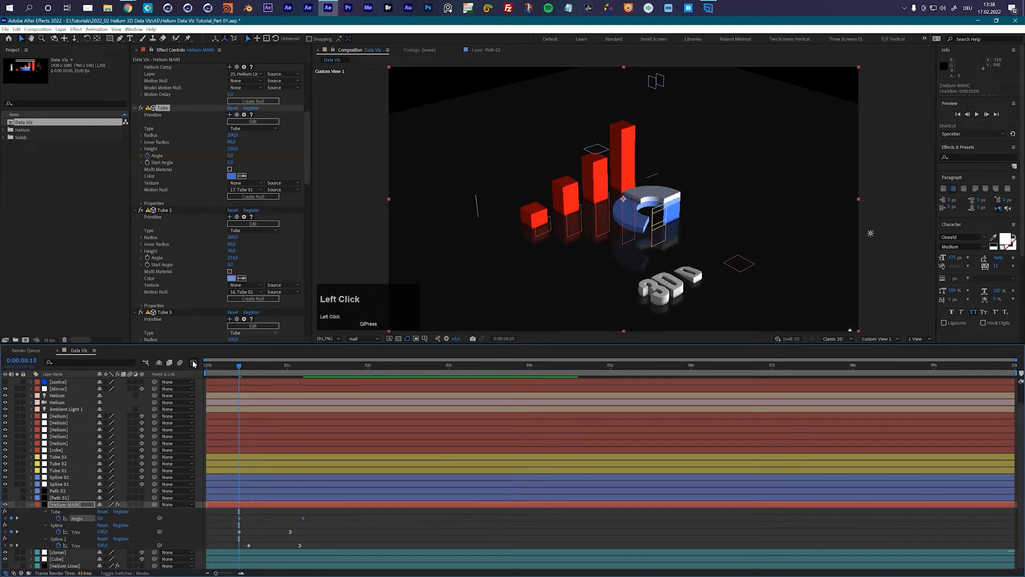
left_click(194, 363)
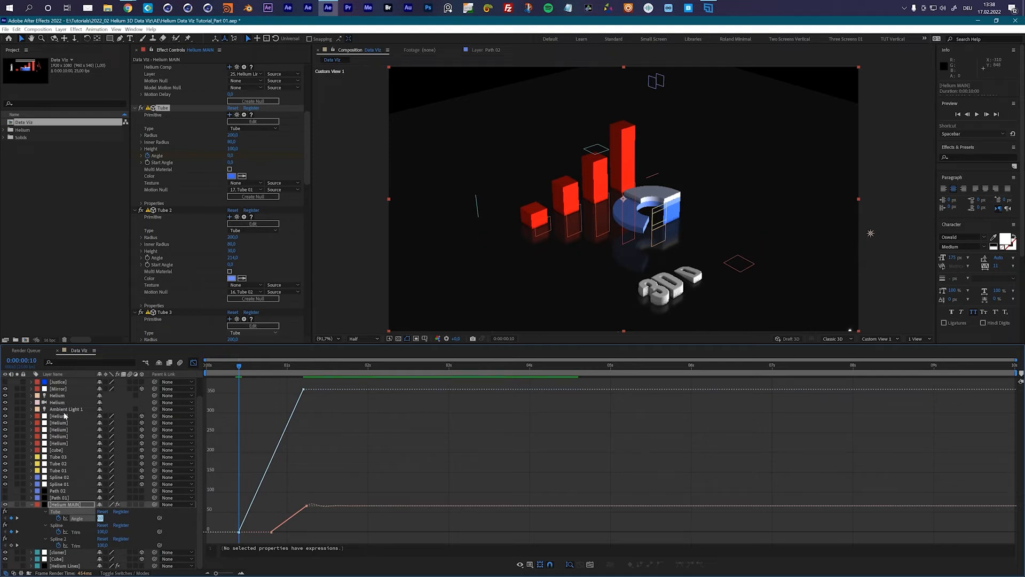
Remove the Icon layer's Scale curve from the graph set and display only the Tube's Angle curve.
left_click(61, 383)
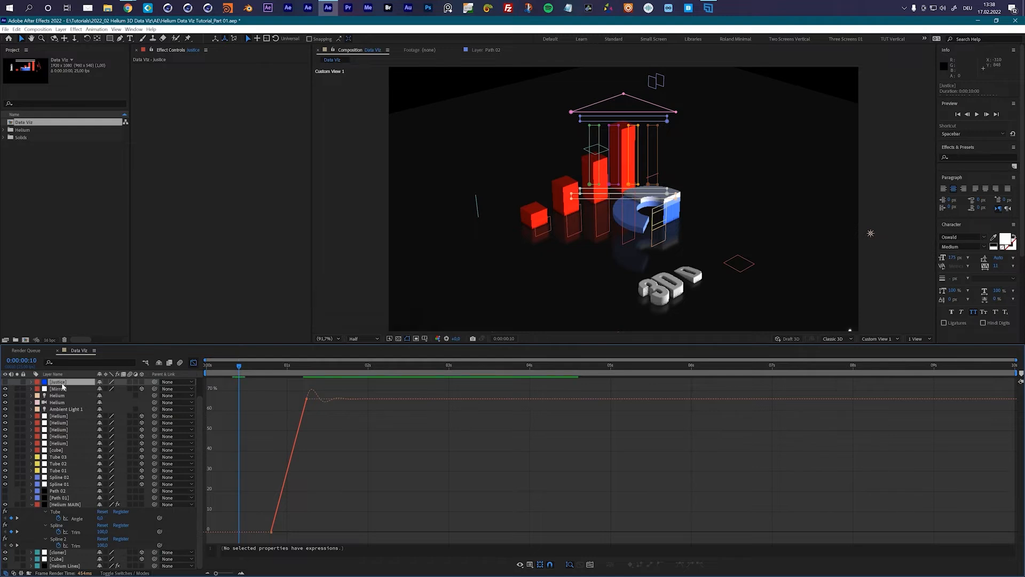
key("s")
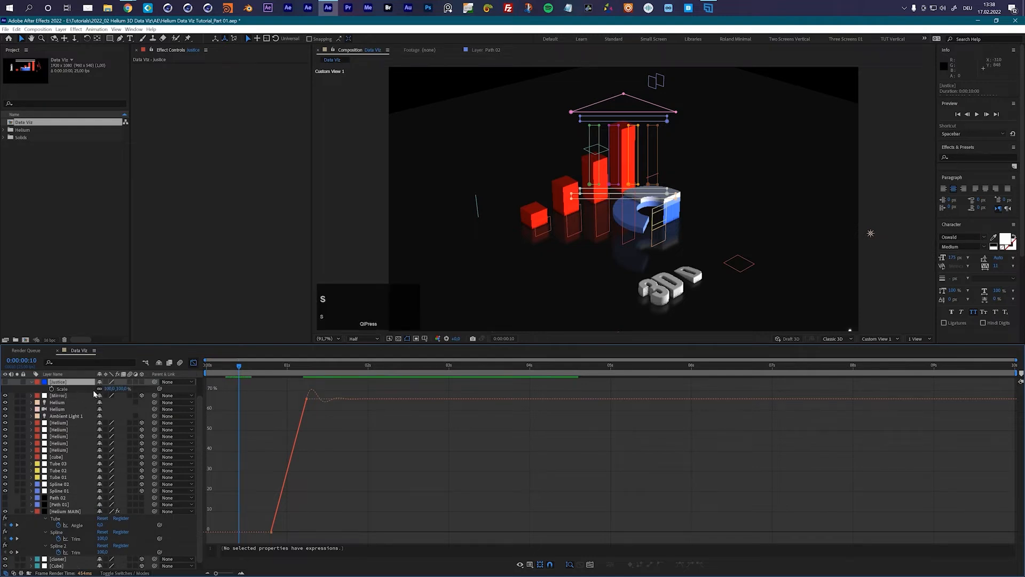
scroll(63, 387, "up", 2)
left_click(75, 395)
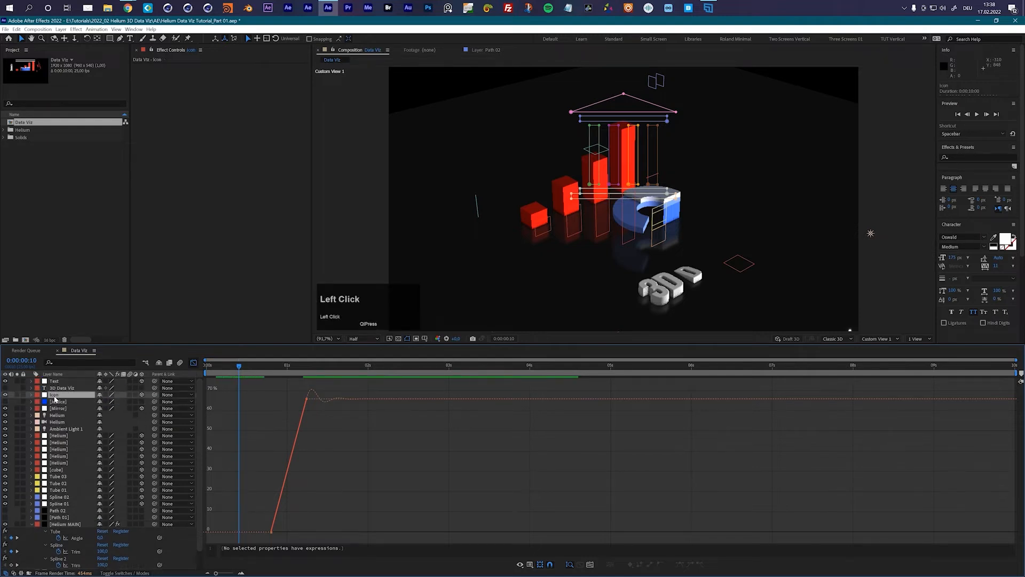
key("s")
left_click(58, 402)
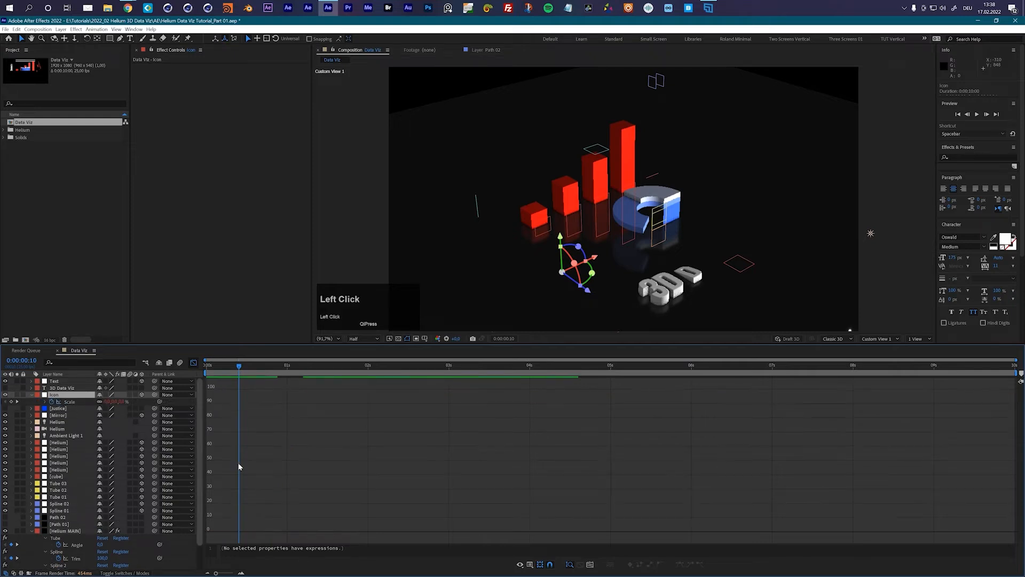
scroll(68, 527, "down", 1)
left_click(77, 518)
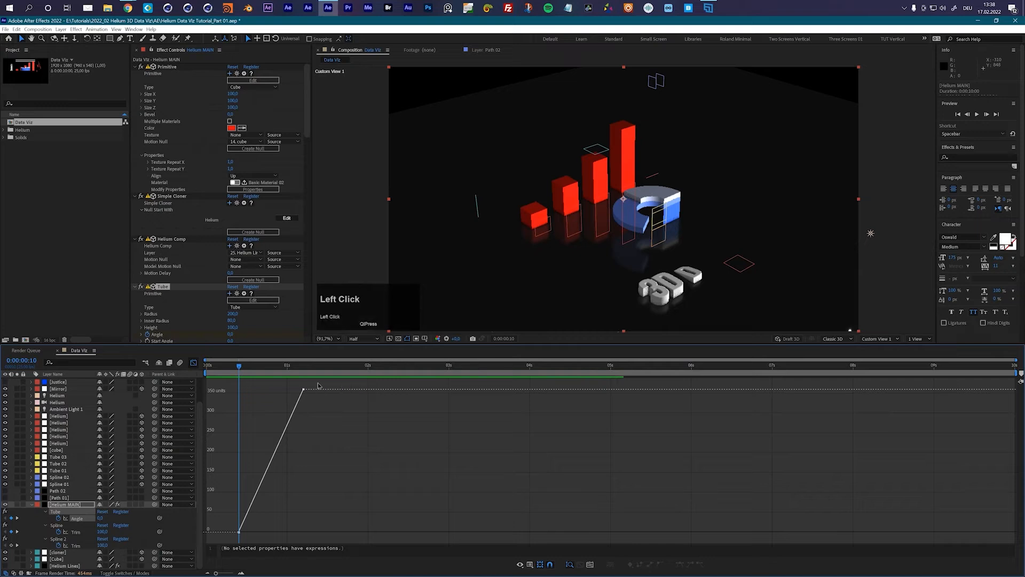
Ease both Tube Angle keyframes in and out and lengthen their influence handles for a steeper S-curve.
left_click_drag(322, 382, 287, 402)
left_click(690, 564)
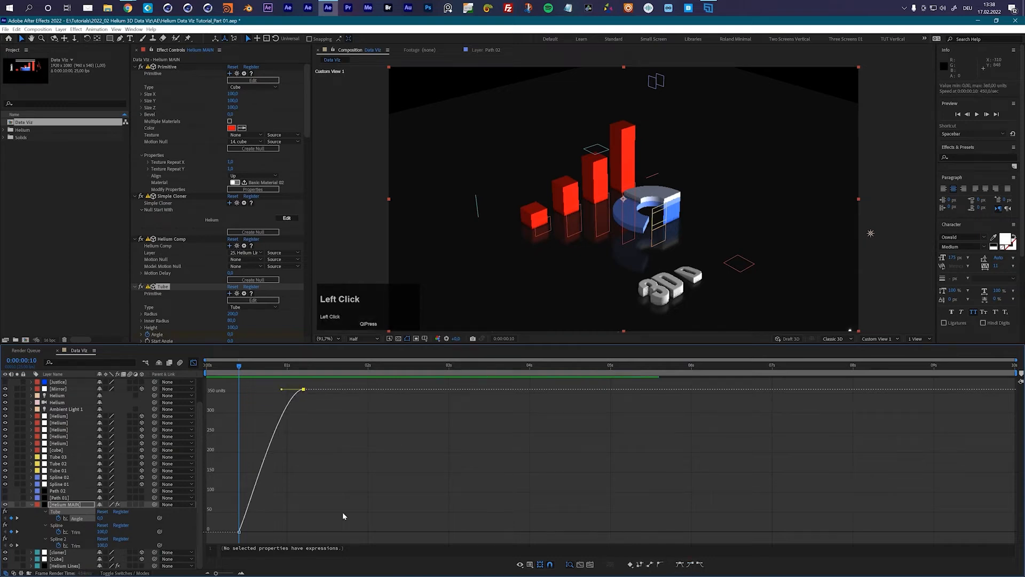
left_click(700, 564)
left_click(590, 565)
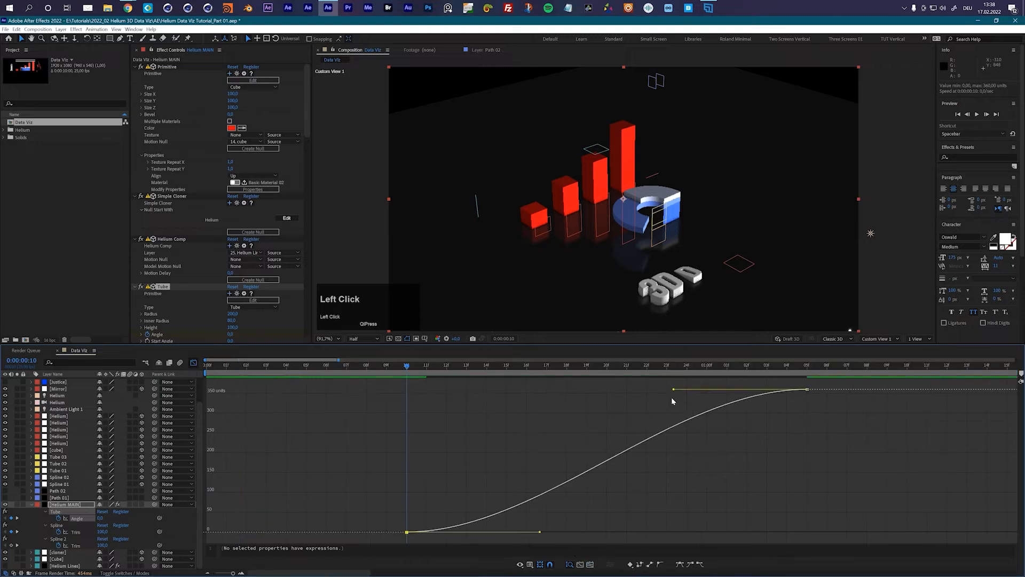
left_click_drag(673, 390, 574, 389)
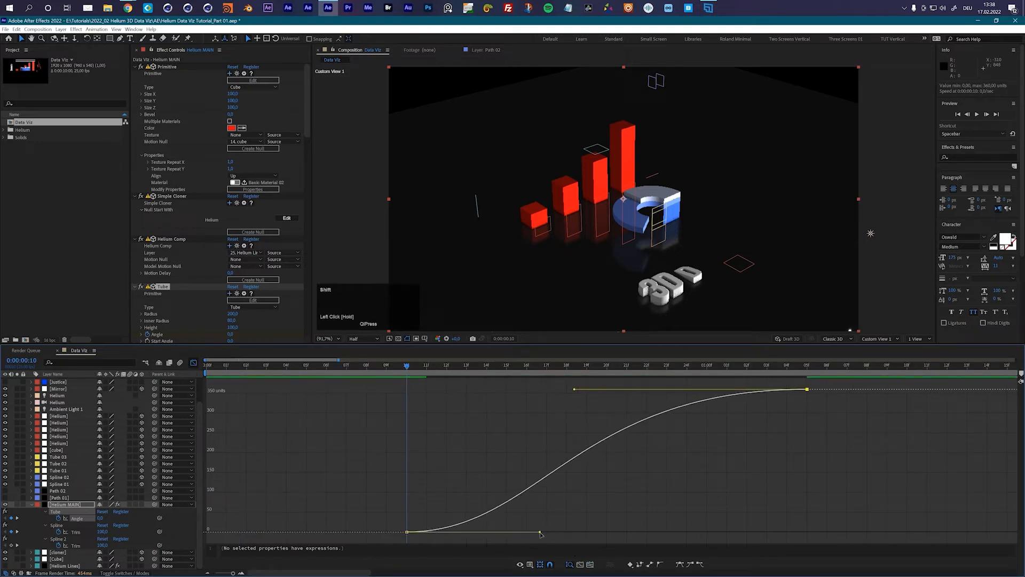
left_click_drag(540, 532, 640, 532)
Preview the eased Tube animation, return to 0:00:00:10 and switch back to the zoomed-out layer bar view.
key("space")
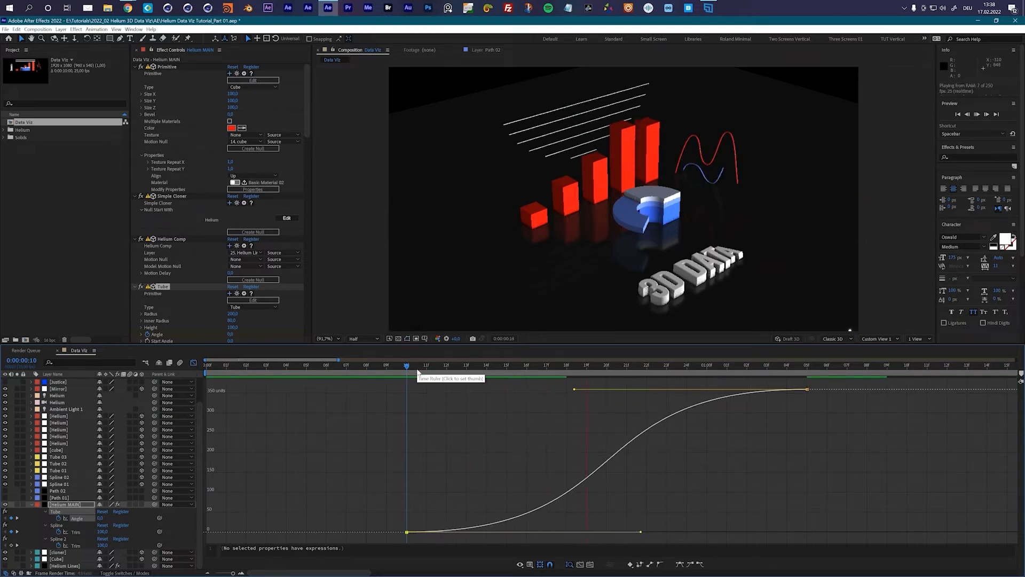
key("space")
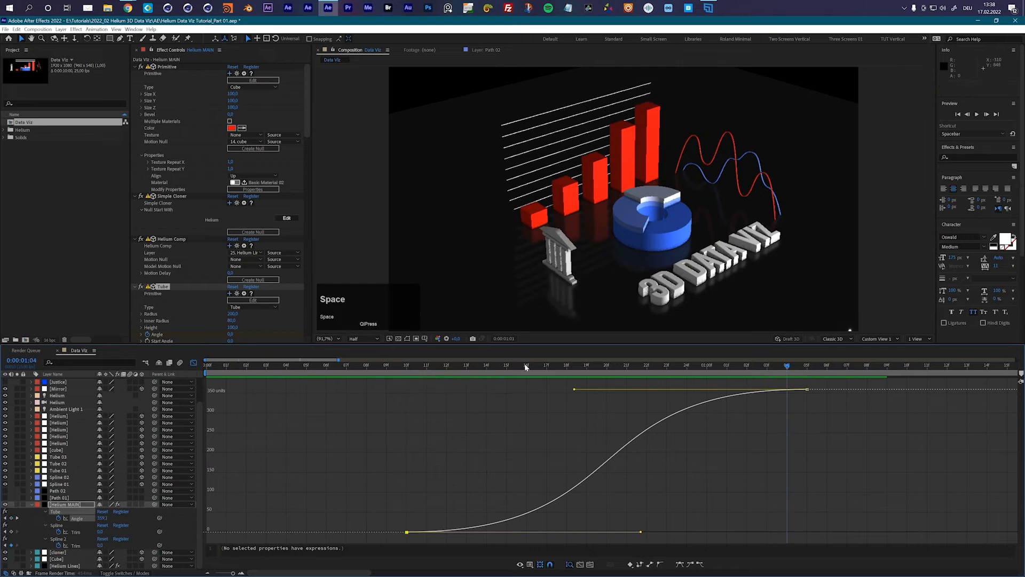
left_click(408, 368)
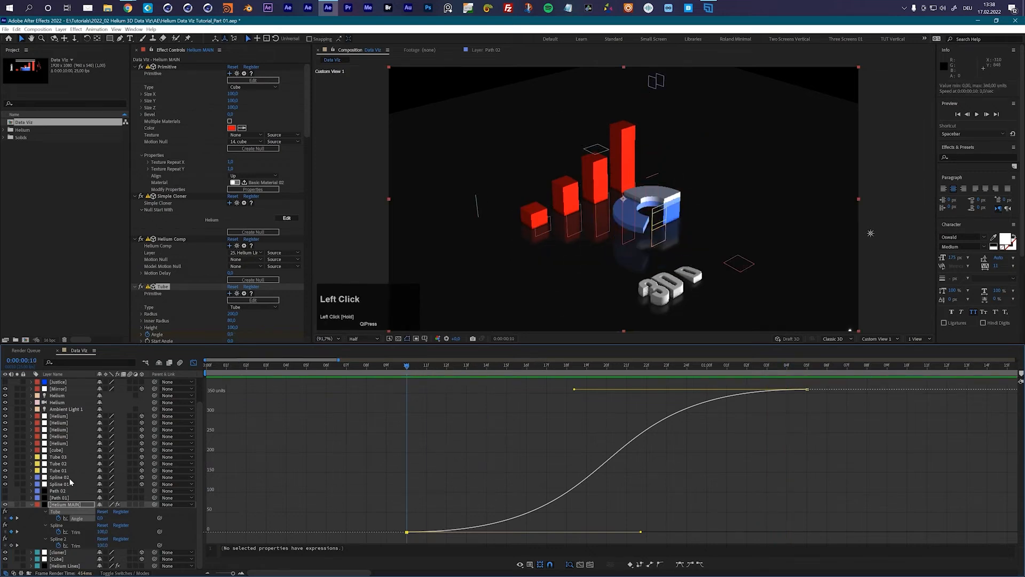
left_click(193, 362)
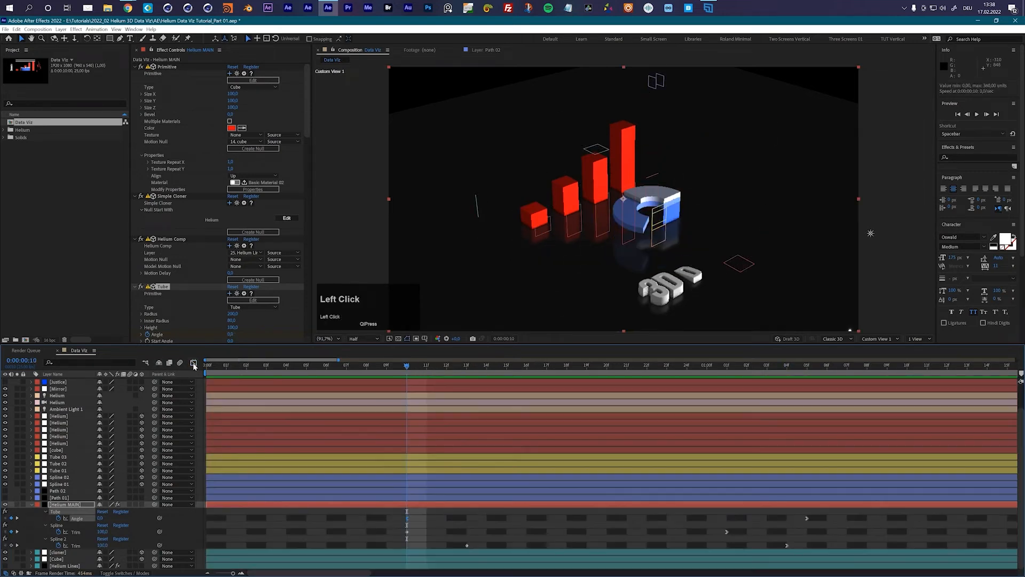
scroll(451, 464, "down", 5, "alt")
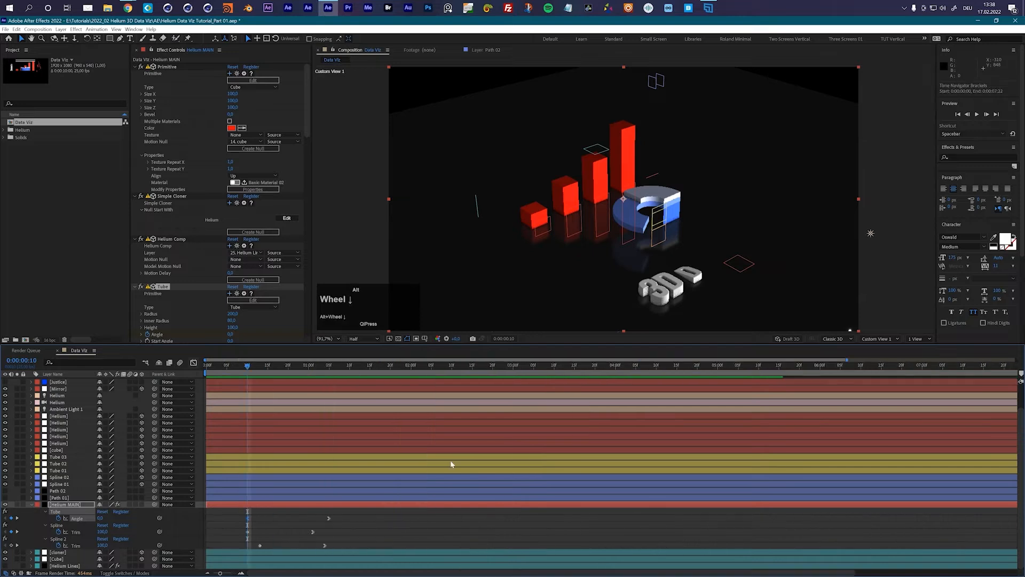
Enable Angle keyframes on Tube 3 and Tube 2 at 0:00:01:05.
scroll(177, 267, "down", 10)
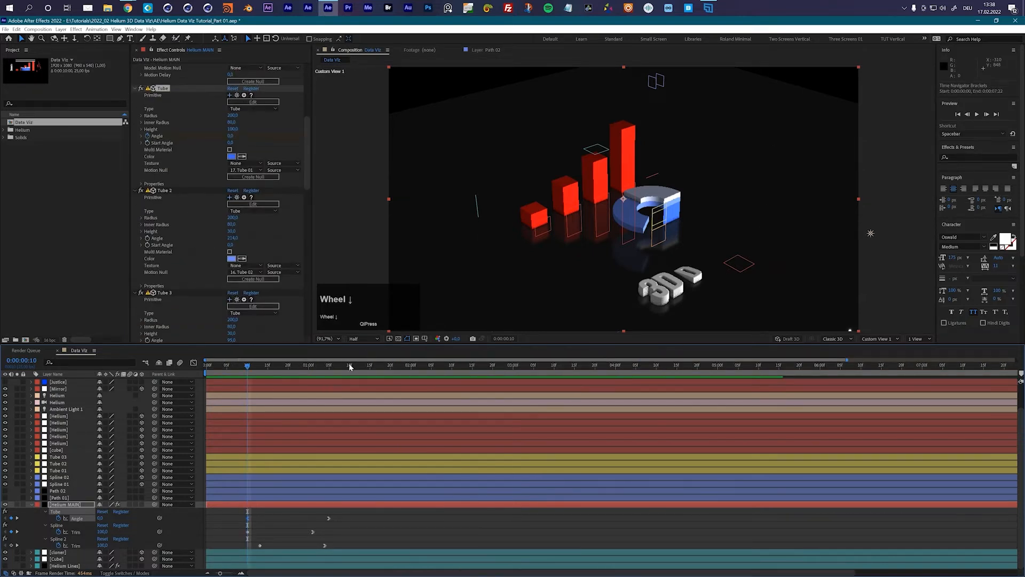
left_click_drag(350, 366, 330, 369)
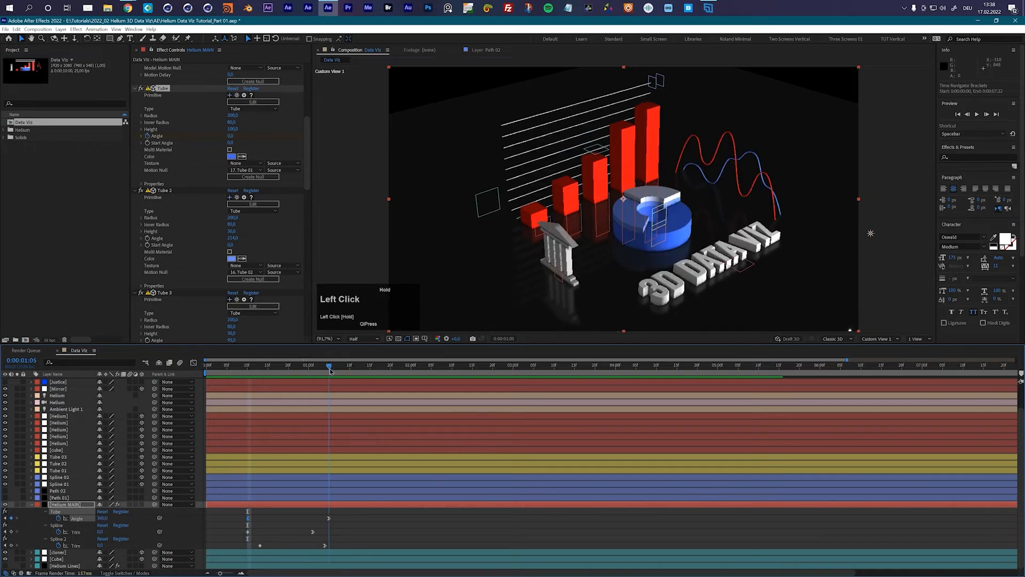
scroll(156, 292, "down", 3)
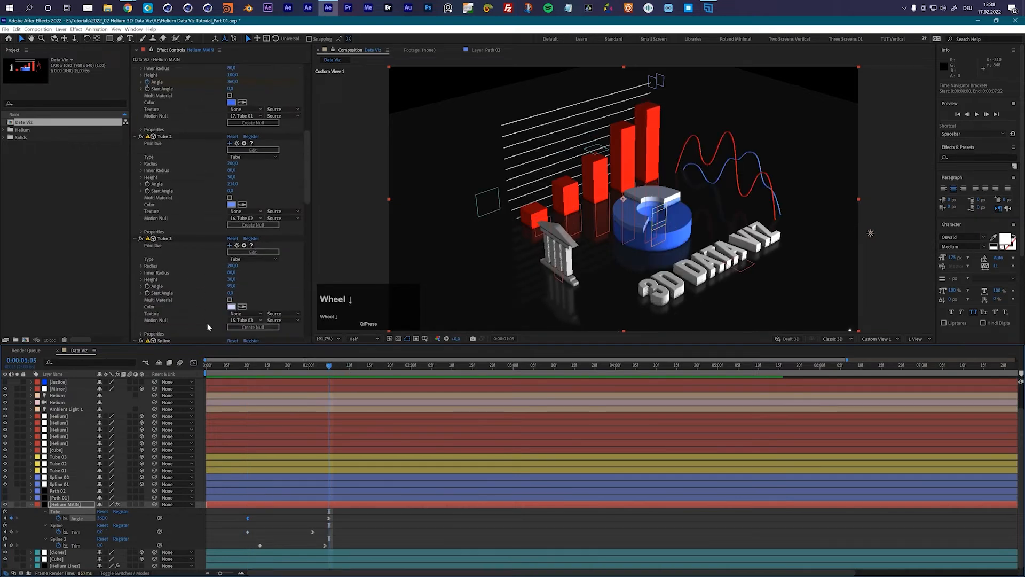
left_click(174, 288)
scroll(192, 288, "down", 3)
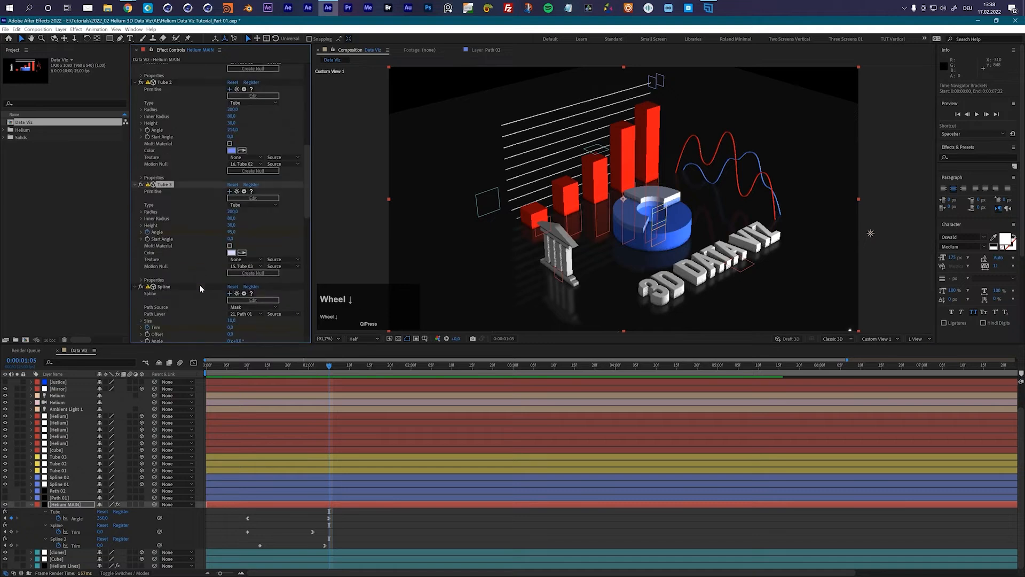
scroll(196, 291, "up", 3)
left_click(148, 184)
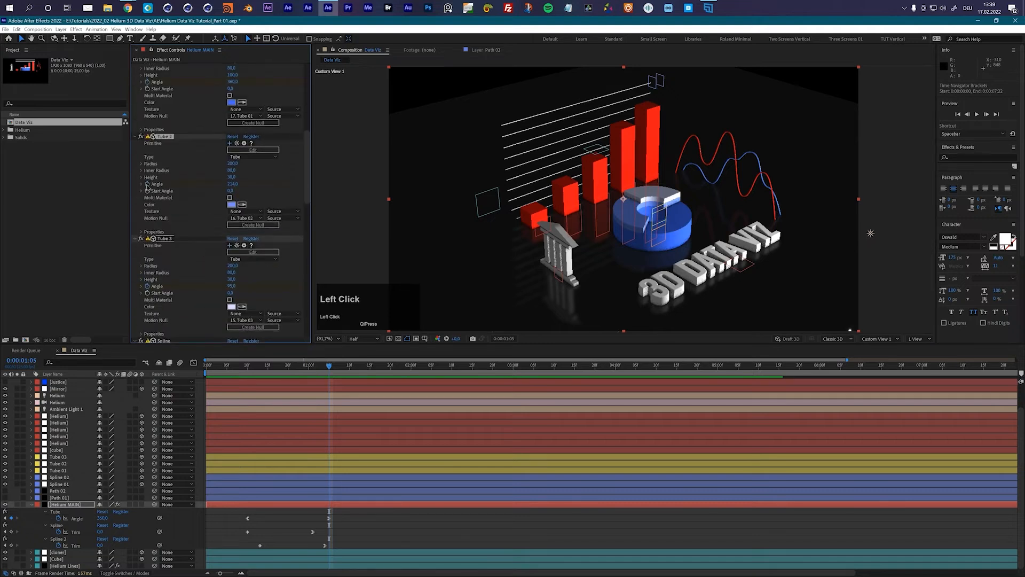
Set the Angle of both Tube 3 and Tube 2 to 0 at 0:00:00:10.
left_click_drag(329, 366, 248, 367)
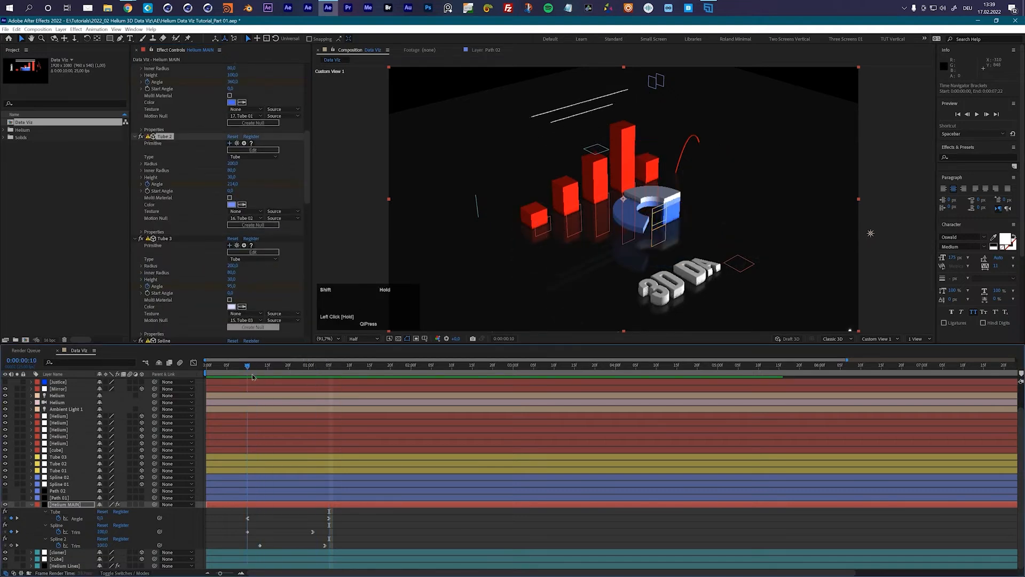
left_click_drag(231, 292, 205, 293)
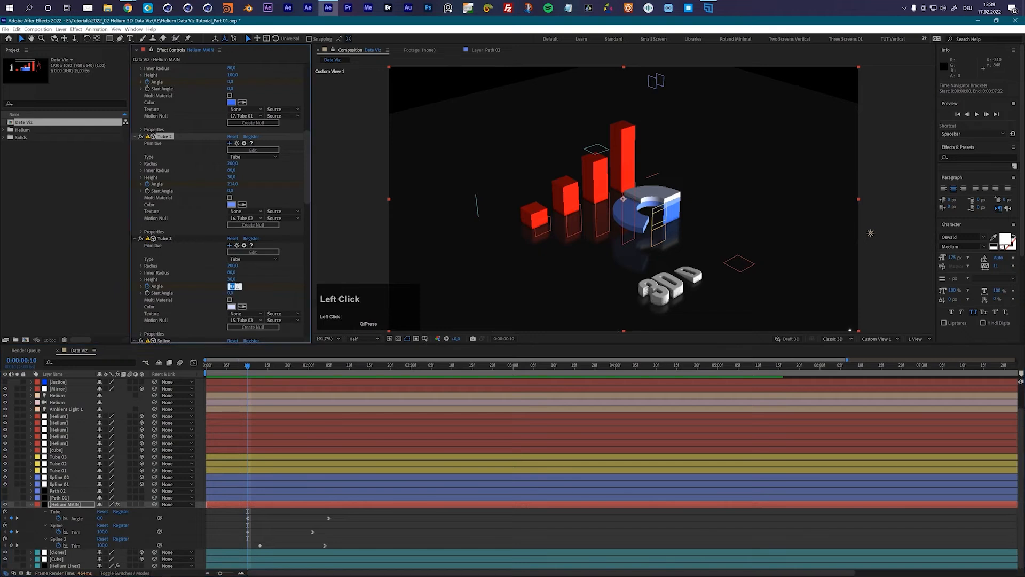
left_click(229, 199)
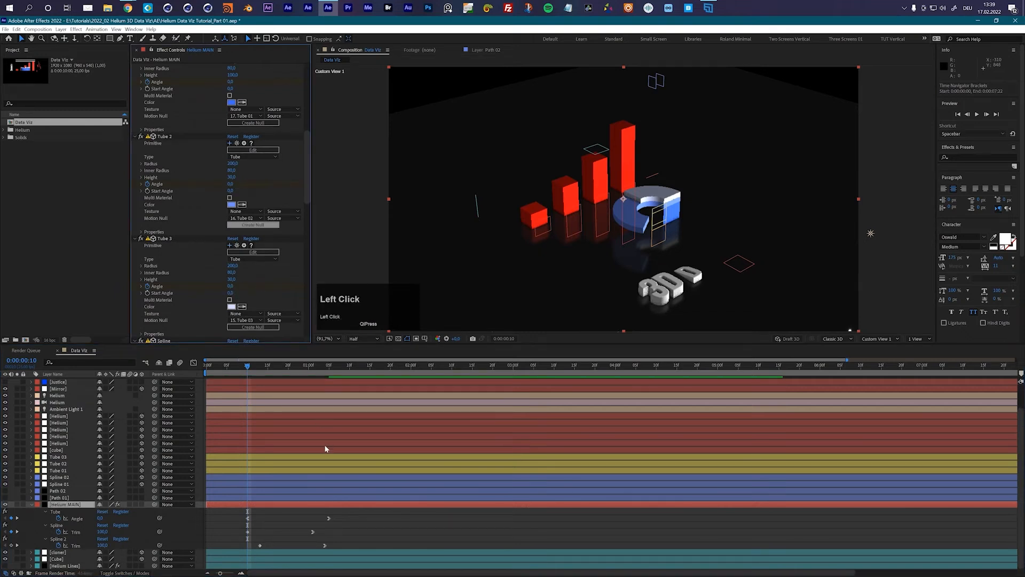
Reveal the Helium MAIN layer's keyframed properties and show Tube 2's Angle curve in the graph editor with a closer time zoom.
left_click(83, 506)
key("u")
key("u")
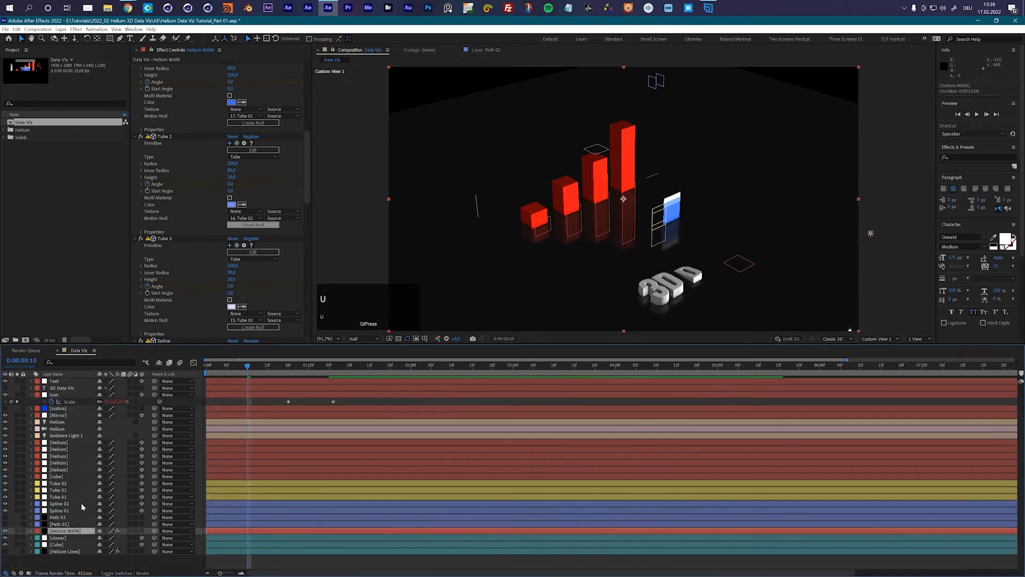
scroll(163, 517, "down", 2)
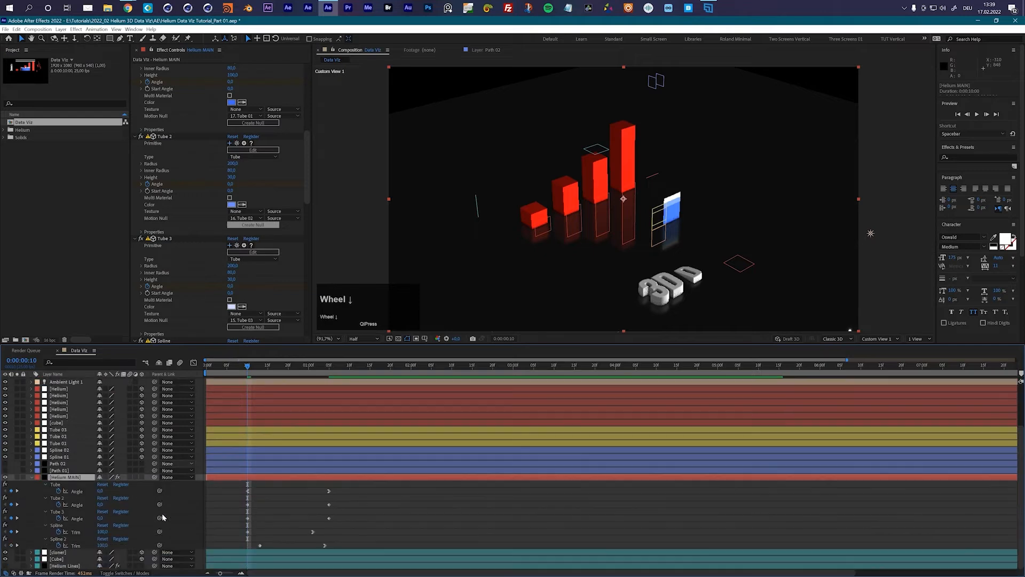
left_click(60, 498)
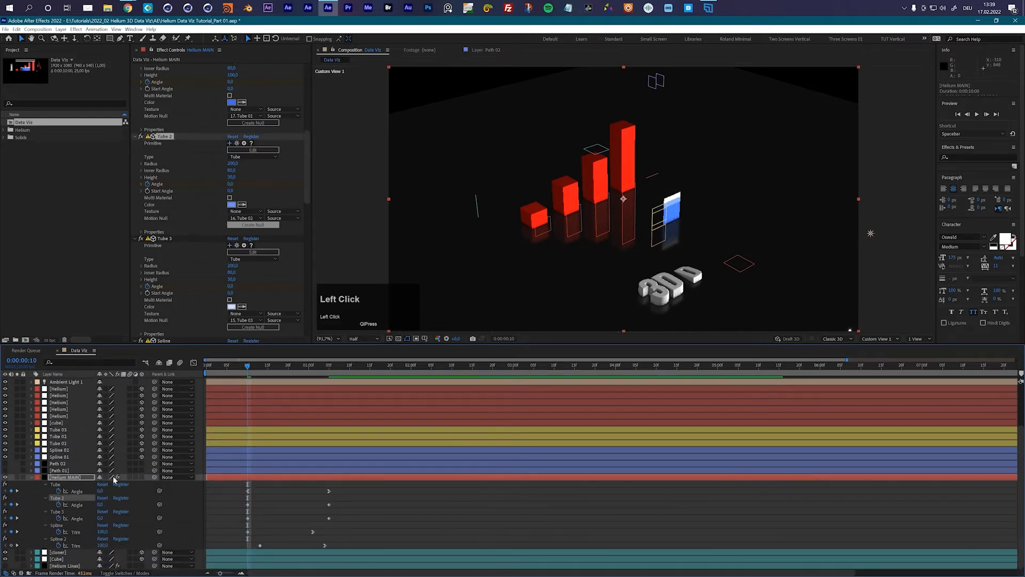
left_click(193, 364)
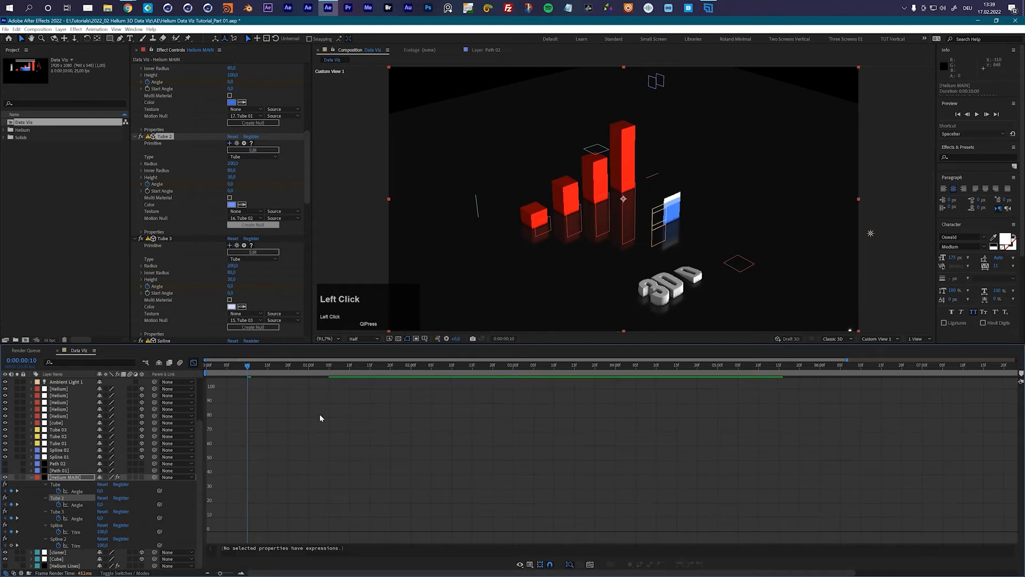
left_click(591, 565)
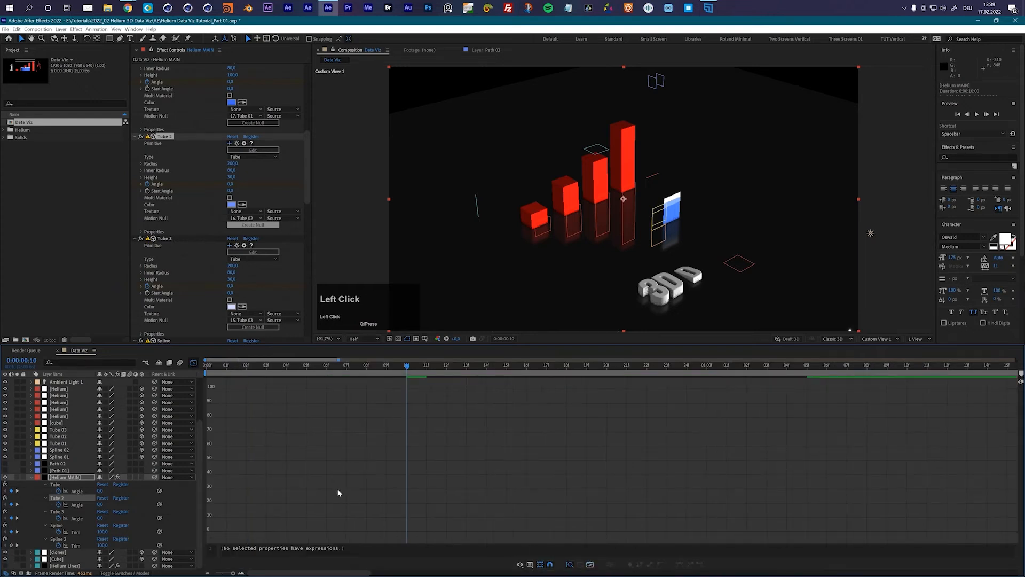
left_click(72, 506)
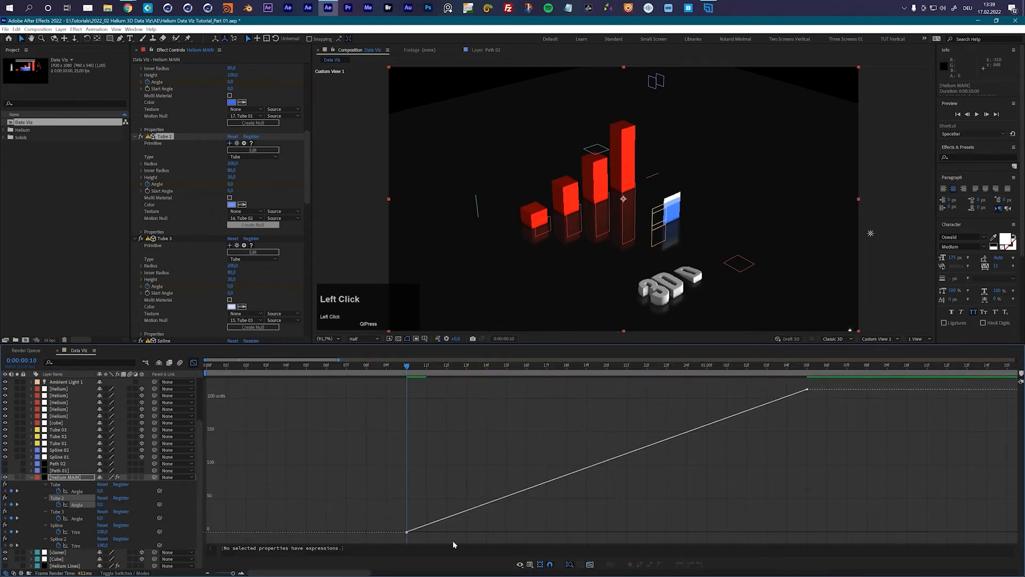
Ease Tube 2's end Angle keyframe in and start keyframe out, and lengthen both influence handles for a steeper S-curve.
scroll(709, 424, "down", 1)
left_click_drag(815, 385, 775, 414)
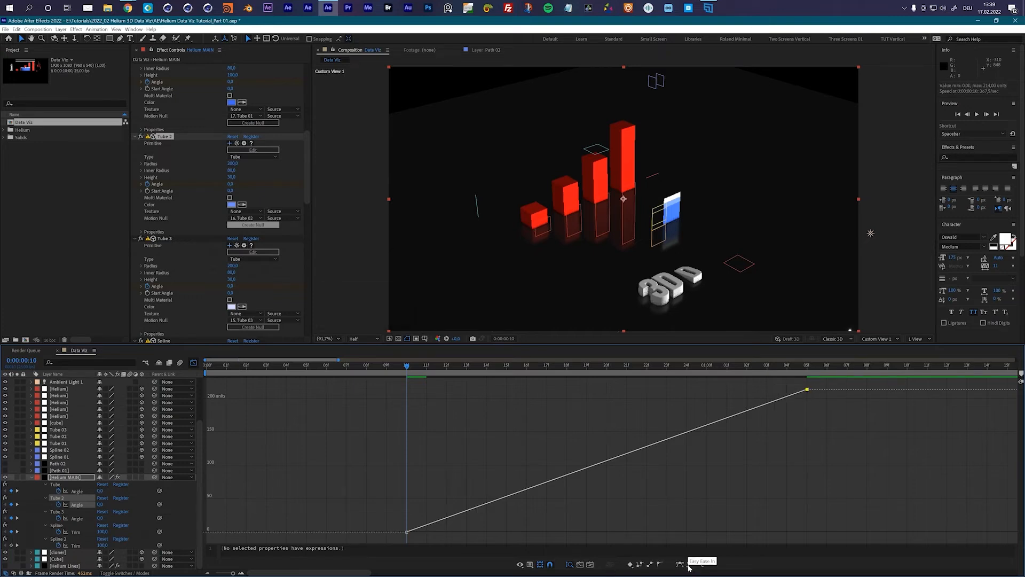
left_click(689, 566)
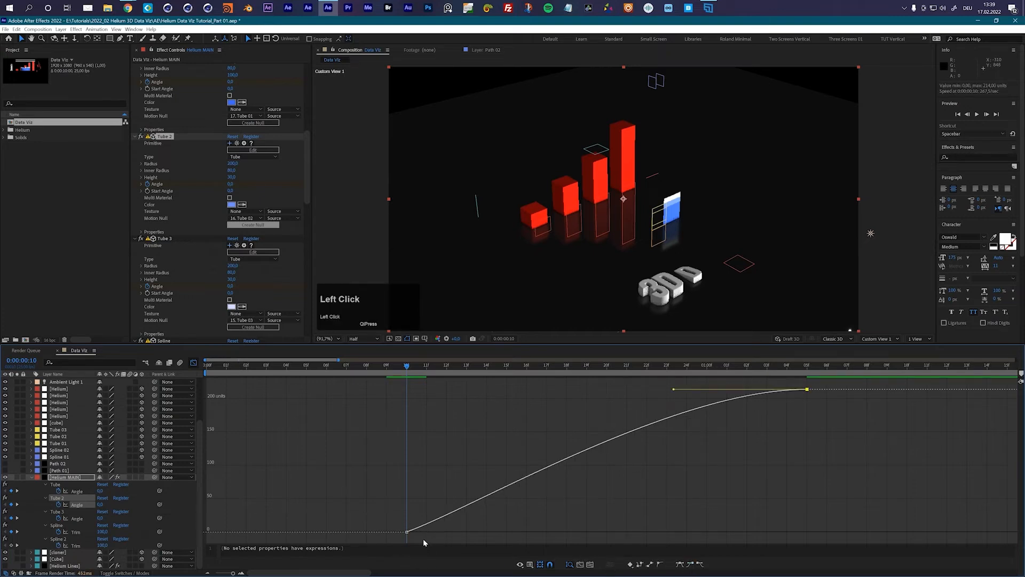
left_click_drag(390, 523, 427, 548)
left_click(700, 564)
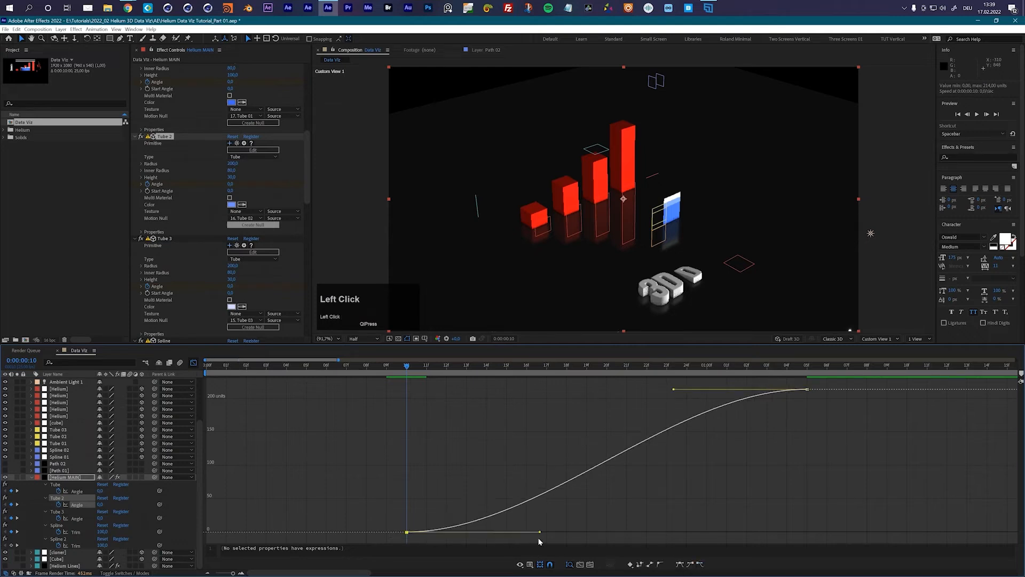
left_click_drag(541, 533, 599, 389)
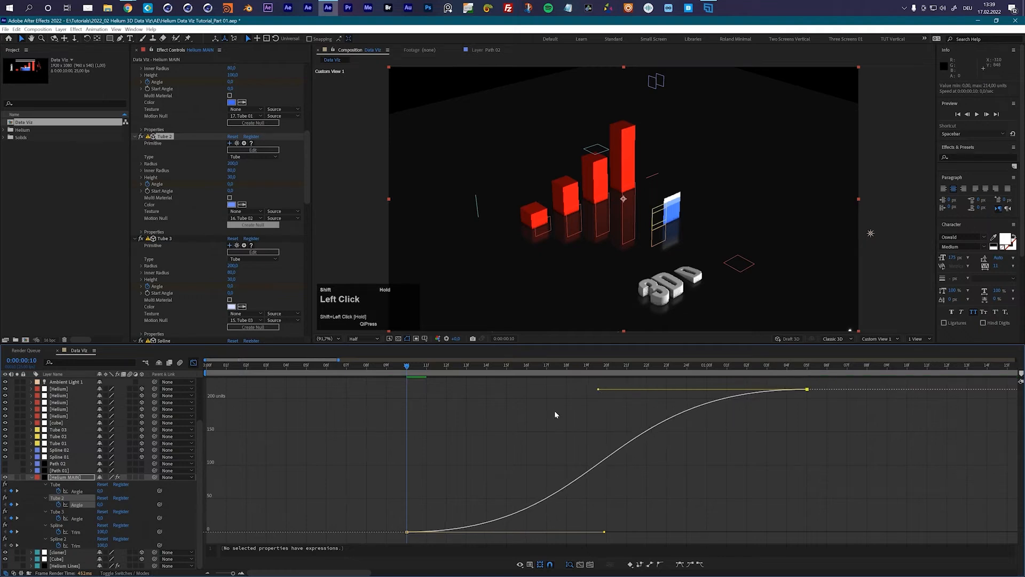
Ease Tube 3's first Angle keyframe out and last one in, and extend both influence handles toward the middle.
left_click(56, 512)
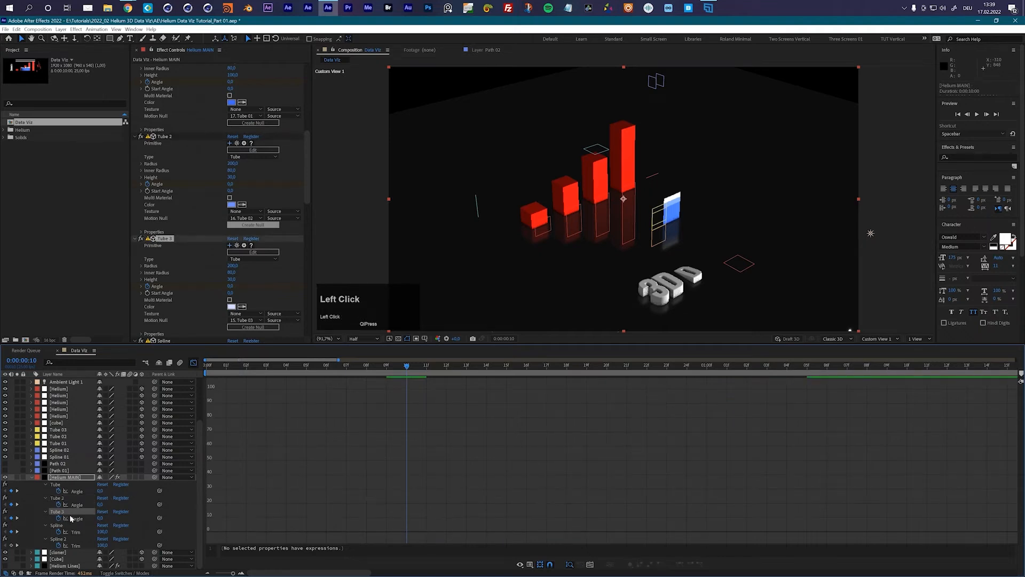
left_click(66, 519)
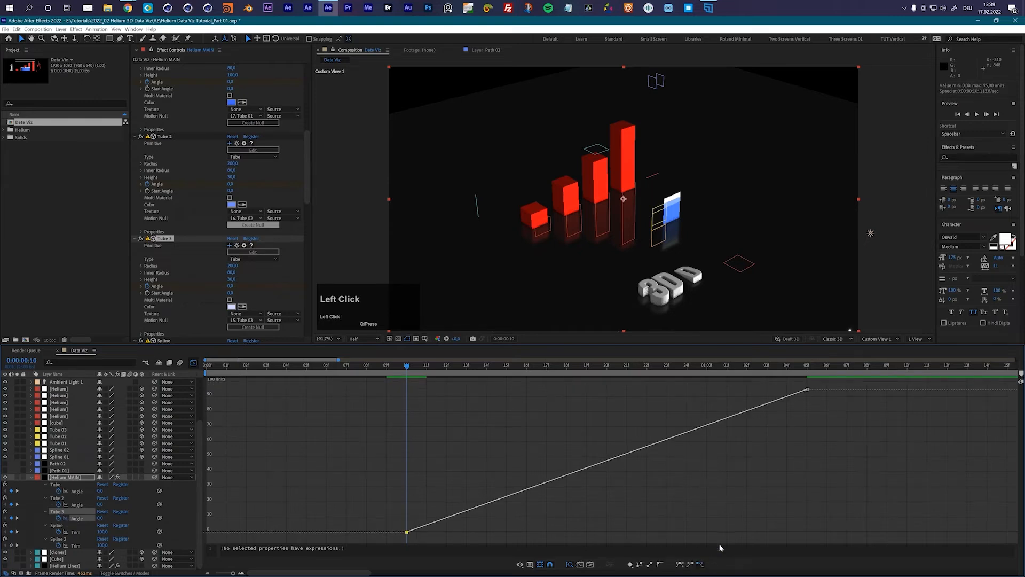
left_click(700, 564)
left_click(804, 393)
left_click(689, 565)
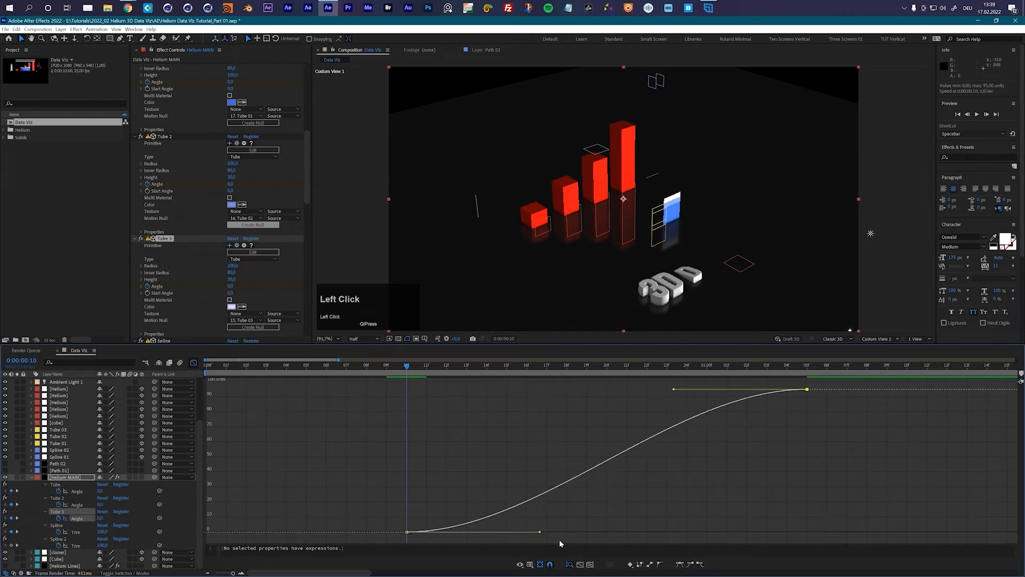
left_click_drag(551, 534, 621, 532)
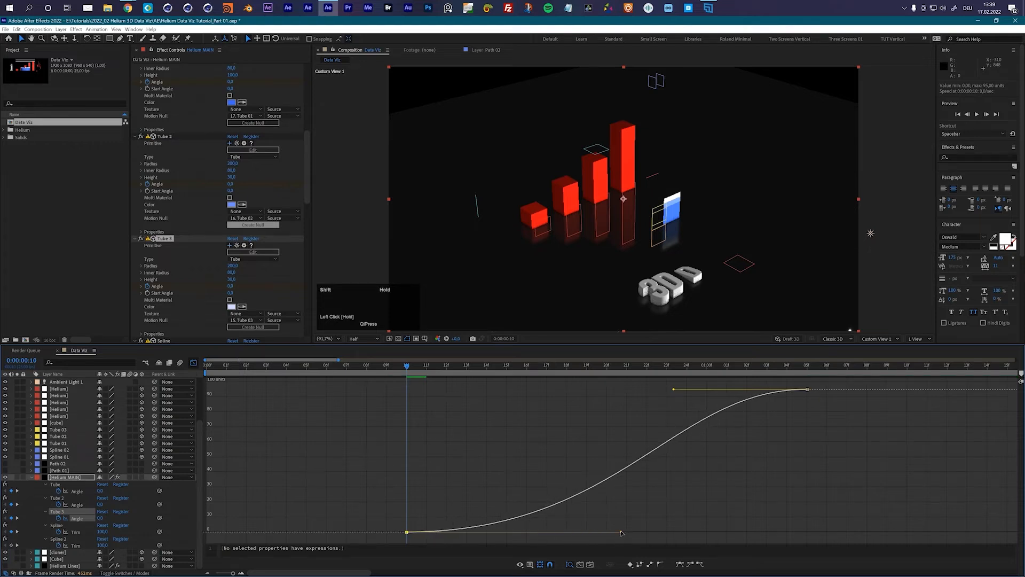
left_click_drag(673, 390, 591, 391)
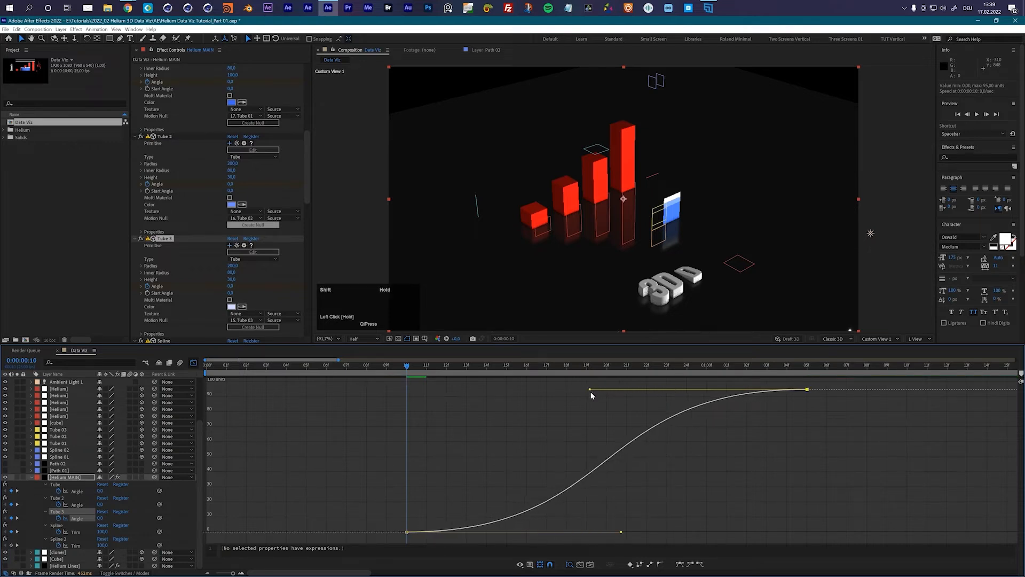
Return to the layer bar view and offset the Angle keyframe pairs so Tube 2 starts at 0:00:00:20 and Tube 3 at 0:00:01:04.
left_click(66, 520)
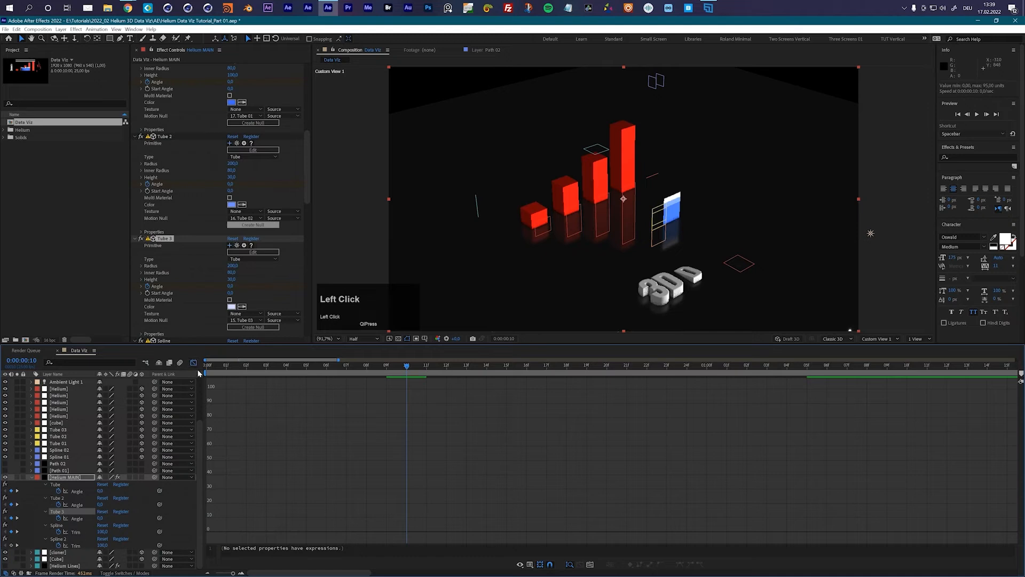
key("shift+F3")
scroll(326, 511, "down", 3, "alt")
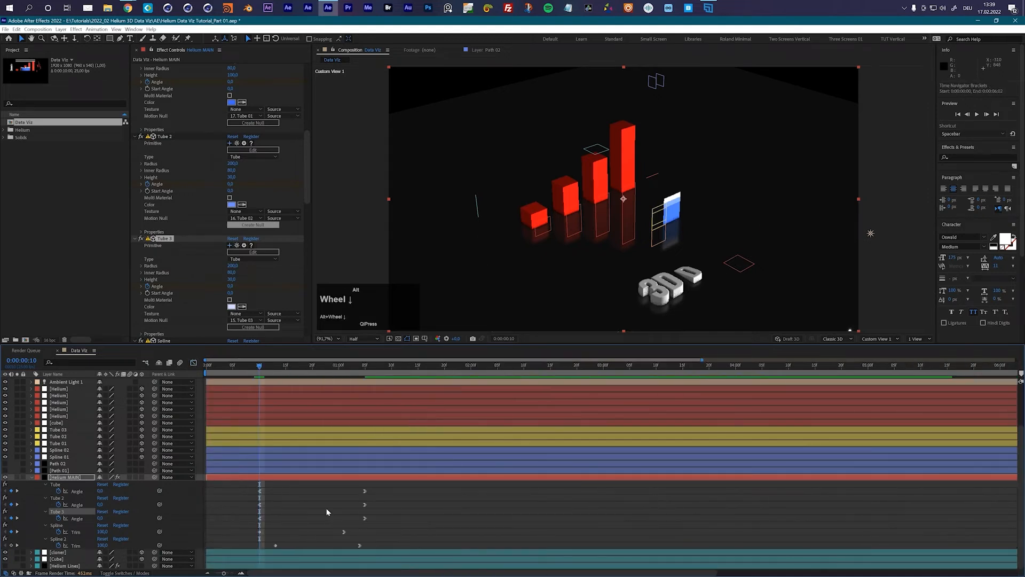
left_click_drag(386, 501, 312, 507)
left_click_drag(447, 514, 361, 523)
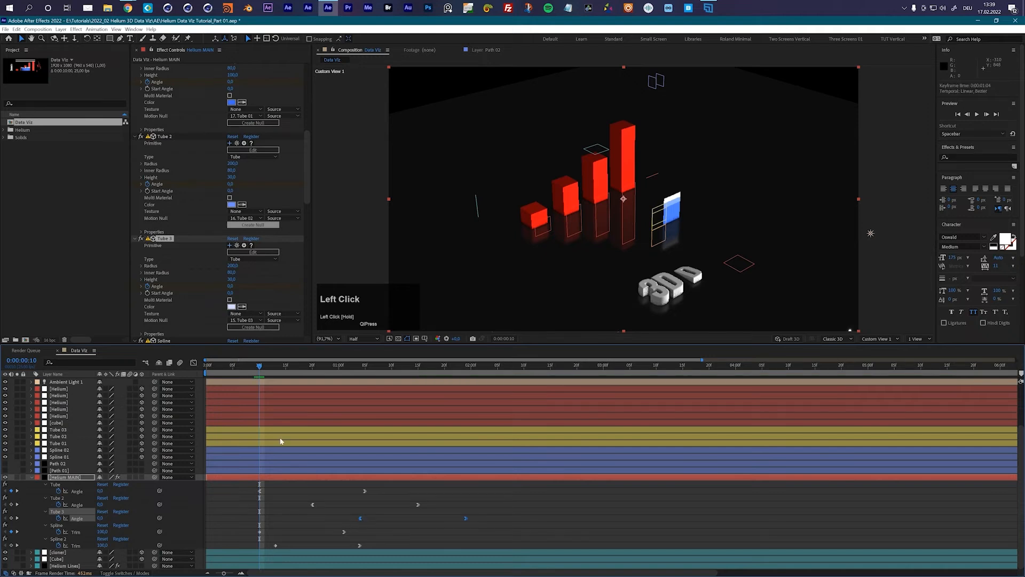
Preview the staggered tubes and tighten the offsets so Tube 2's Angle keyframes start at 0:00:00:15 and Tube 3's at 0:00:00:20.
left_click(241, 366)
key("space")
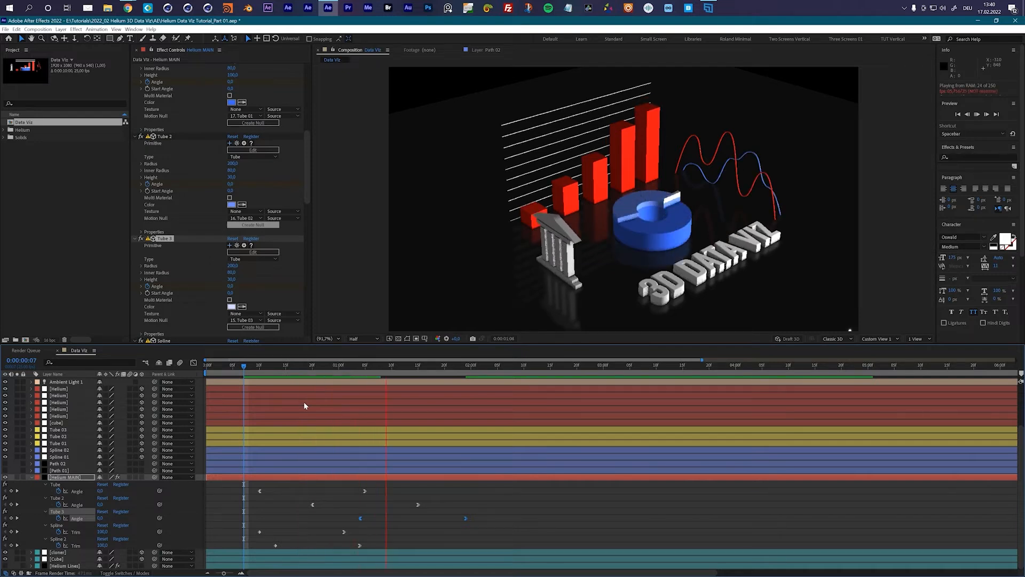
key("space")
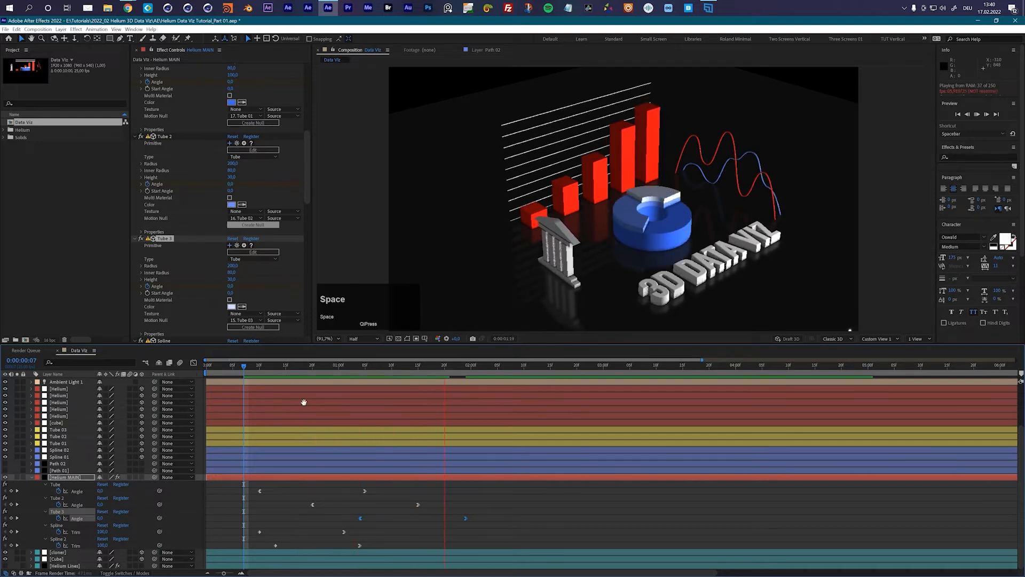
left_click_drag(491, 503, 285, 504)
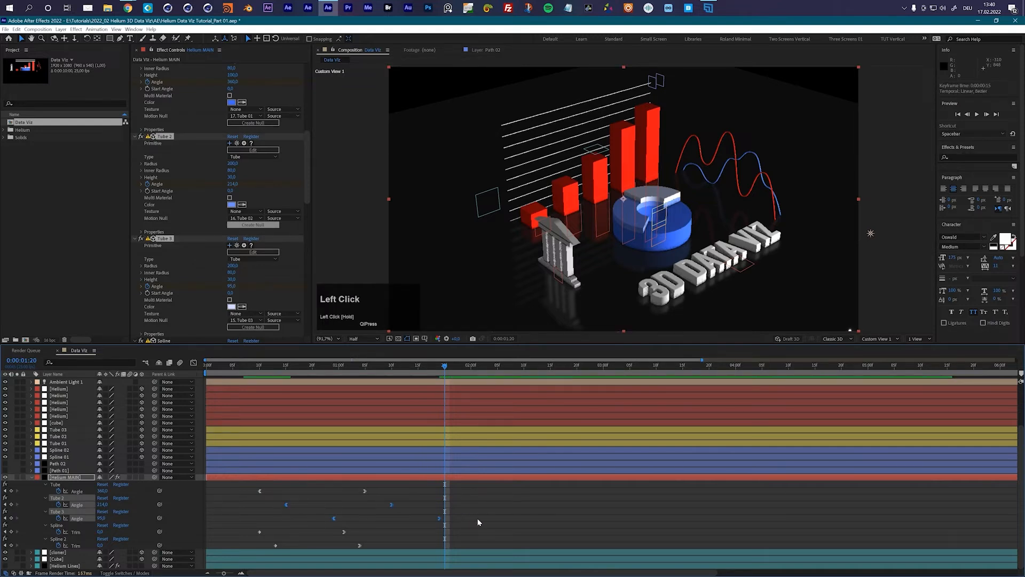
left_click_drag(484, 512, 314, 521)
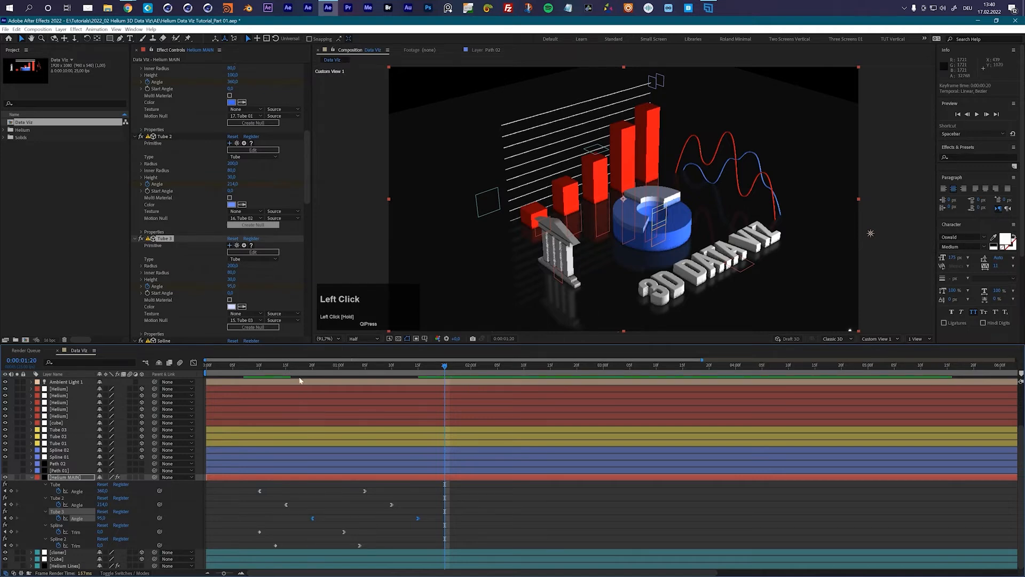
Keyframe the Tube 01 layer's Scale at 100% at 0:00:00:10 and at 0% one frame earlier.
left_click(259, 366)
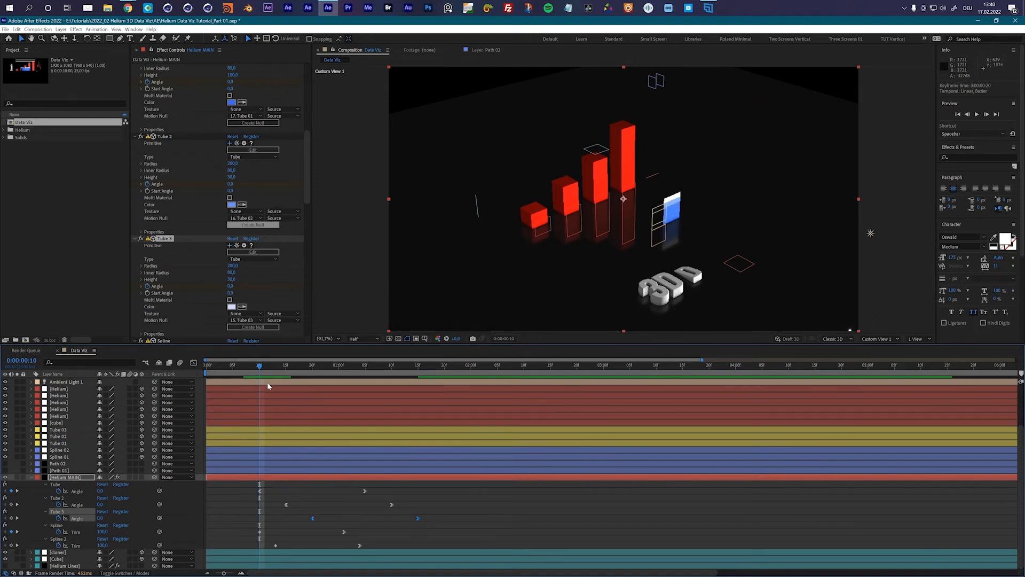
left_click(240, 444)
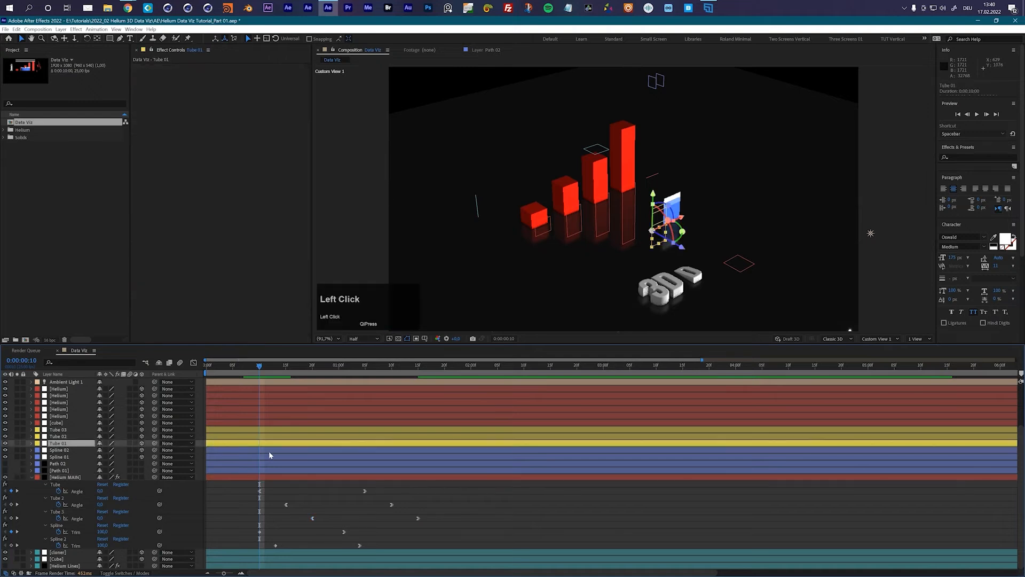
key("s")
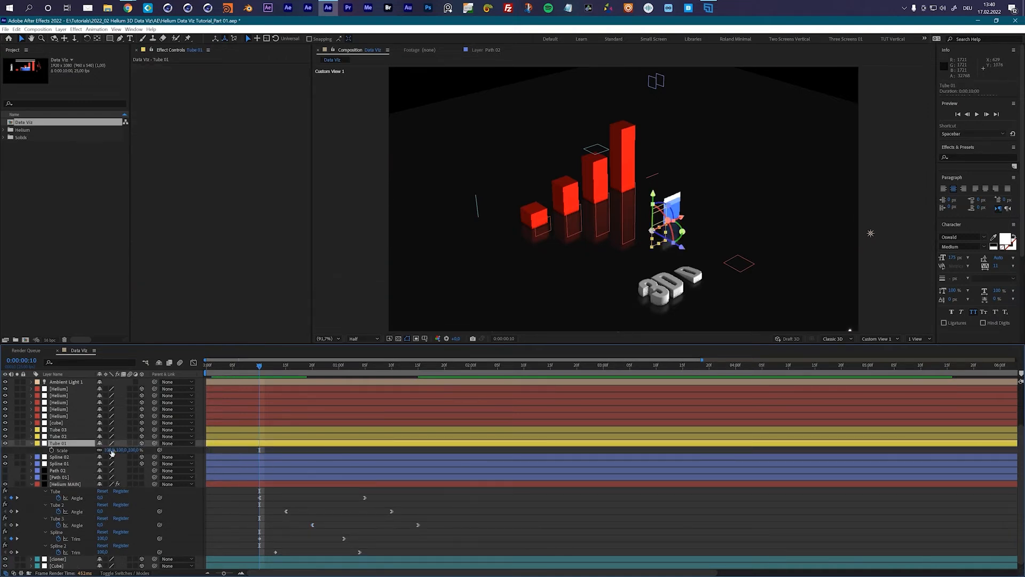
left_click(52, 450)
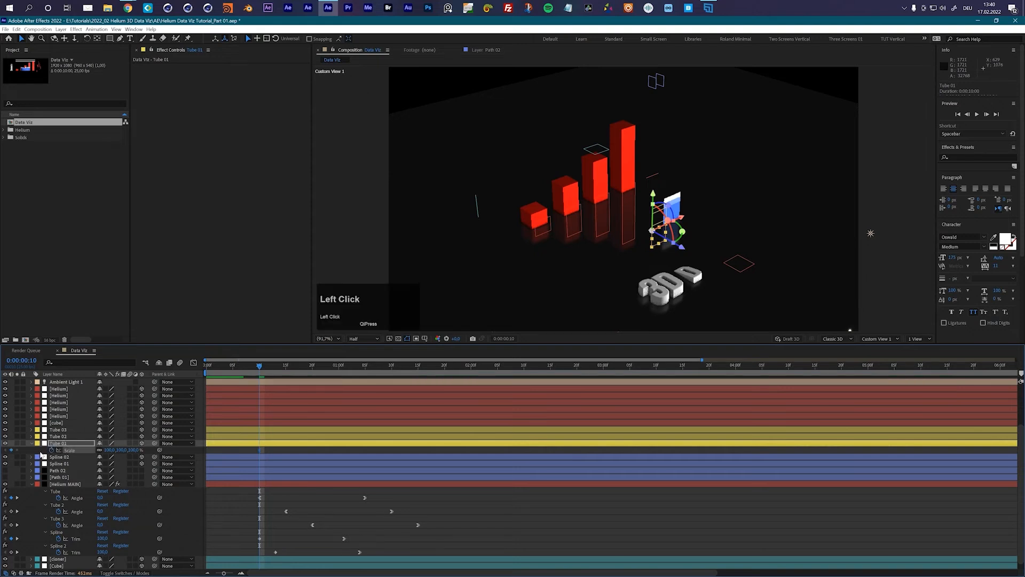
key("Page_Up")
left_click(107, 451)
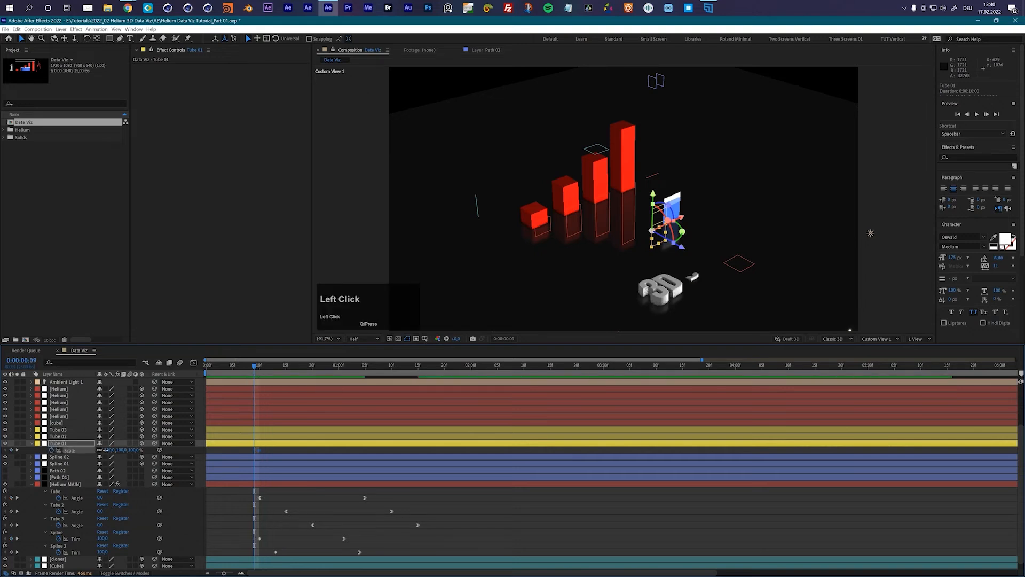
type("0")
key("Return")
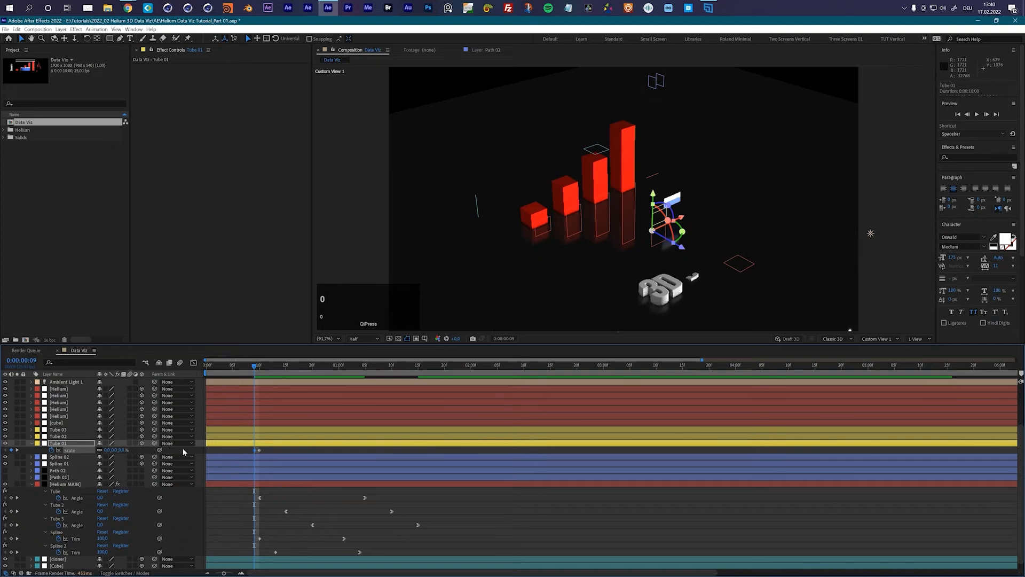
Keyframe the Tube 02 layer's Scale at 100% at 0:00:00:15 and at 0% at 0:00:00:14.
left_click_drag(255, 366, 287, 368)
left_click(279, 437)
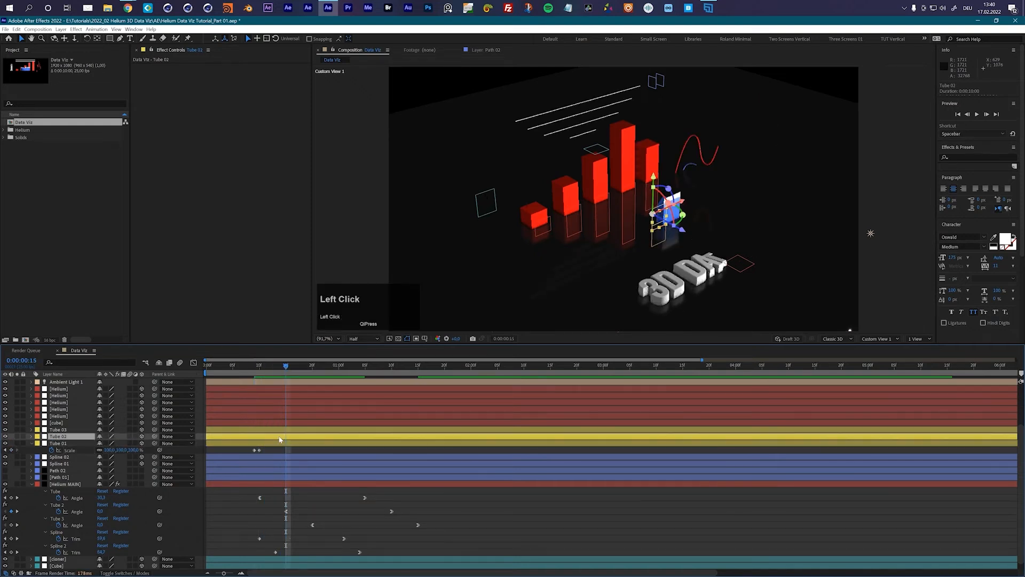
key("s")
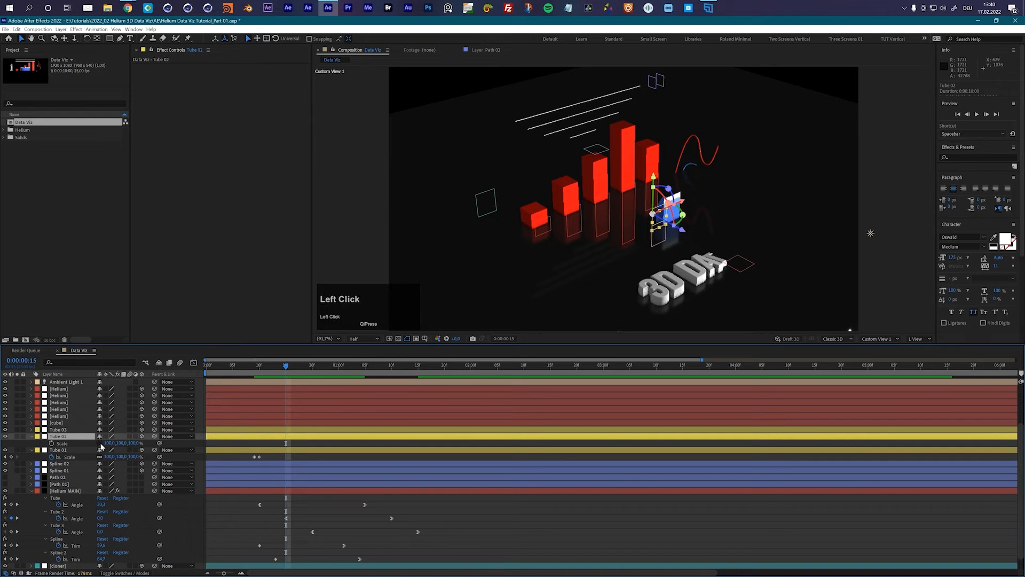
left_click(52, 444)
key("Page_Up")
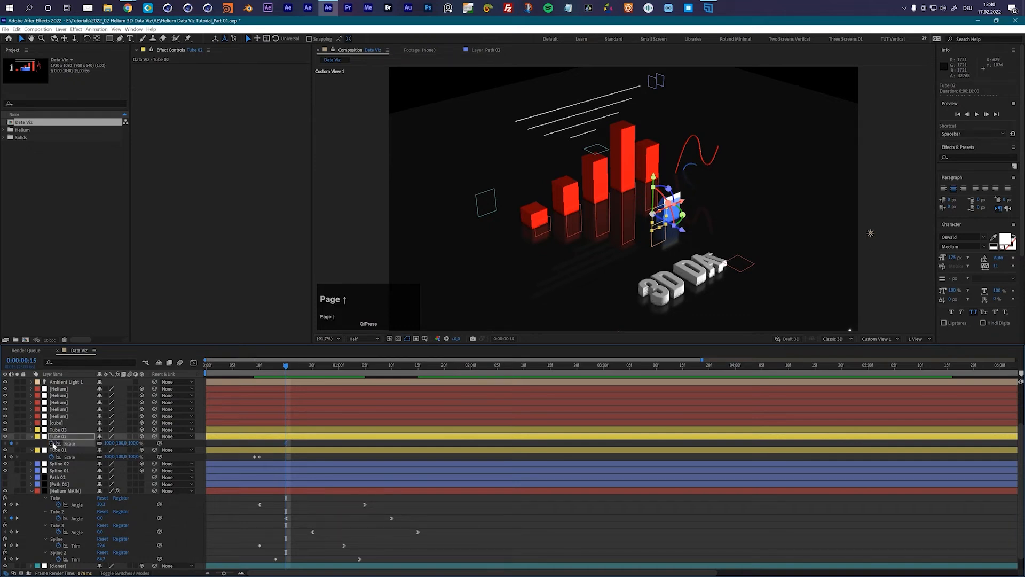
left_click(112, 442)
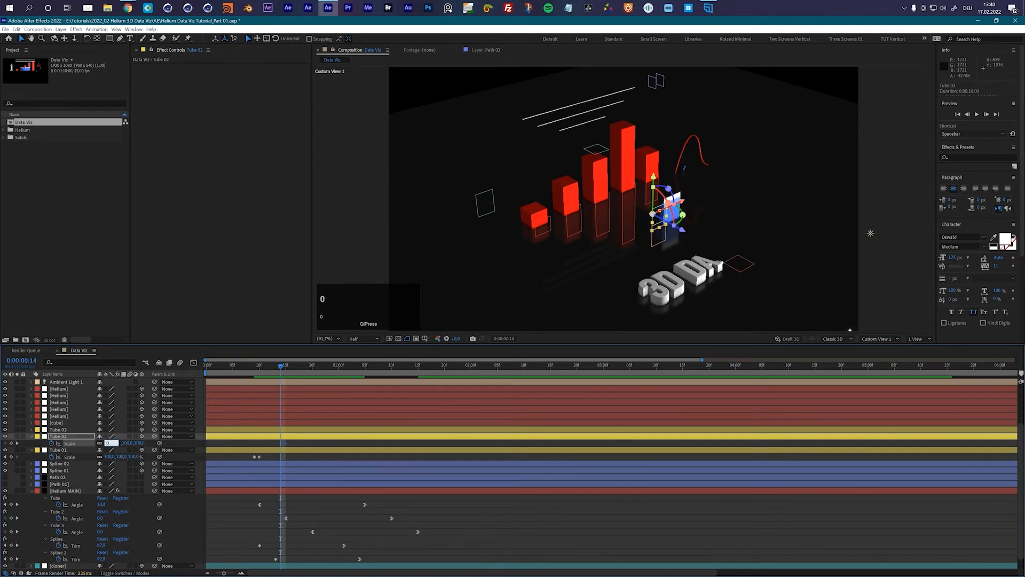
type("0")
key("Return")
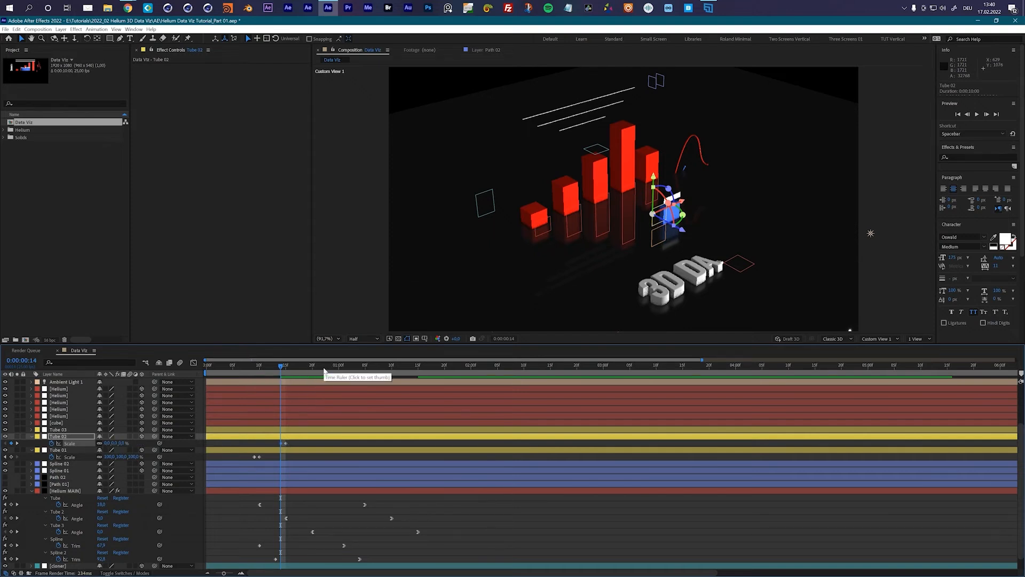
Keyframe the Tube 03 layer's Scale at 100% at 0:00:00:20 and at 0% at 0:00:00:19.
key("k")
key("k")
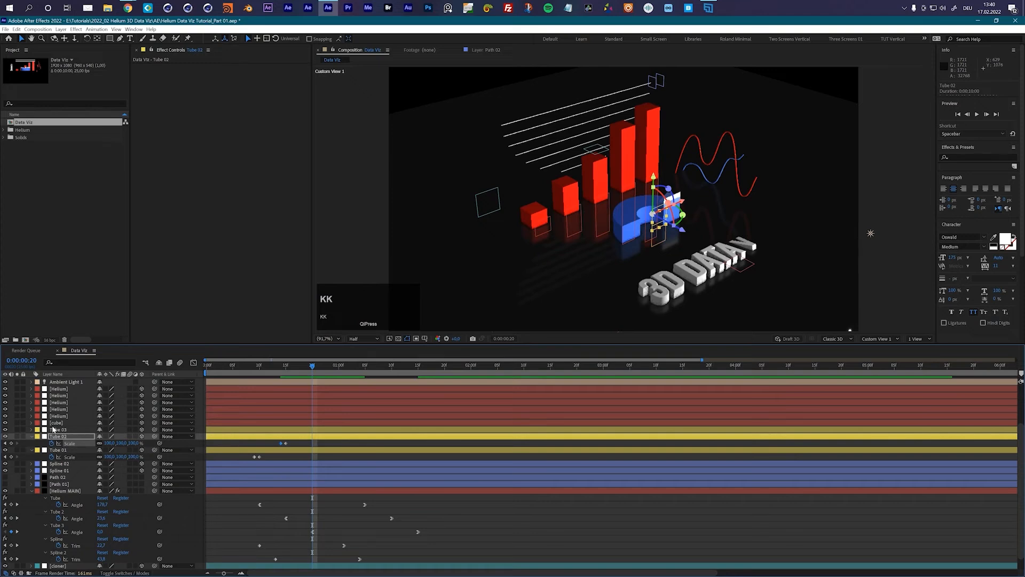
left_click(54, 429)
key("s")
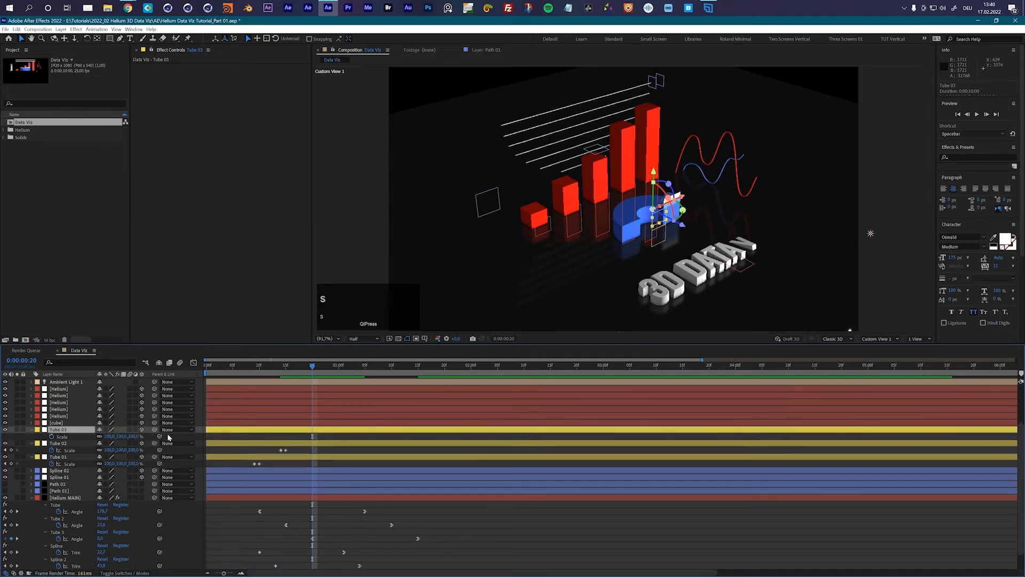
left_click(52, 437)
key("Page_Up")
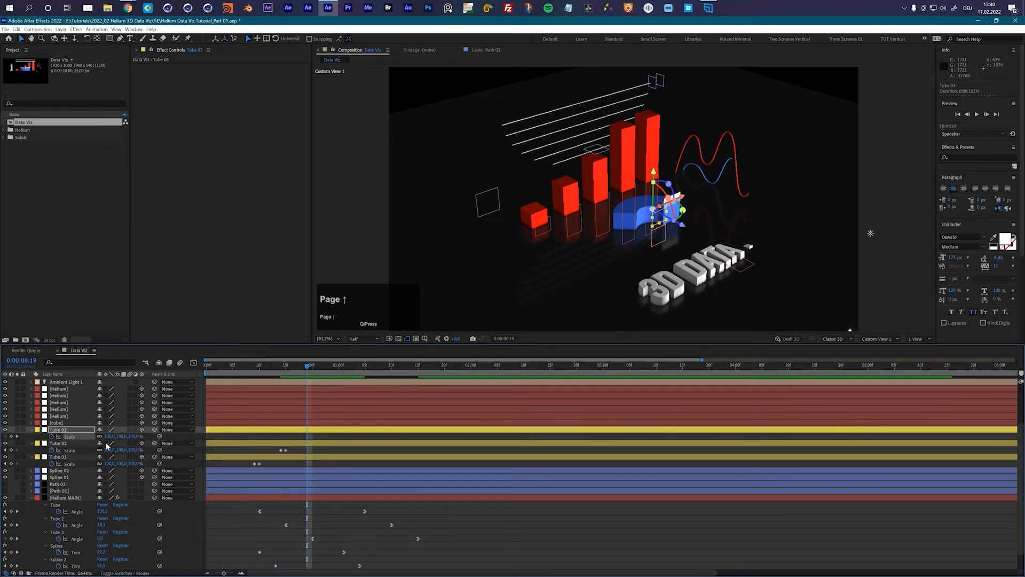
left_click(108, 436)
type("0")
Preview the full animation from the start to check the staggered appearance of the tubes.
left_click(228, 365)
key("space")
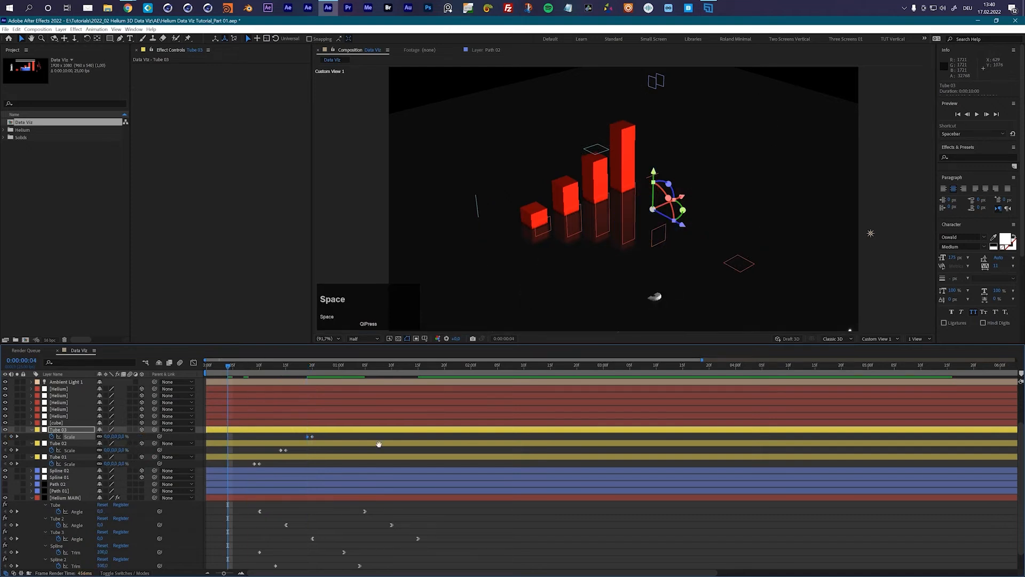
left_click(216, 368)
key("space")
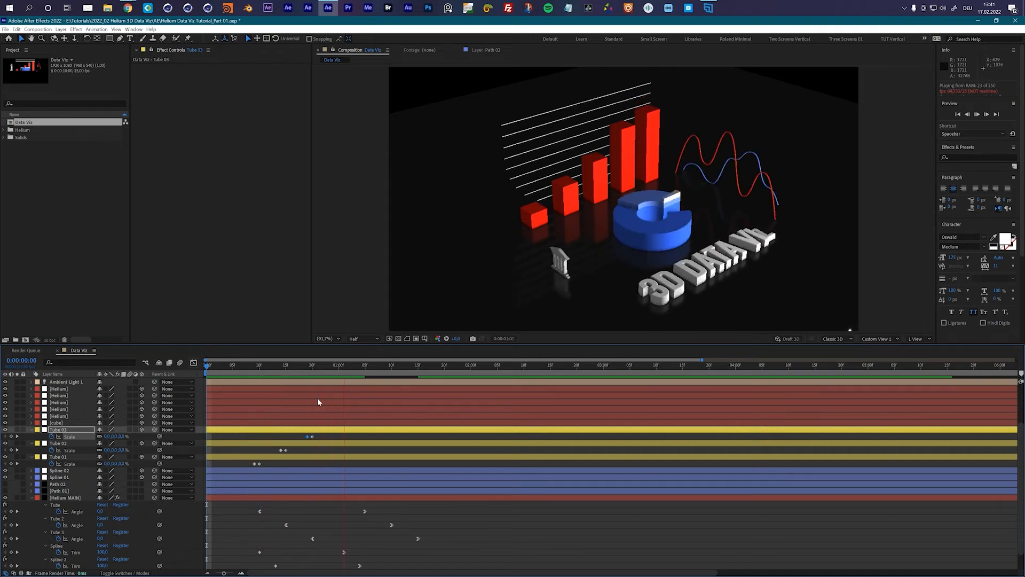
key("space")
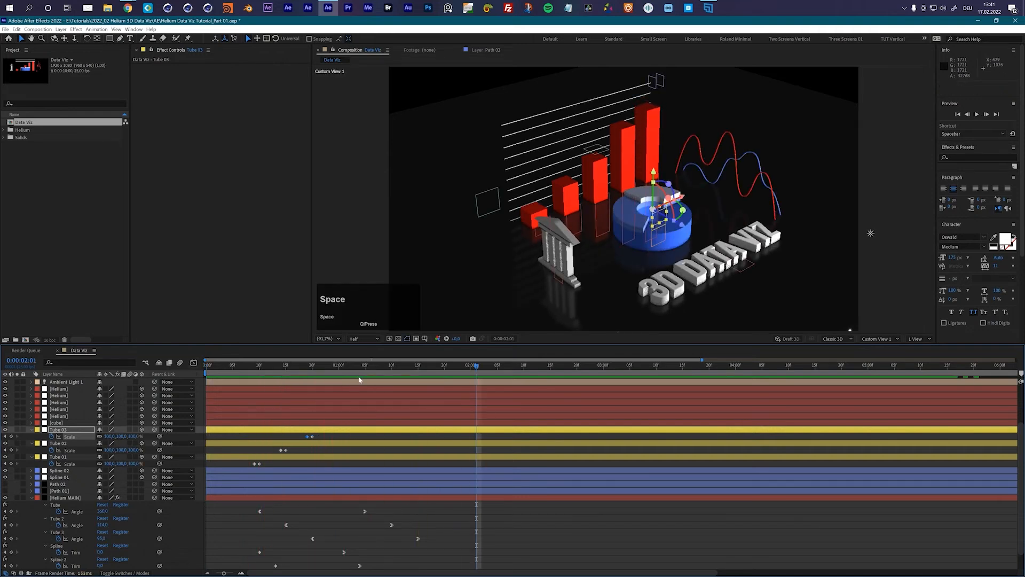
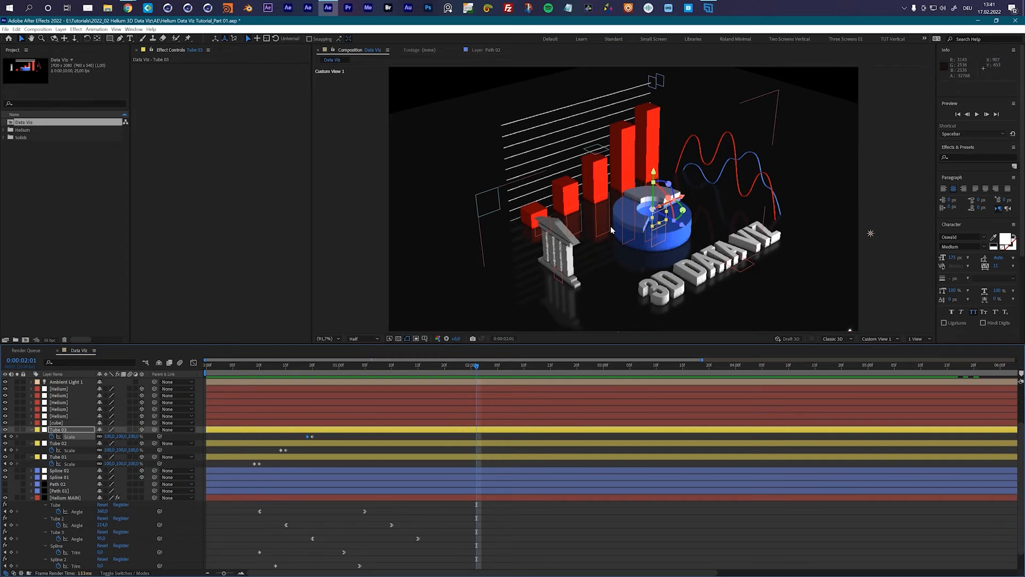
Reframe the scene in Custom View 1 from a slightly higher angle, using the Title/Action Safe guides for composition.
key("c")
left_click_drag(871, 233, 869, 252)
key("c")
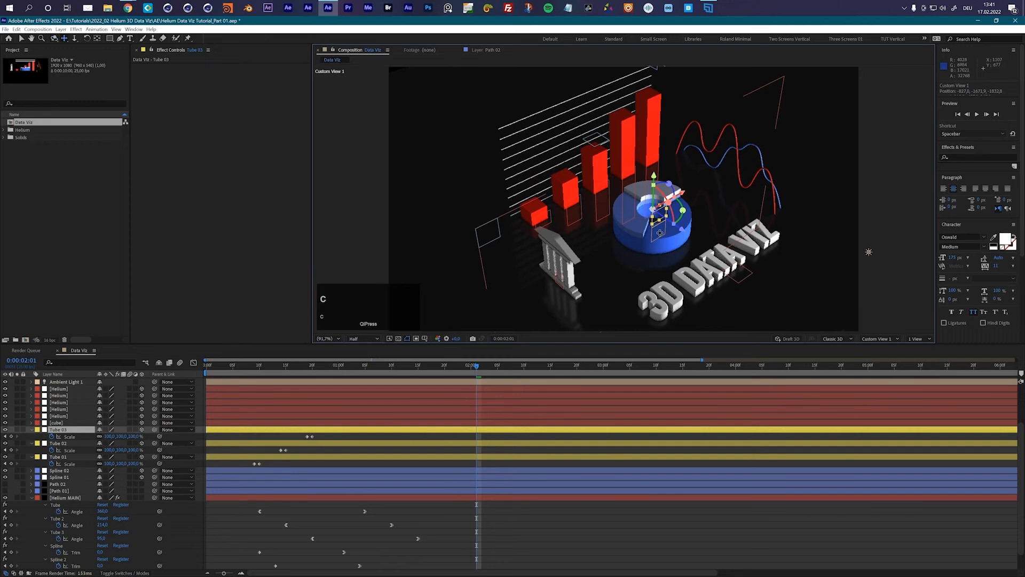
scroll(755, 226, "down", 2)
left_click(755, 227)
left_click_drag(652, 227, 386, 332)
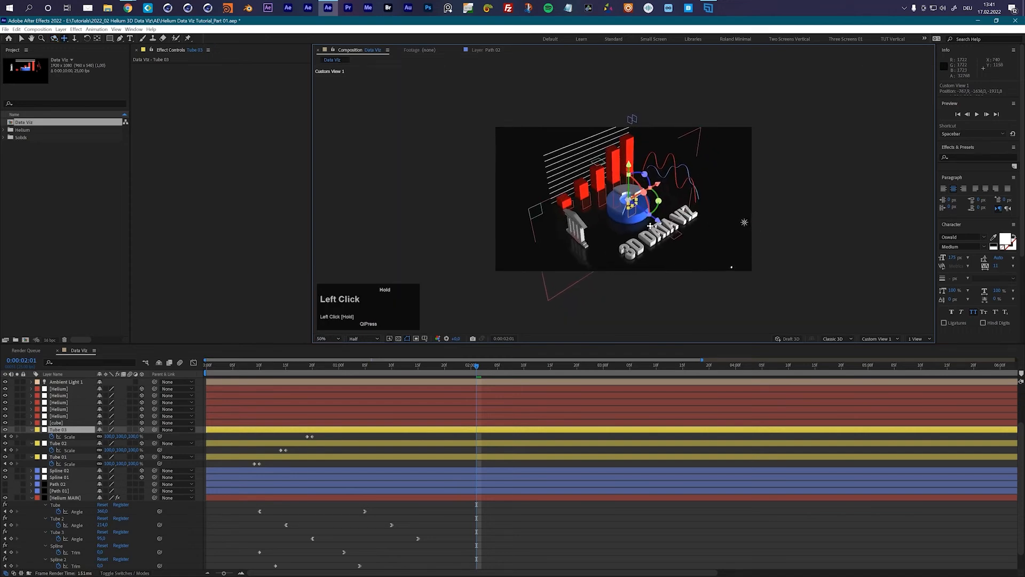
left_click(426, 339)
left_click(448, 345)
left_click_drag(637, 222, 631, 213)
key("c")
key("c")
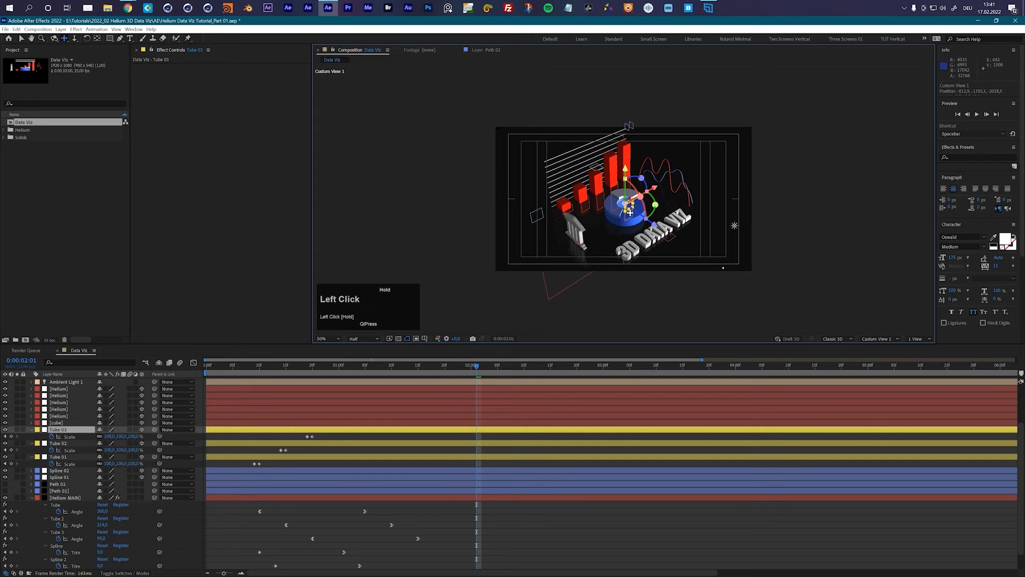
scroll(629, 211, "up", 2)
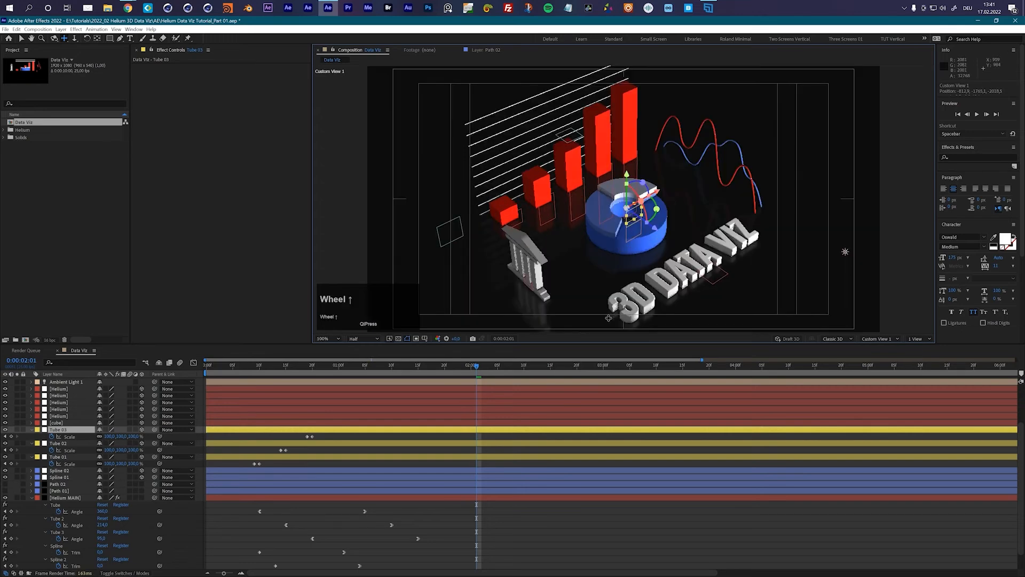
Set the preview resolution to Full and inspect where the pie-chart tubes meet in a close-up Front view.
left_click(367, 338)
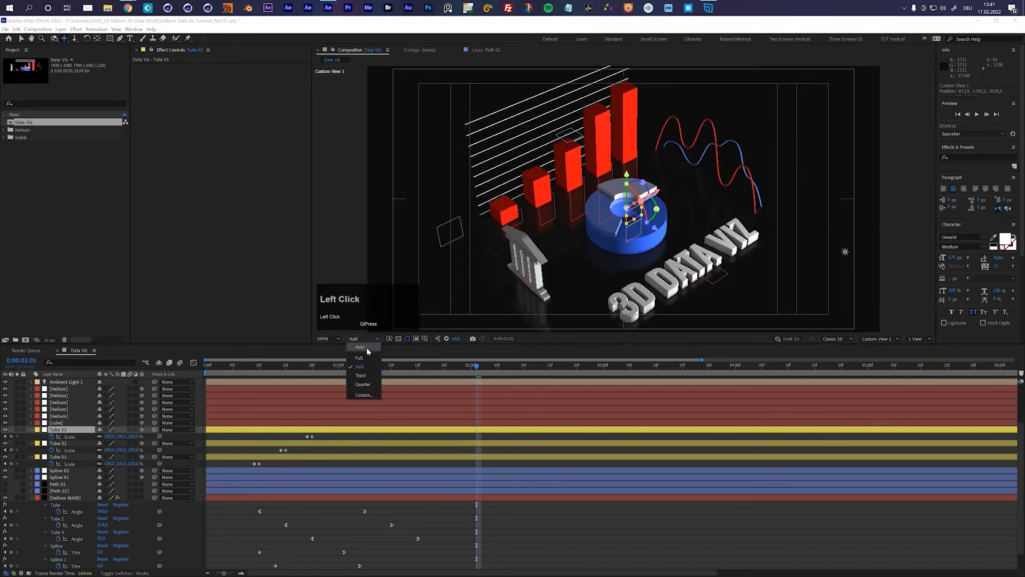
left_click(359, 358)
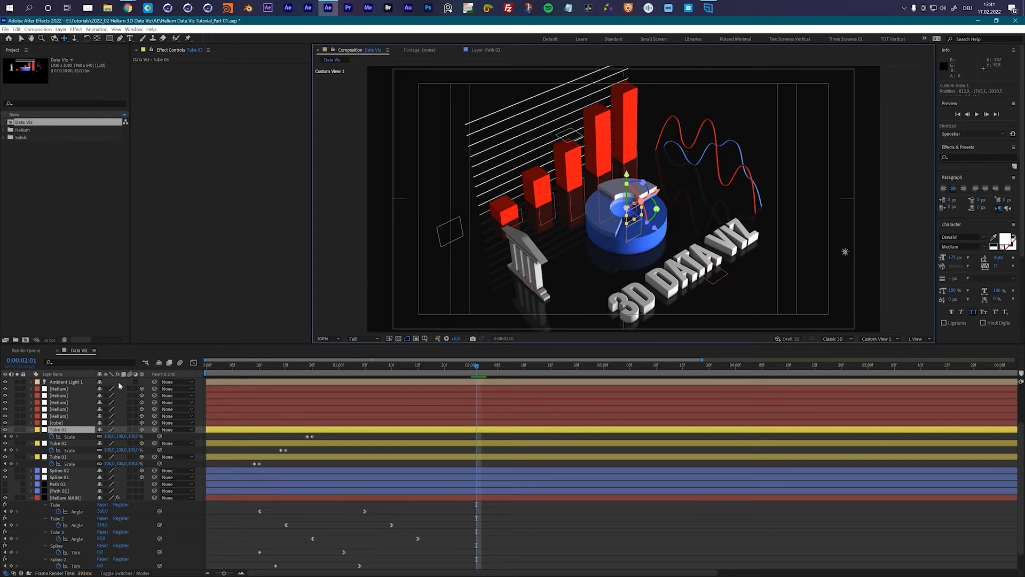
left_click(915, 339)
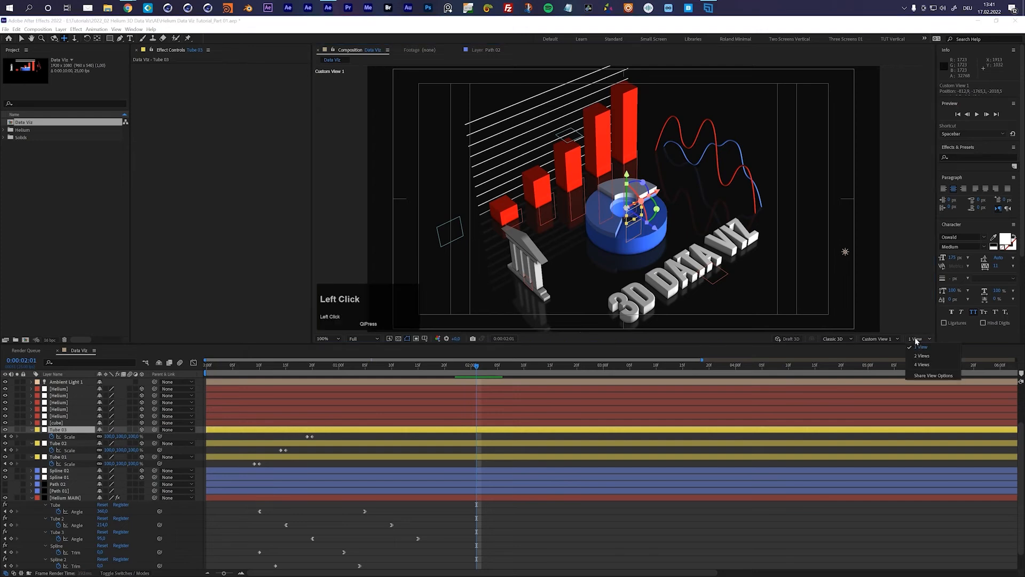
left_click(879, 338)
left_click(884, 379)
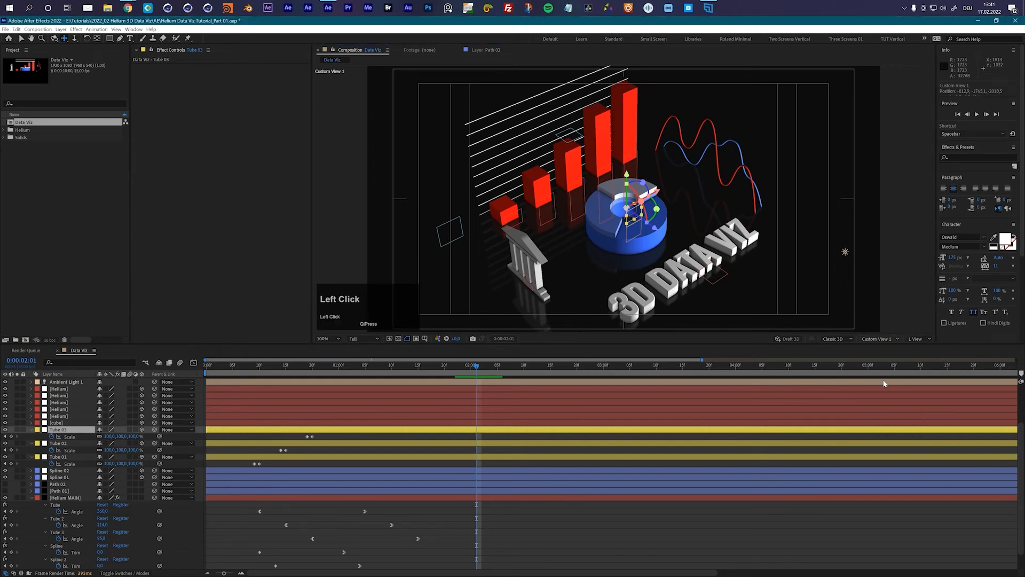
scroll(613, 187, "up", 4)
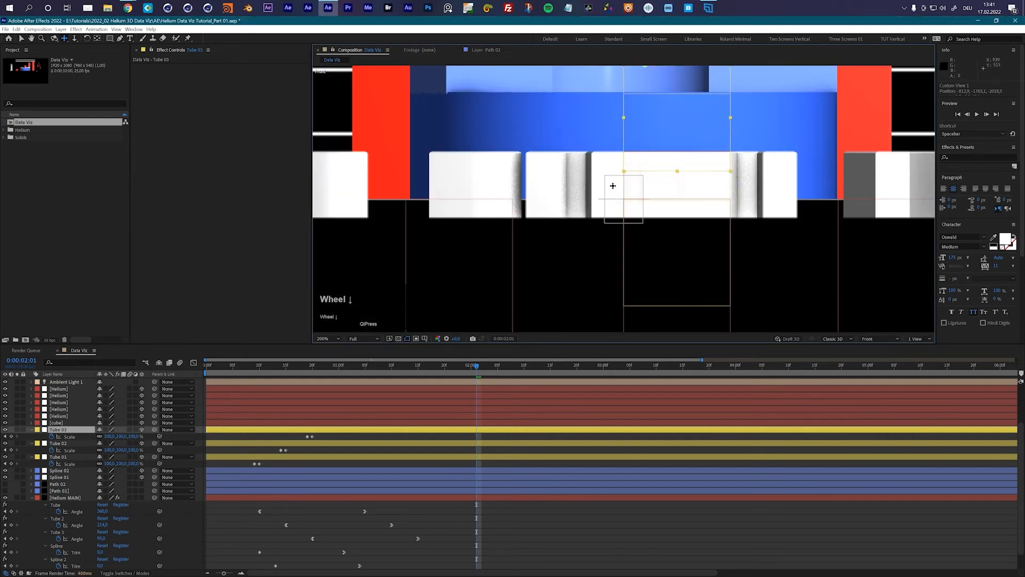
scroll(533, 146, "down", 2)
scroll(521, 147, "up", 2)
Reveal the Position of the Tube 01 and Tube 02 layers, try 450 for Tube 02's Y Position and settle on 440.
left_click(63, 457)
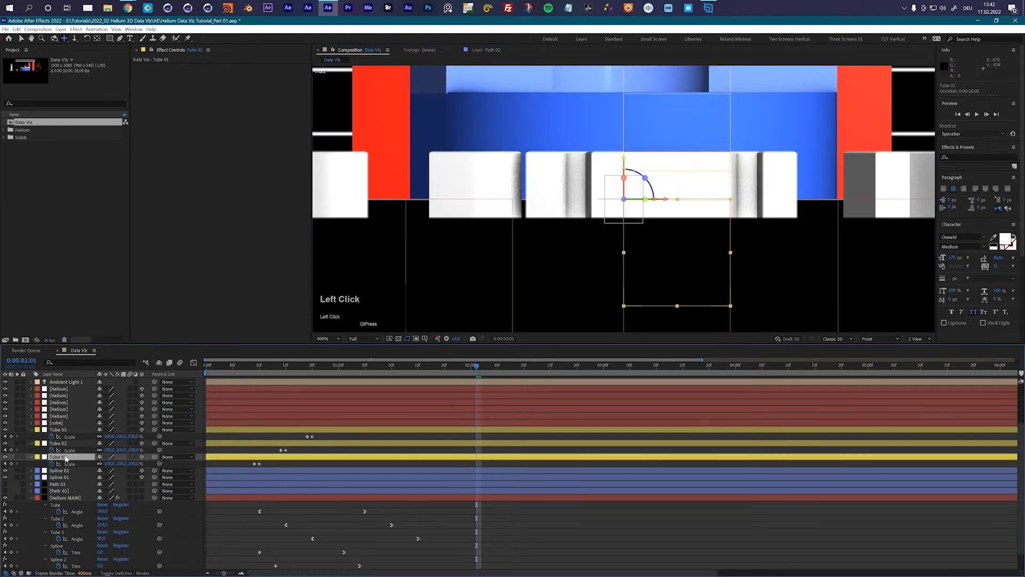
left_click(65, 444)
key("p")
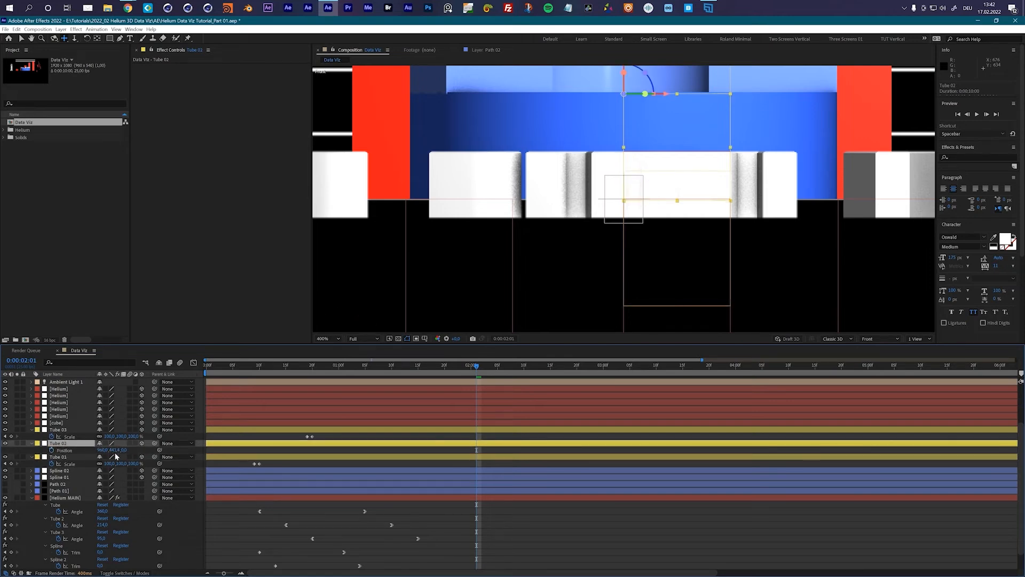
left_click(66, 458)
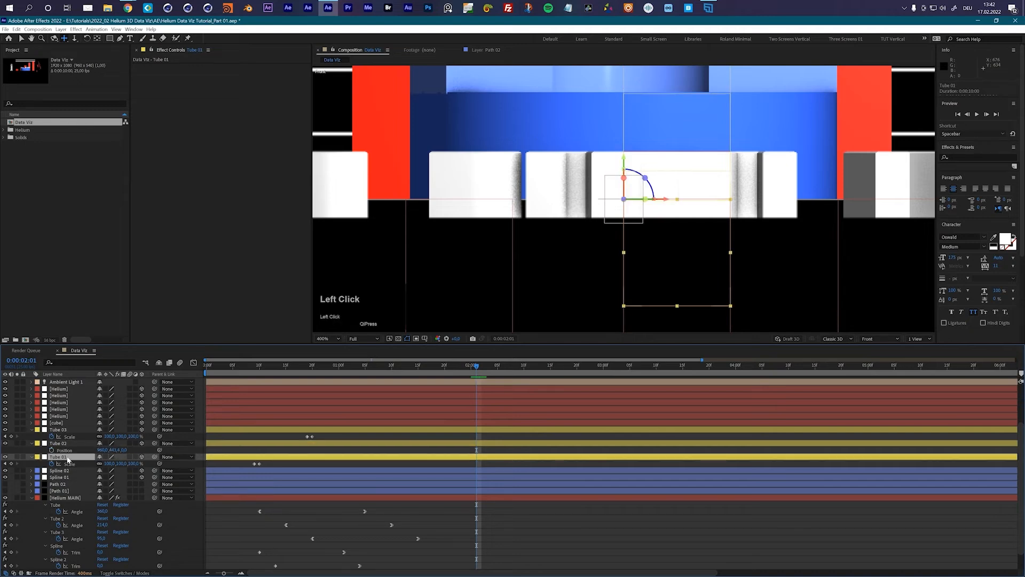
key("p")
left_click(115, 450)
type("450")
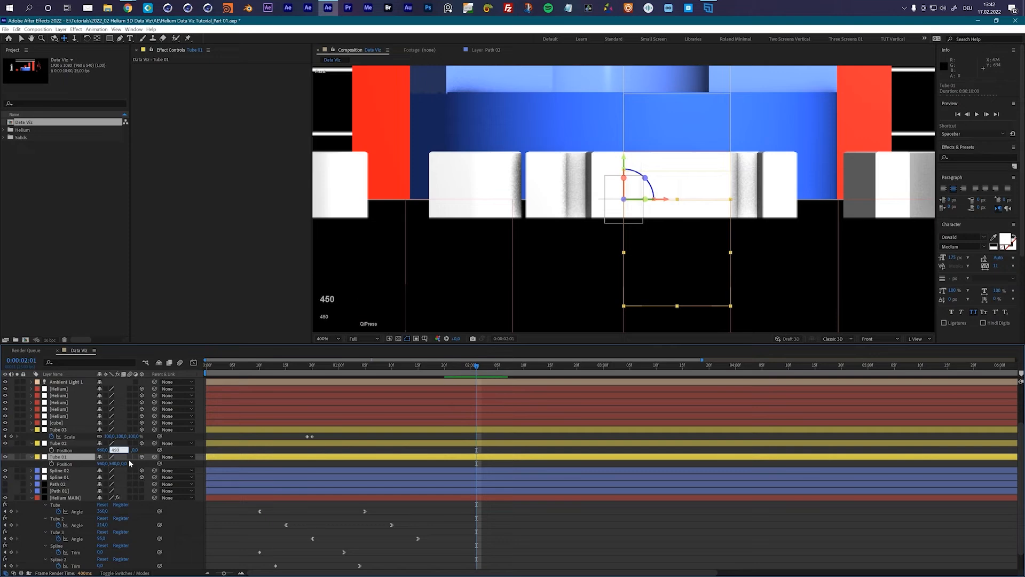
key("Return")
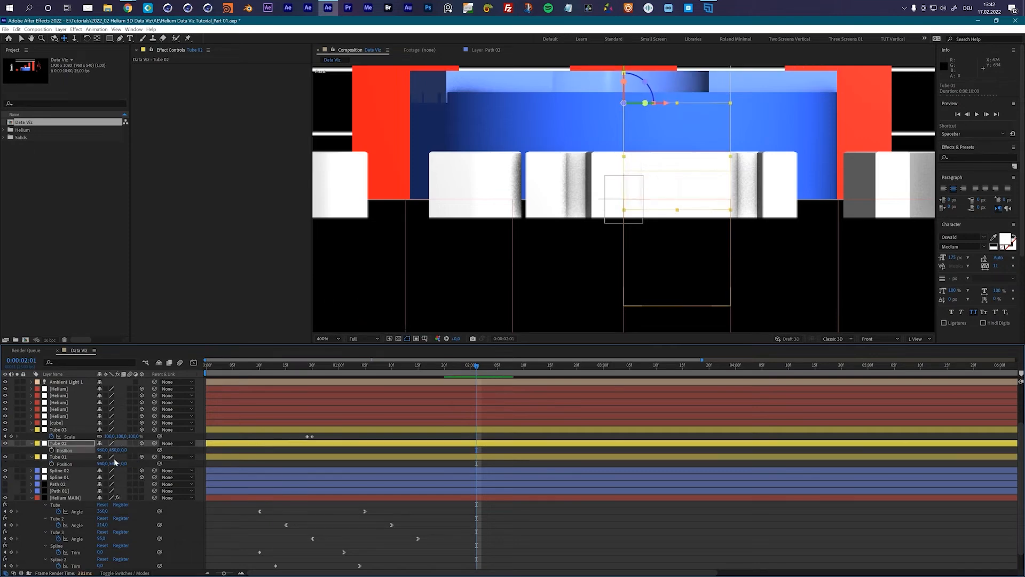
left_click(114, 450)
type("440")
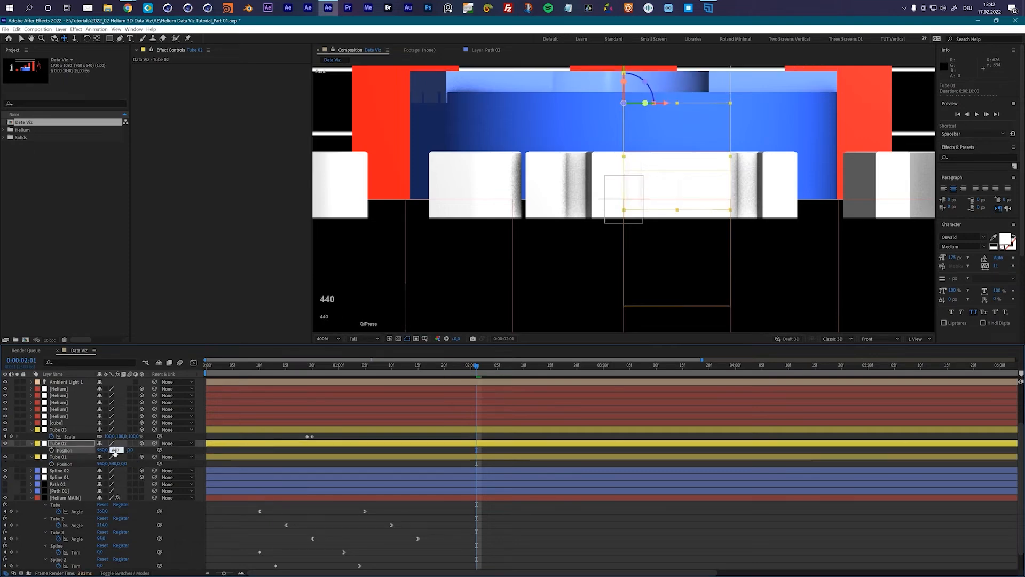
key("Return")
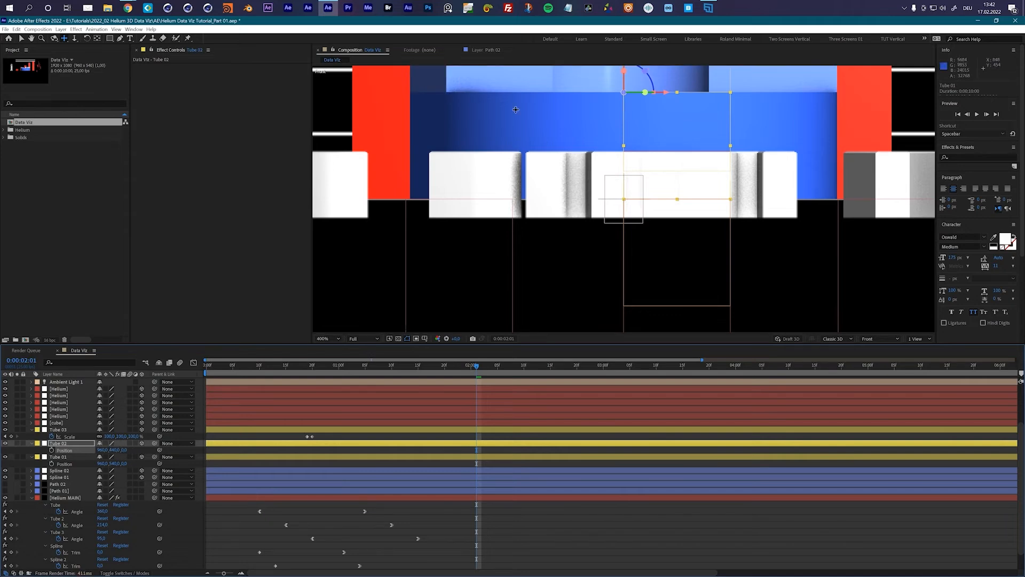
Reveal the Tube 03 layer's Position, try 400 for its Y value and settle on 410.
left_click_drag(557, 127, 554, 167)
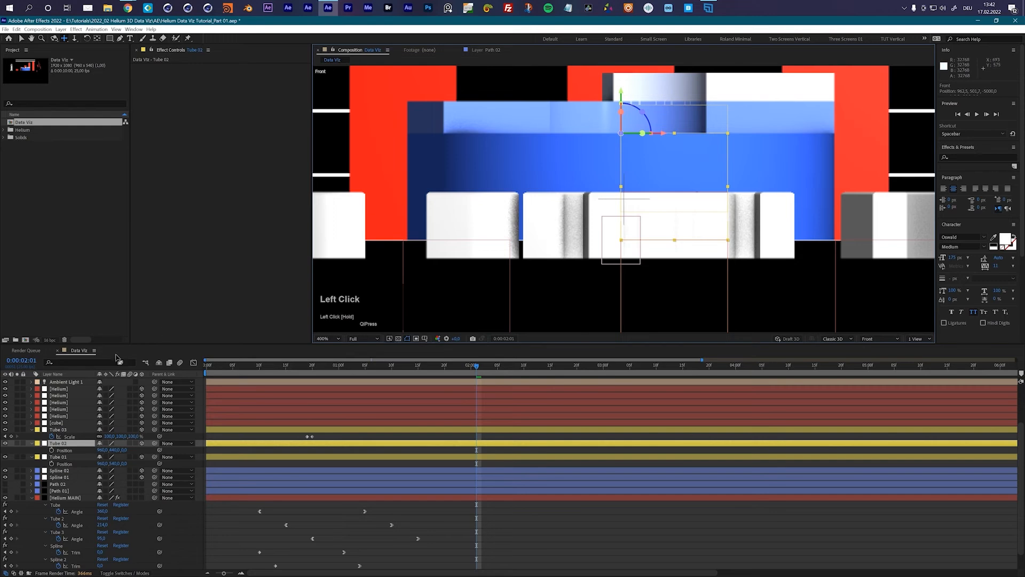
left_click(59, 430)
key("p")
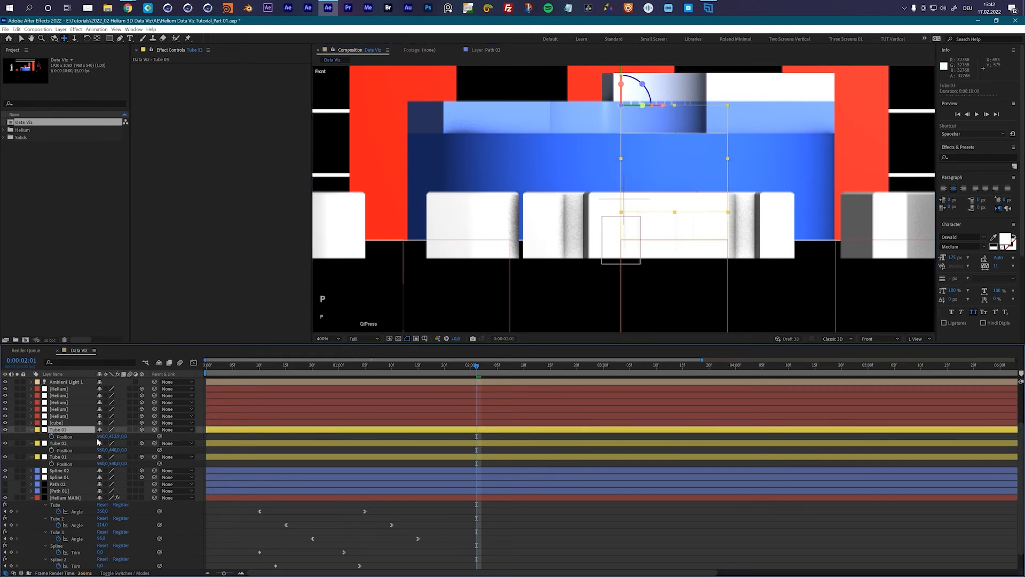
left_click(114, 437)
type("400")
key("Return")
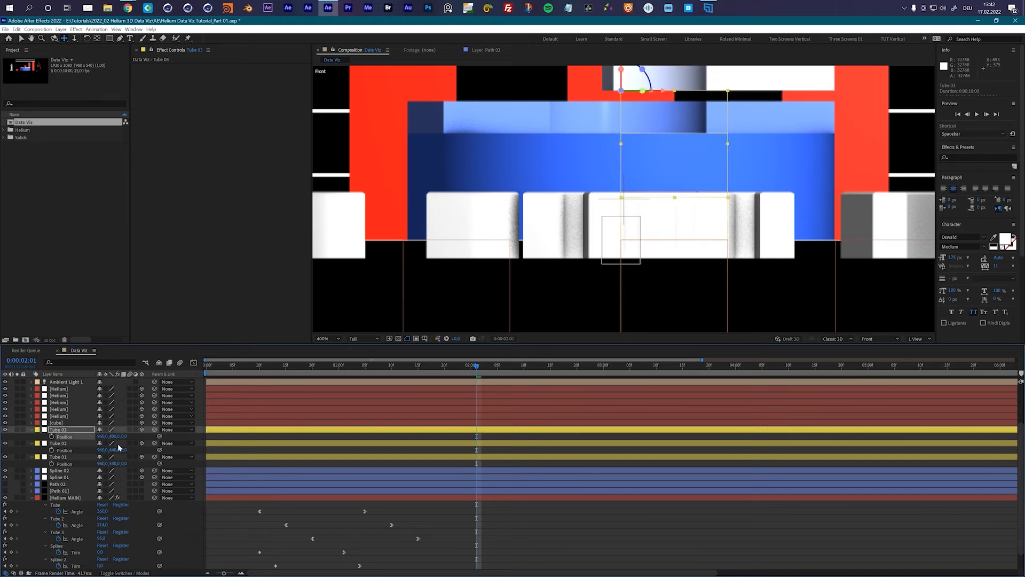
left_click(118, 439)
type("410")
key("Return")
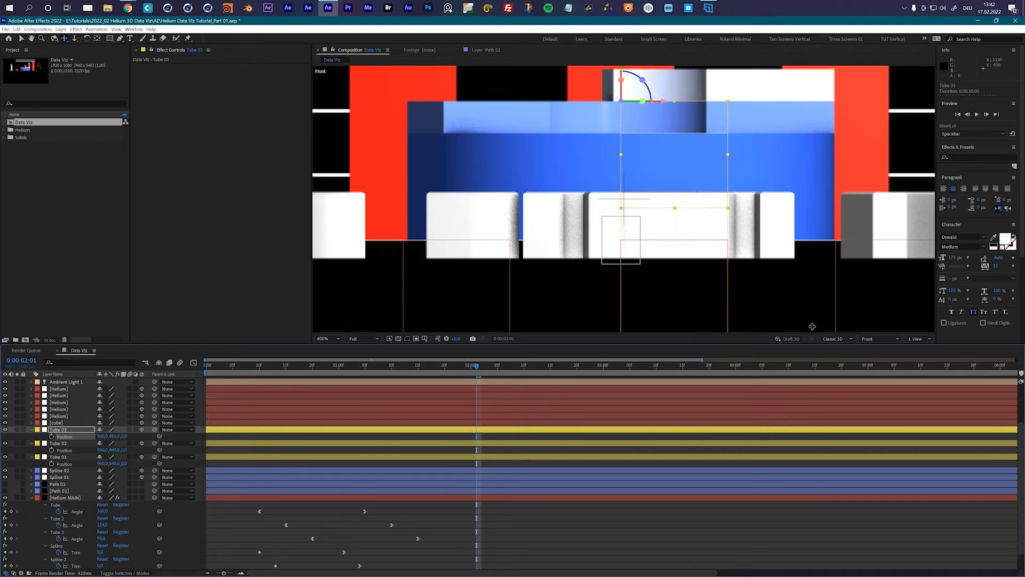
Return the composition from the Front view to Custom View 1.
left_click(888, 337)
left_click(884, 352)
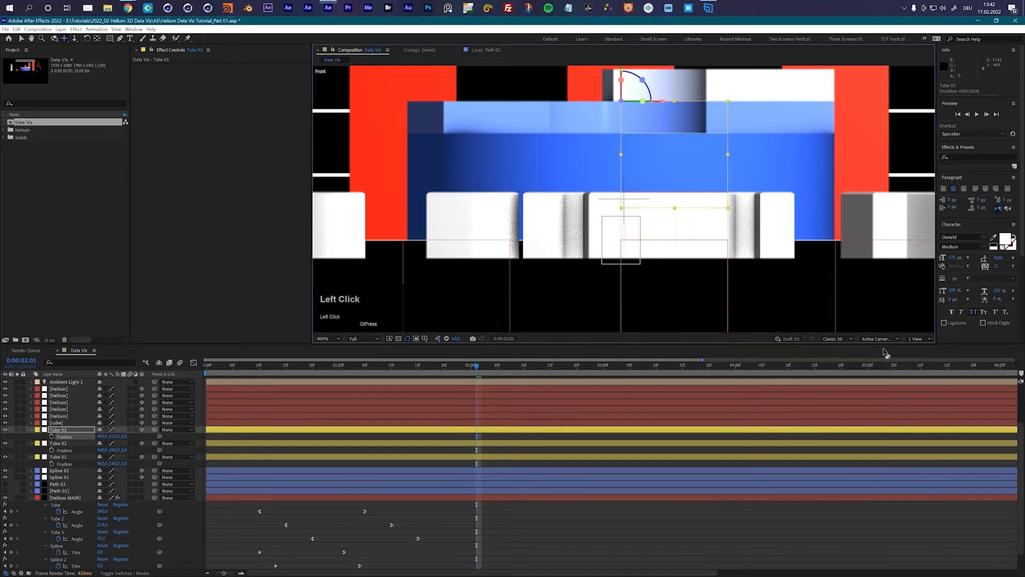
left_click(874, 339)
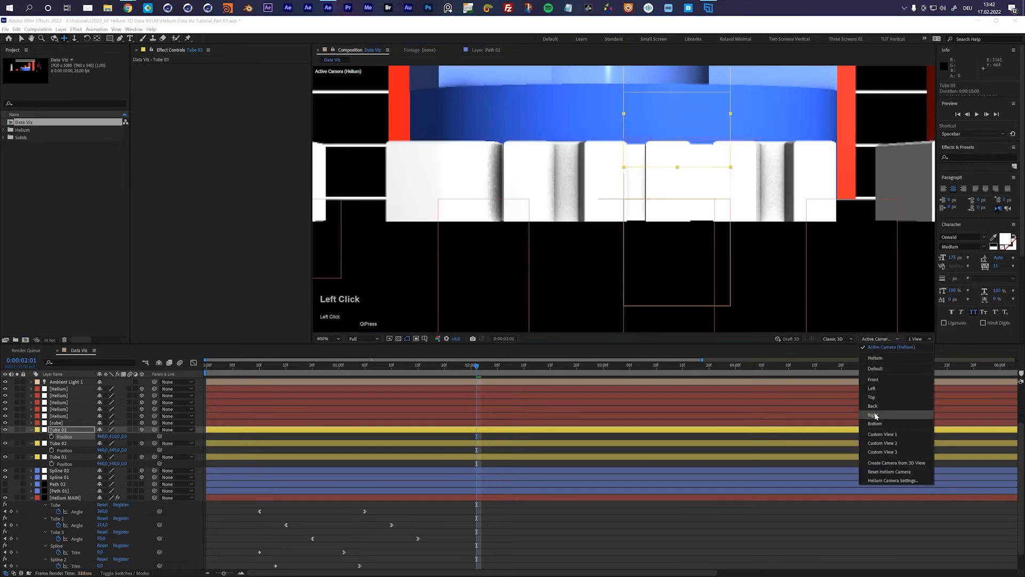
left_click(886, 434)
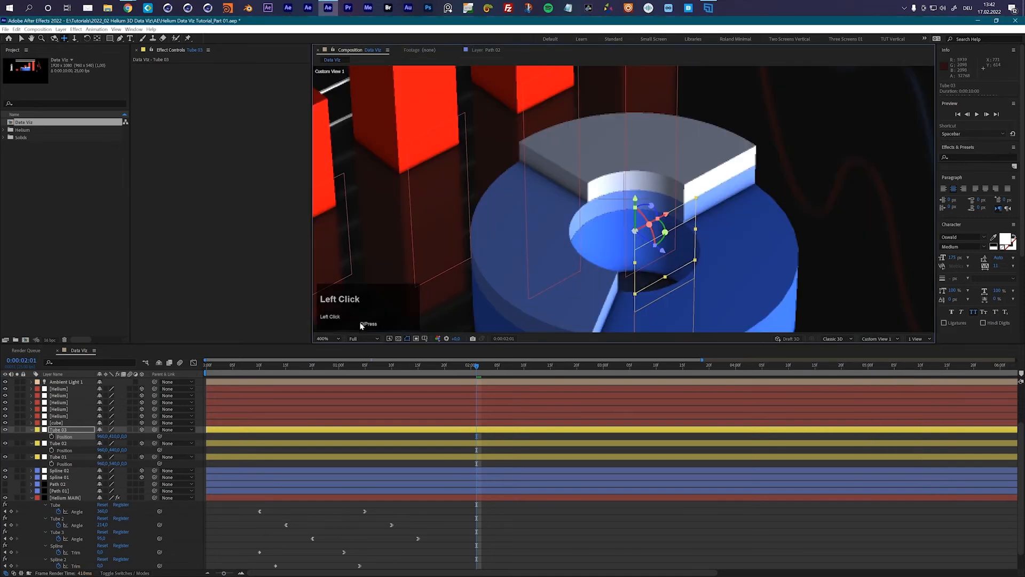
Delete the Helium camera layer and create a new camera from the current Custom View 1.
scroll(88, 427, "up", 3)
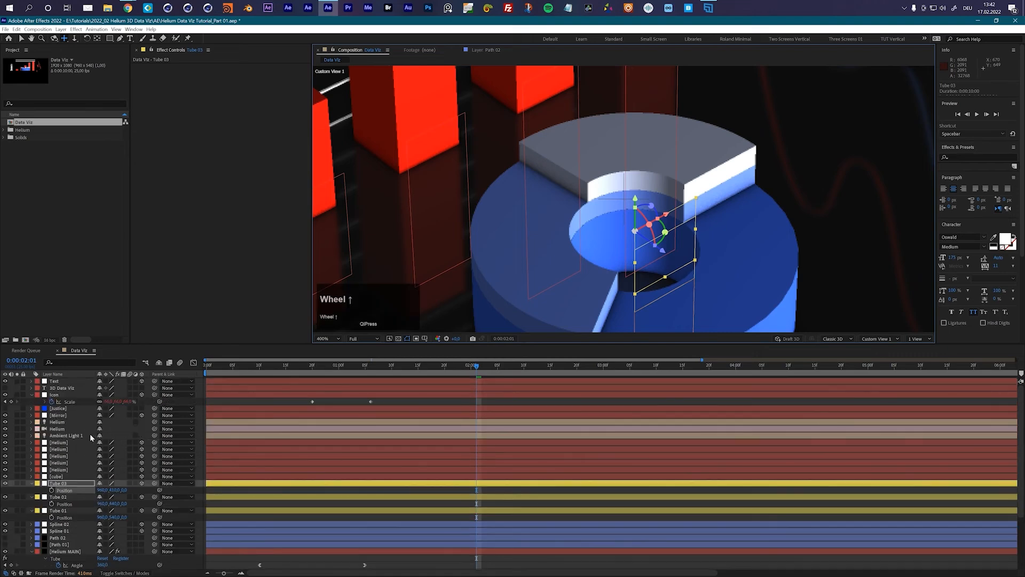
left_click(58, 429)
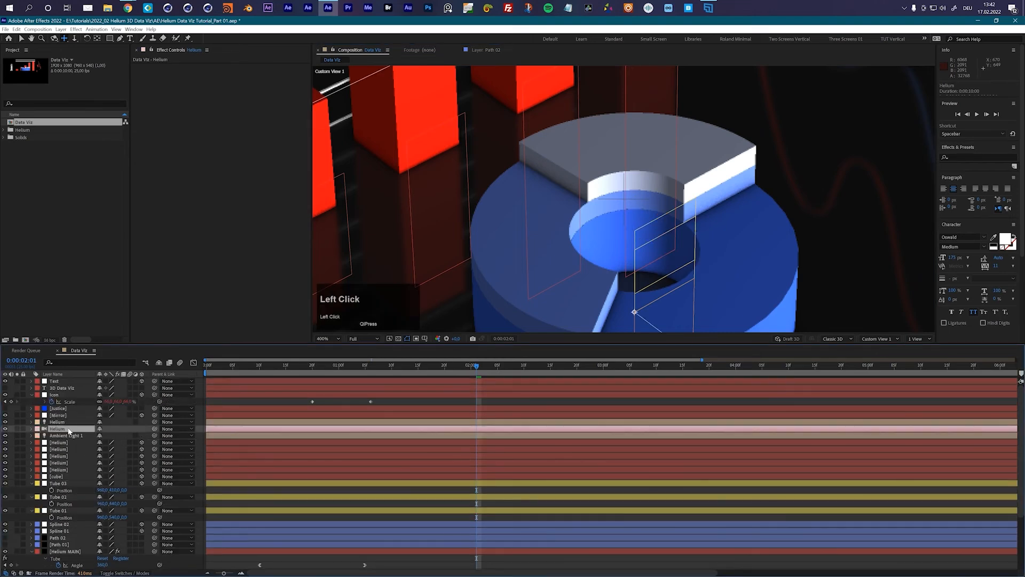
key("Delete")
scroll(577, 218, "down", 6)
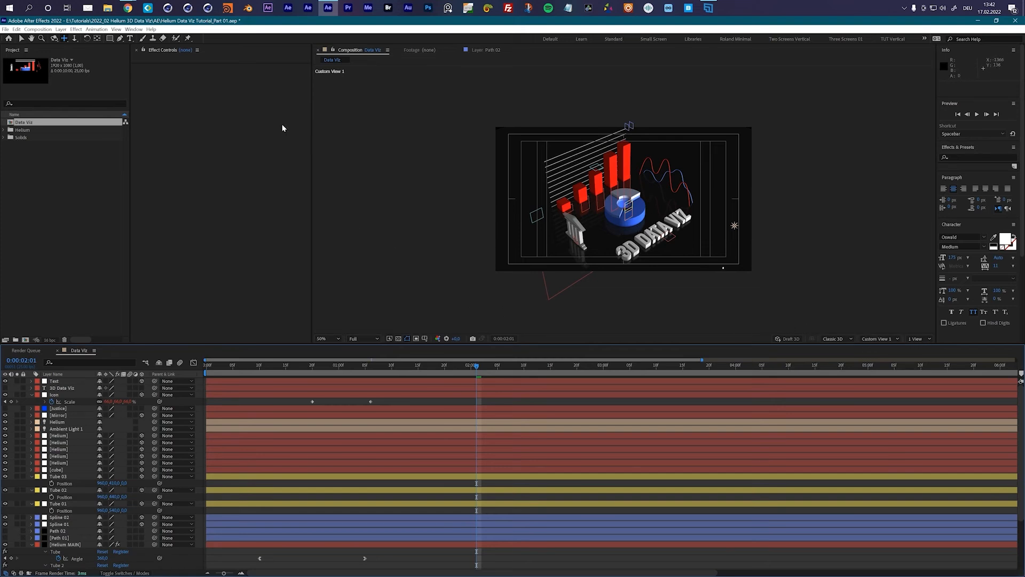
left_click(117, 29)
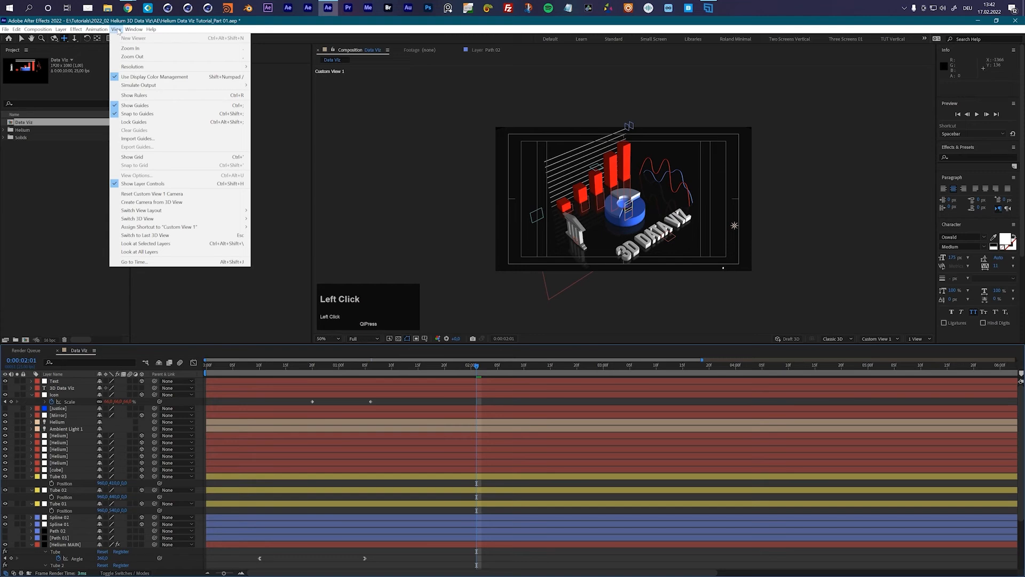
left_click(152, 203)
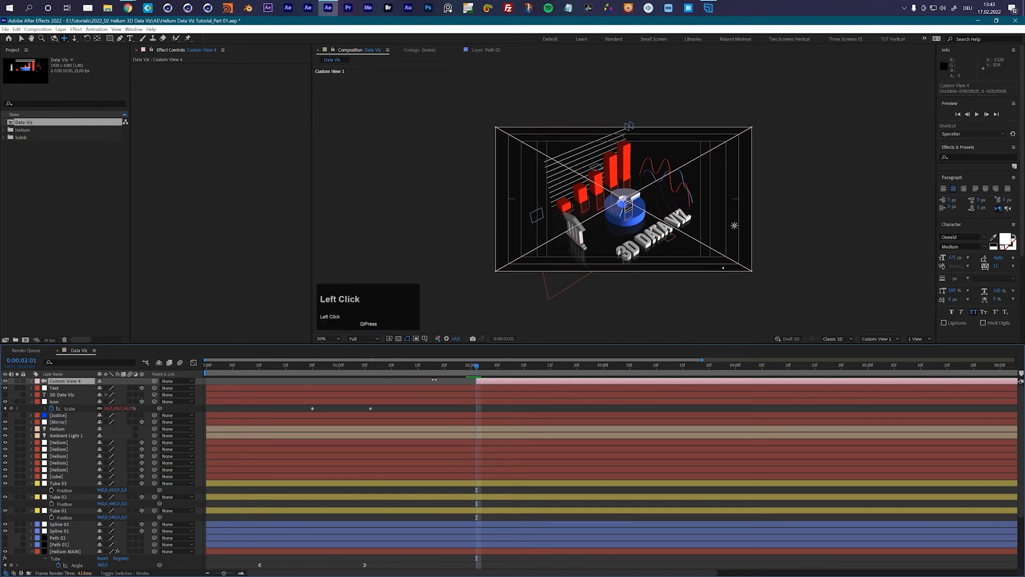
Extend the new camera layer back to the composition start and look through the Active Camera.
left_click_drag(476, 381, 204, 387)
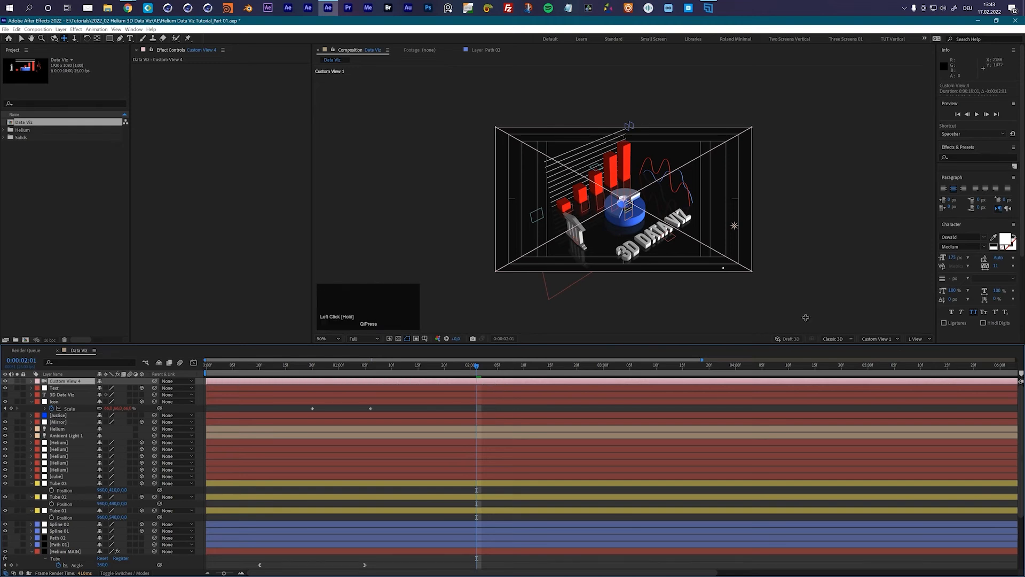
left_click(889, 338)
left_click(889, 357)
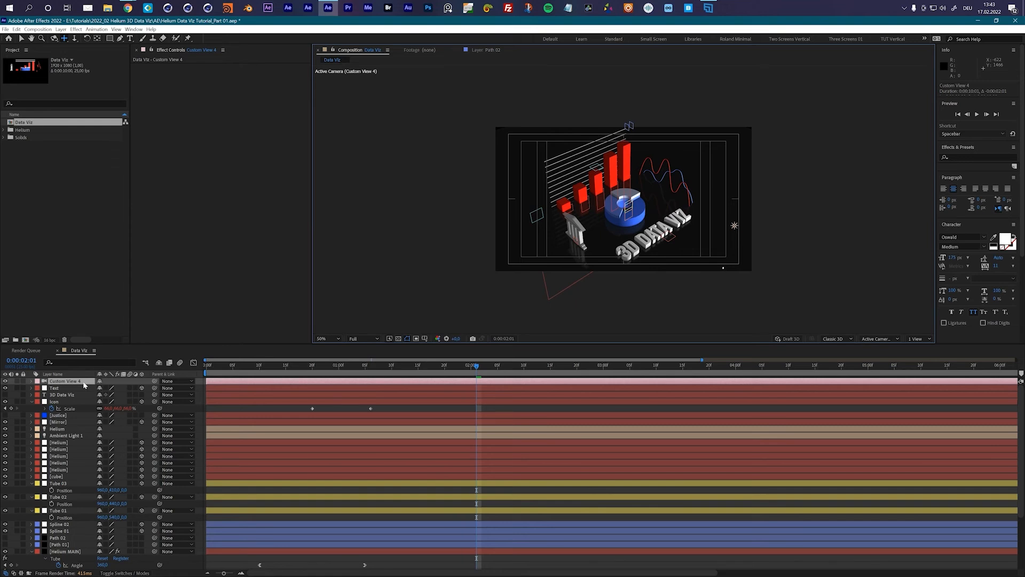
Create an orbit null for the Custom View 4 camera and give both layers the same pink label color.
left_click(60, 29)
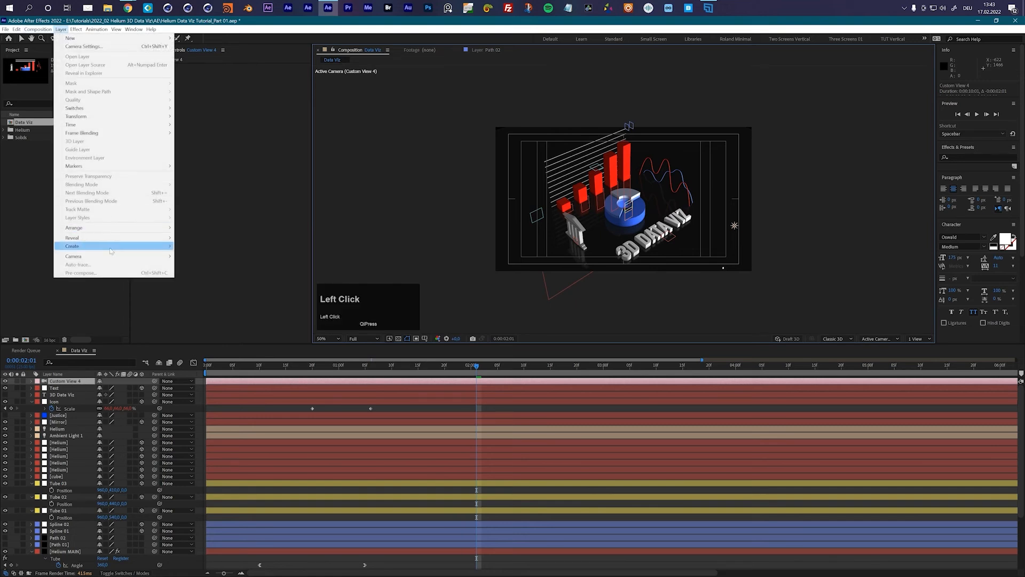
mouse_move(111, 257)
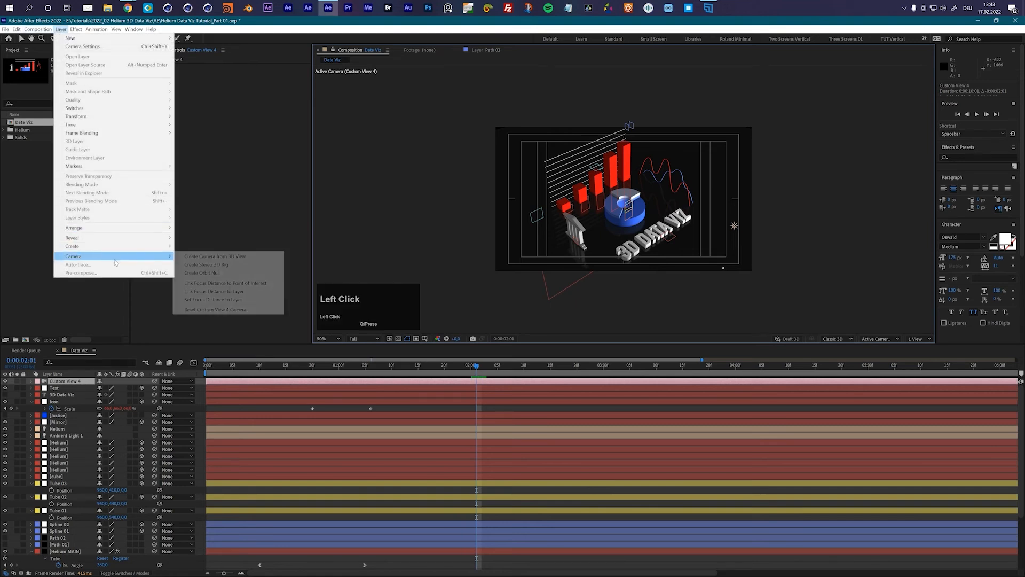
left_click(191, 274)
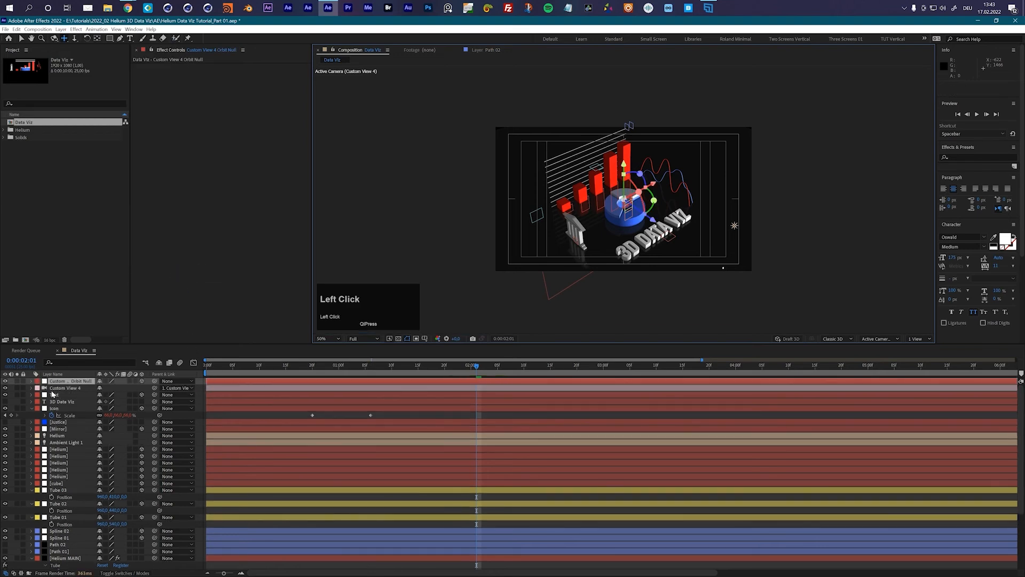
left_click(60, 388, "shift")
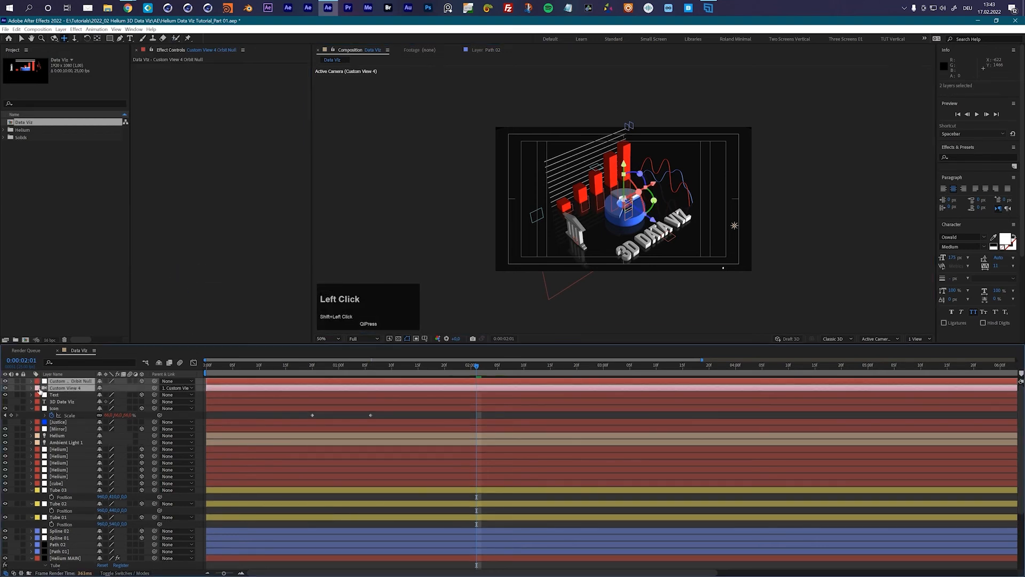
left_click(38, 388)
left_click(51, 441)
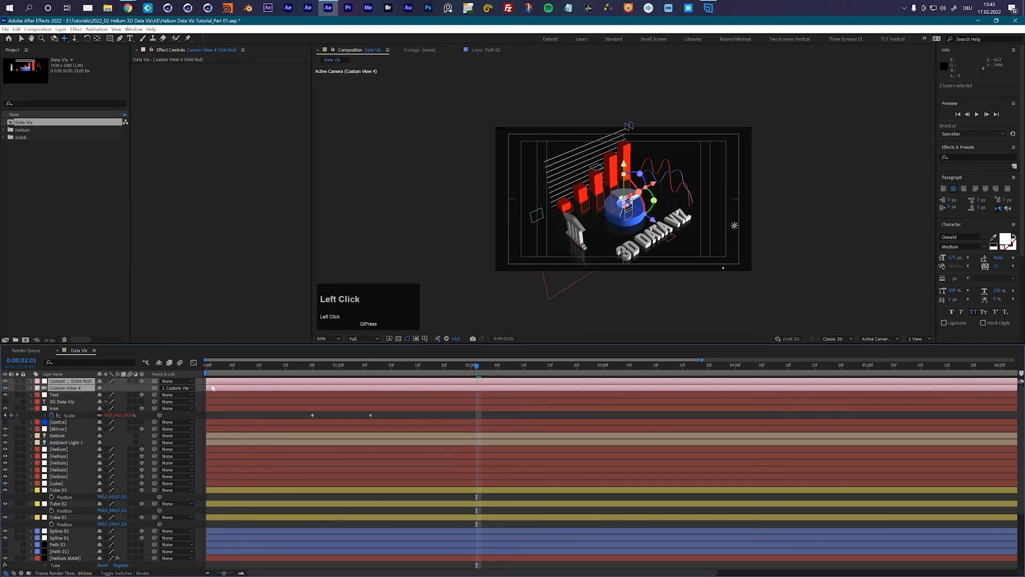
At the composition start, reveal the orbit null's rotation properties and set its Y Rotation to -10°.
key("Home")
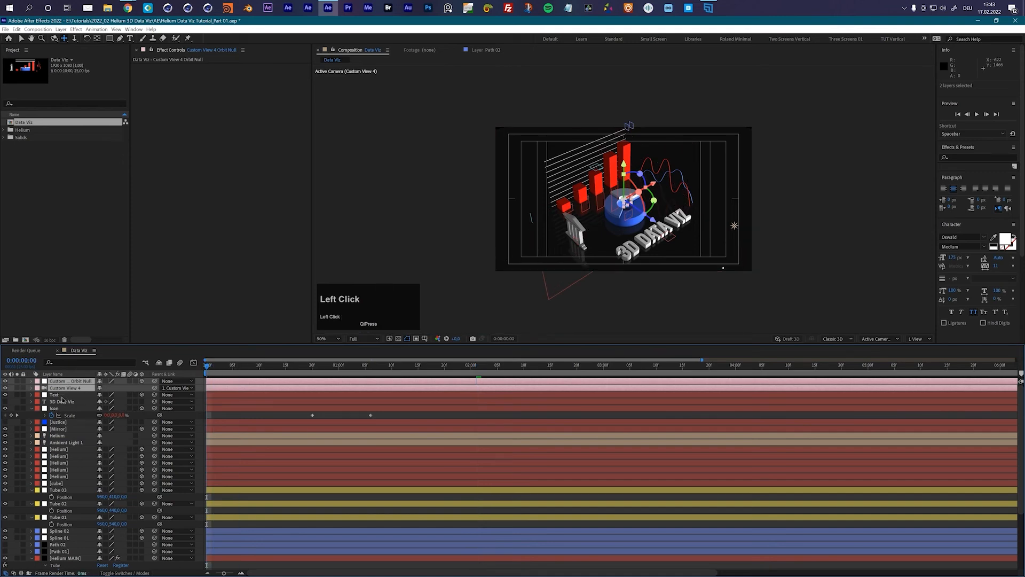
left_click(60, 396)
left_click(66, 381)
key("r")
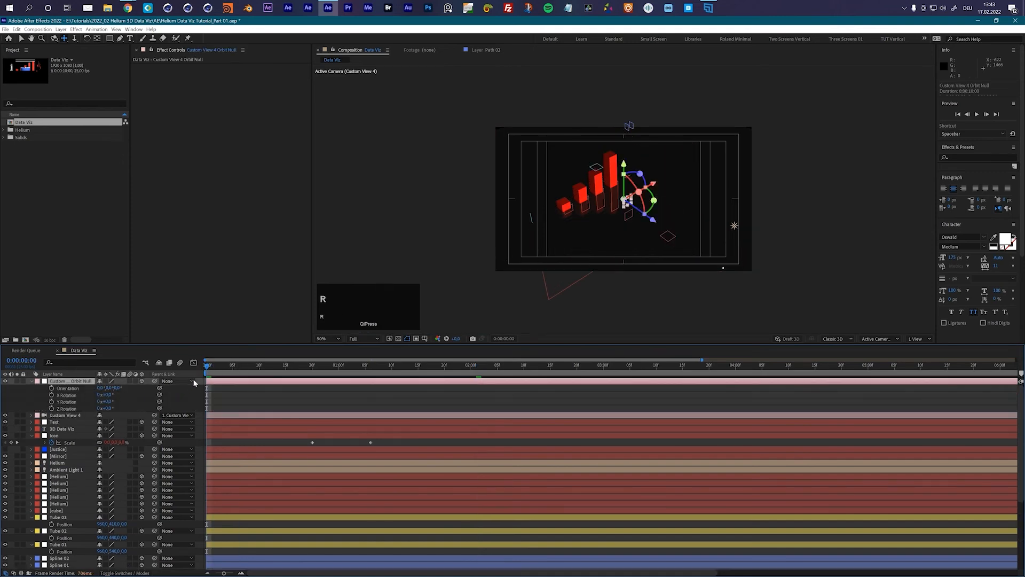
left_click(107, 401)
key("Return")
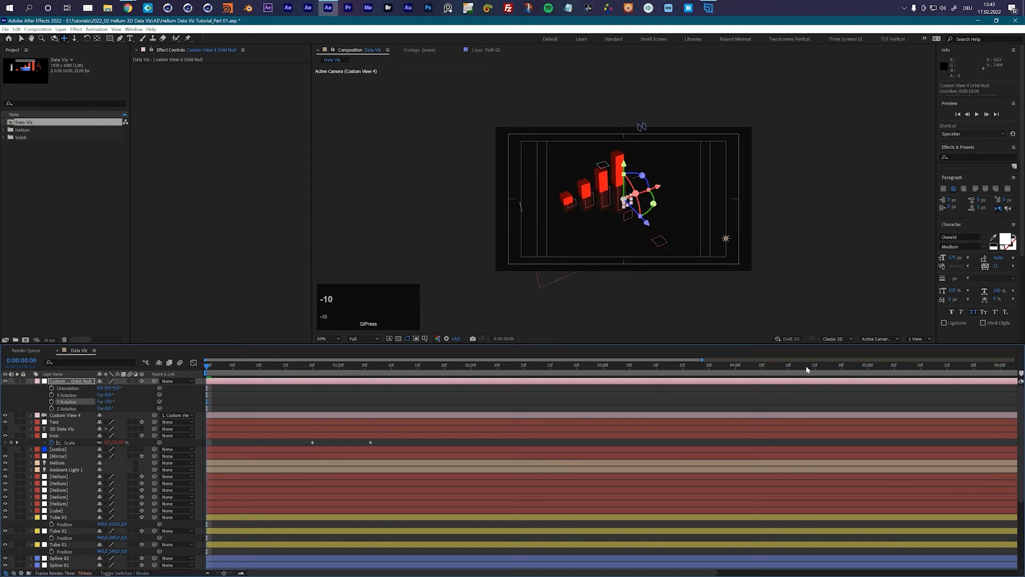
At 0:00:03:00, set the orbit null's Y Rotation to 5° and add a keyframe for it.
left_click(604, 368)
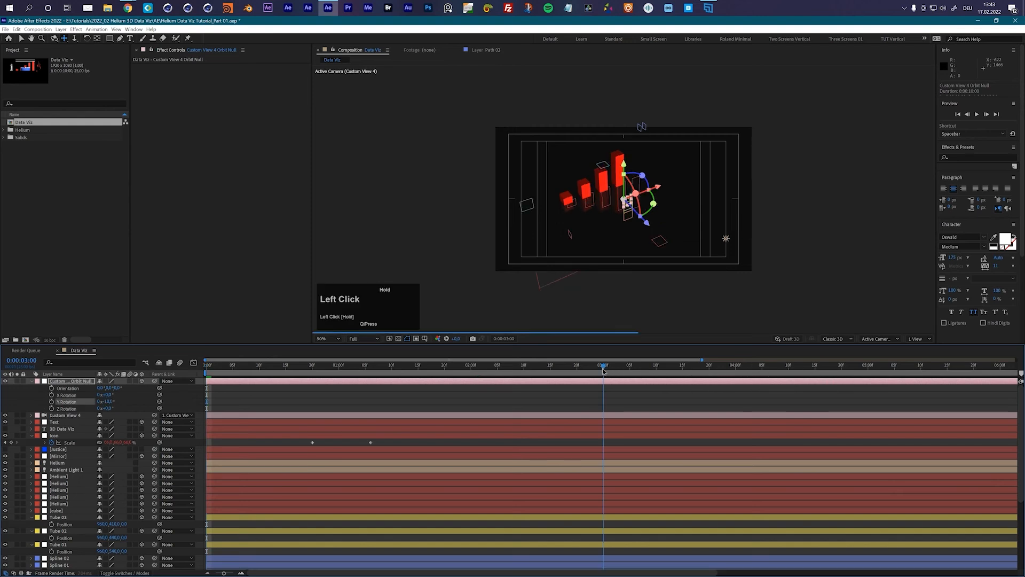
type("5")
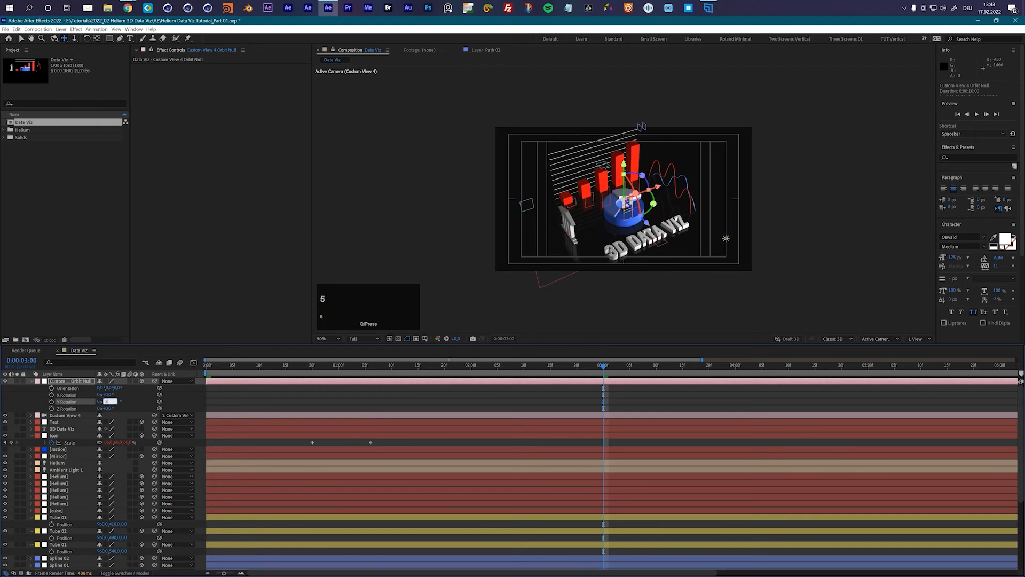
key("Return")
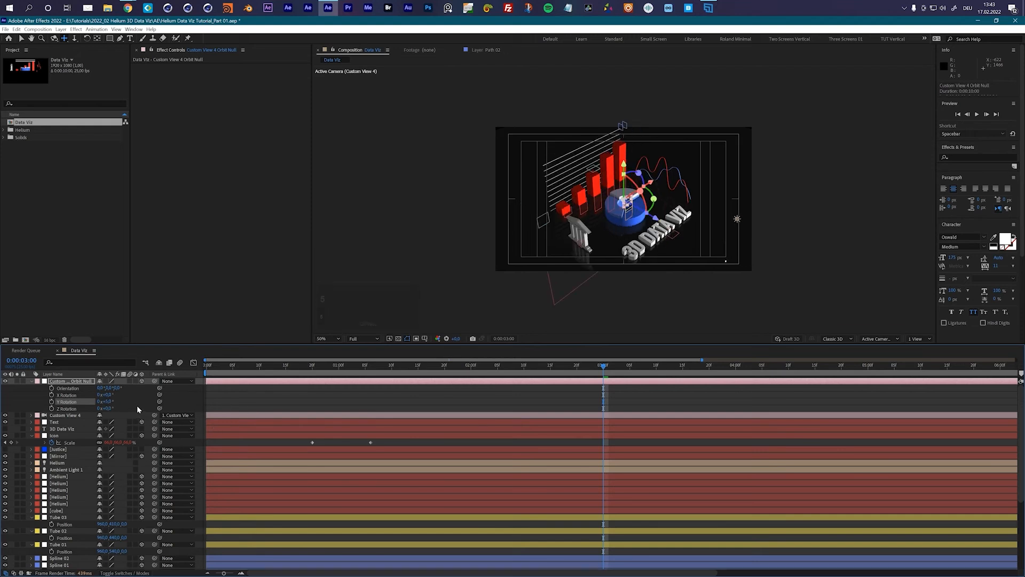
left_click(51, 402)
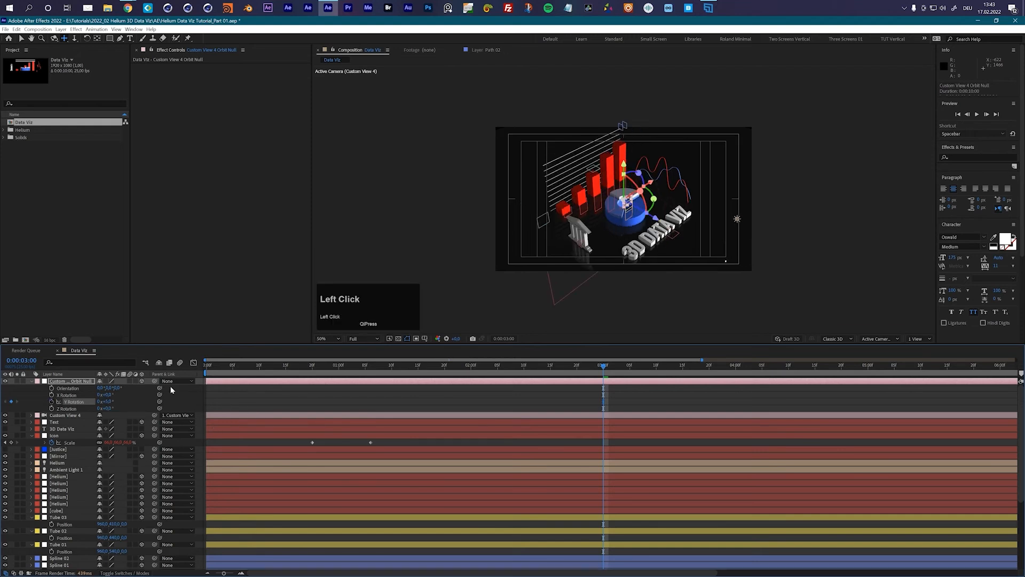
Keyframe the orbit null's Y Rotation at -10° at 0:00:00:00 and apply Easy Ease to both keyframes.
left_click(209, 367)
left_click(106, 402)
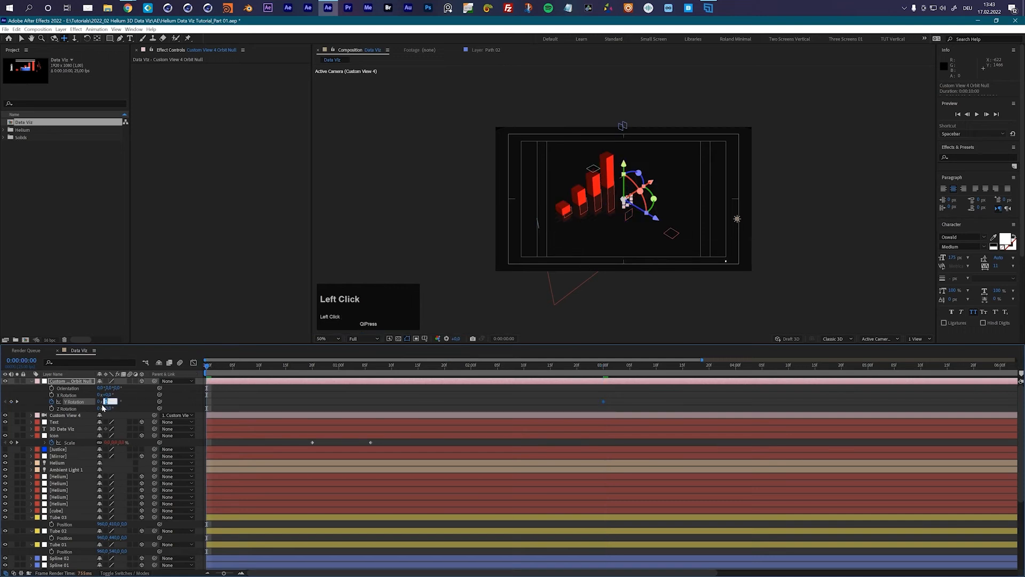
type("-10")
key("Return")
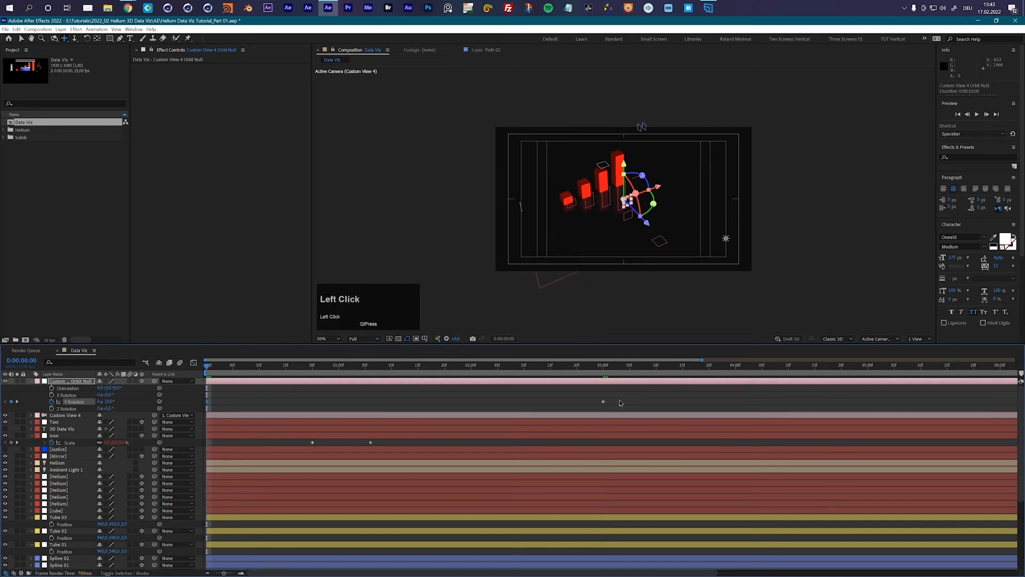
left_click_drag(633, 397, 197, 408)
key("F9")
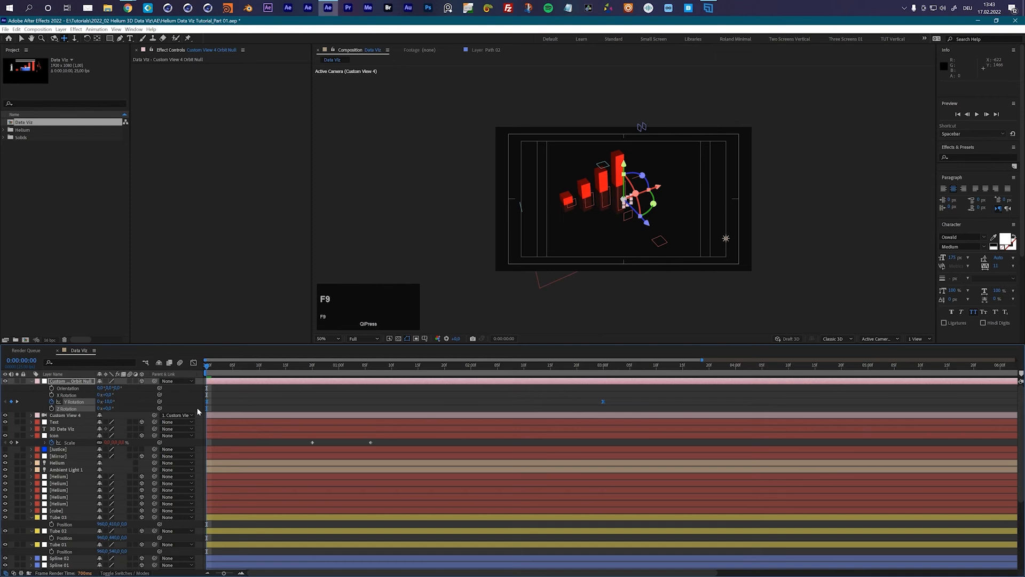
Preview the camera move up to 0:00:01:19 and turn off the title/action safe guides.
left_click_drag(237, 372, 545, 388)
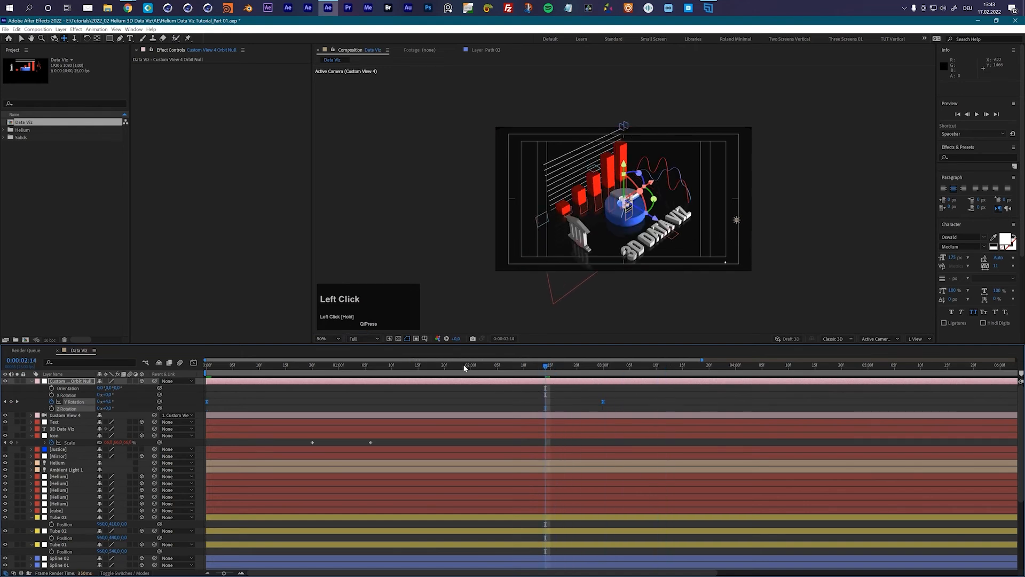
left_click(443, 368)
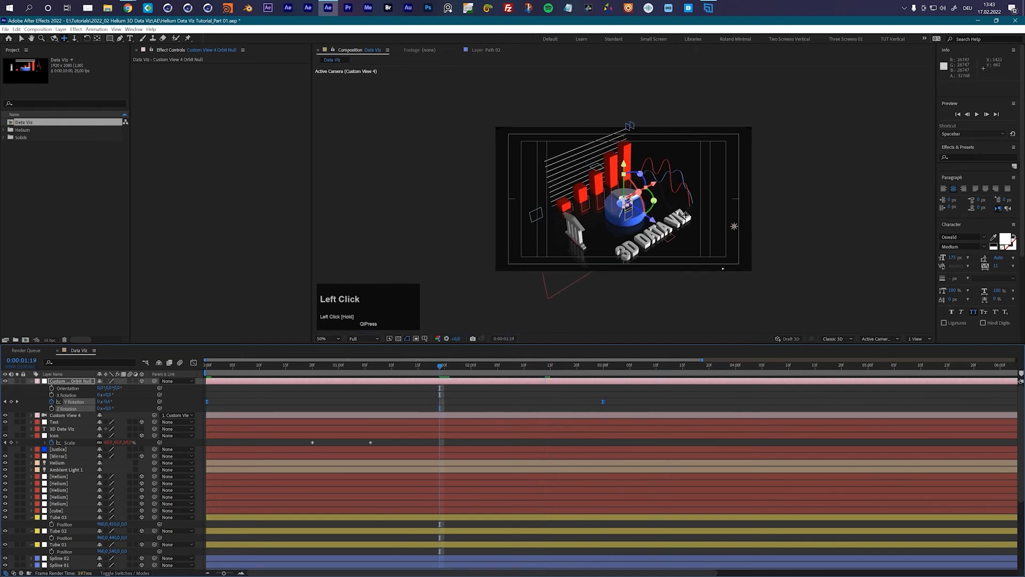
scroll(680, 214, "up", 2)
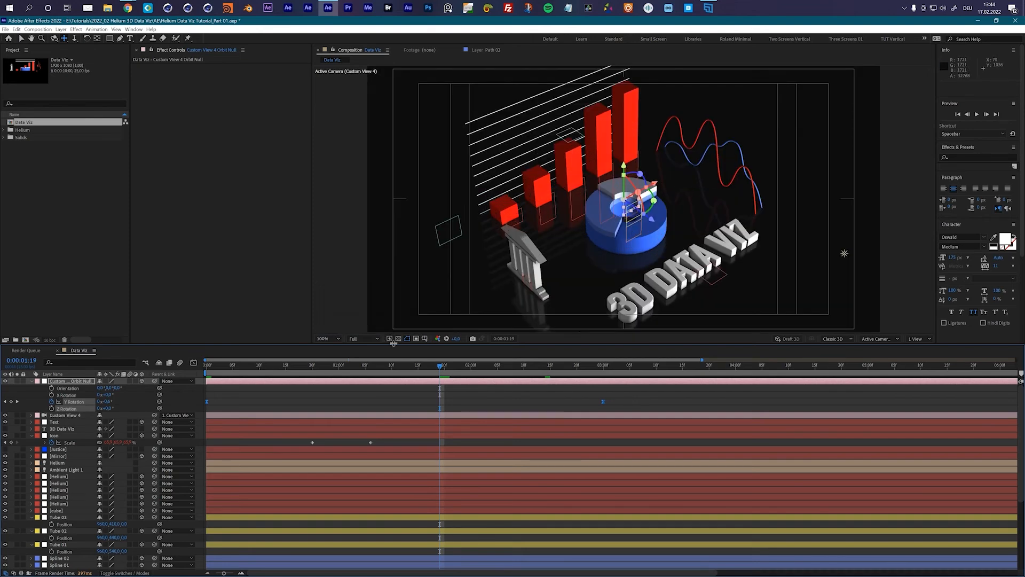
left_click(418, 340)
left_click(438, 350)
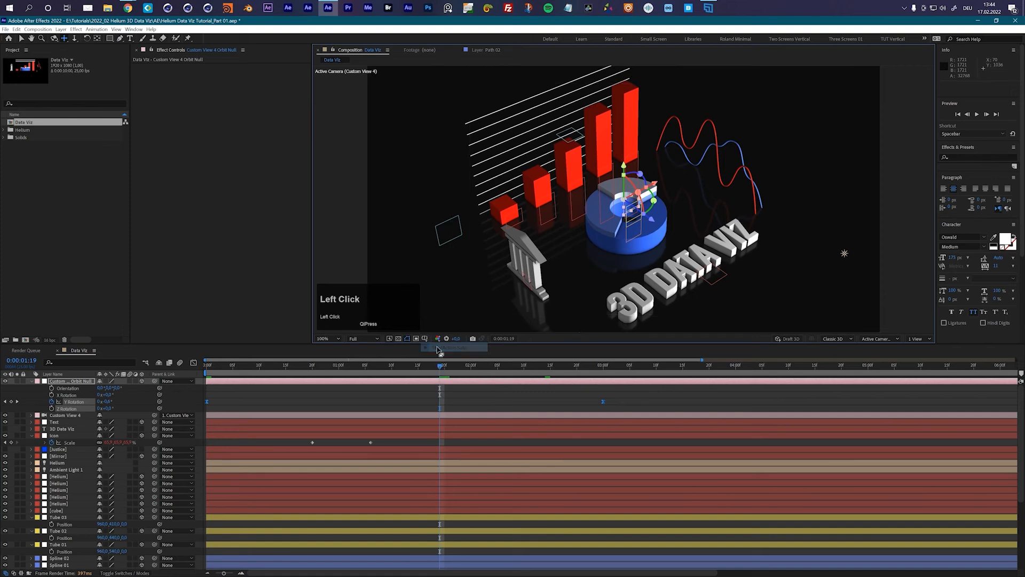
Turn off the visibility of the five Helium null layers, the Mirror layer and the Icon layer.
left_click(60, 476)
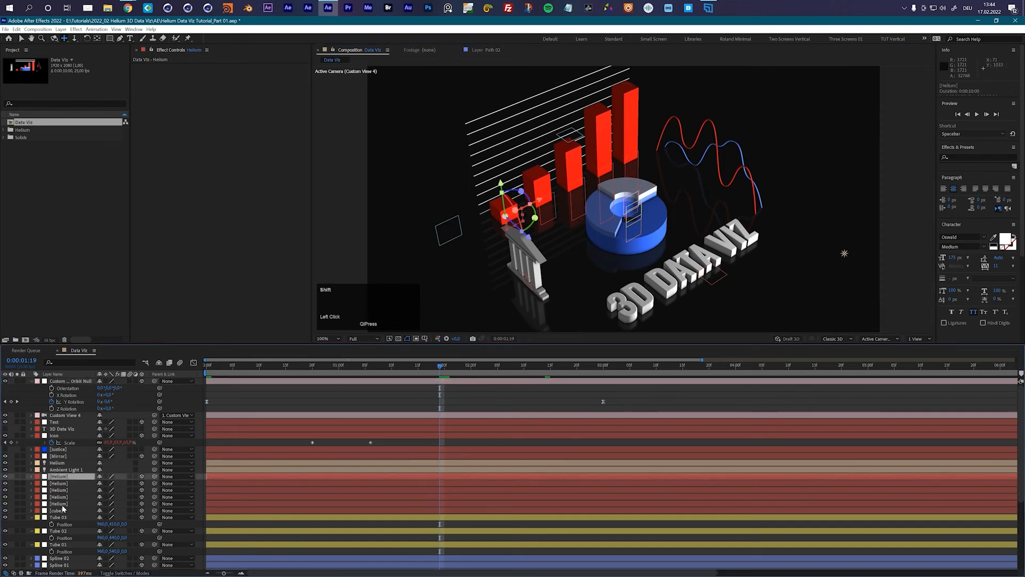
left_click(62, 504, "shift")
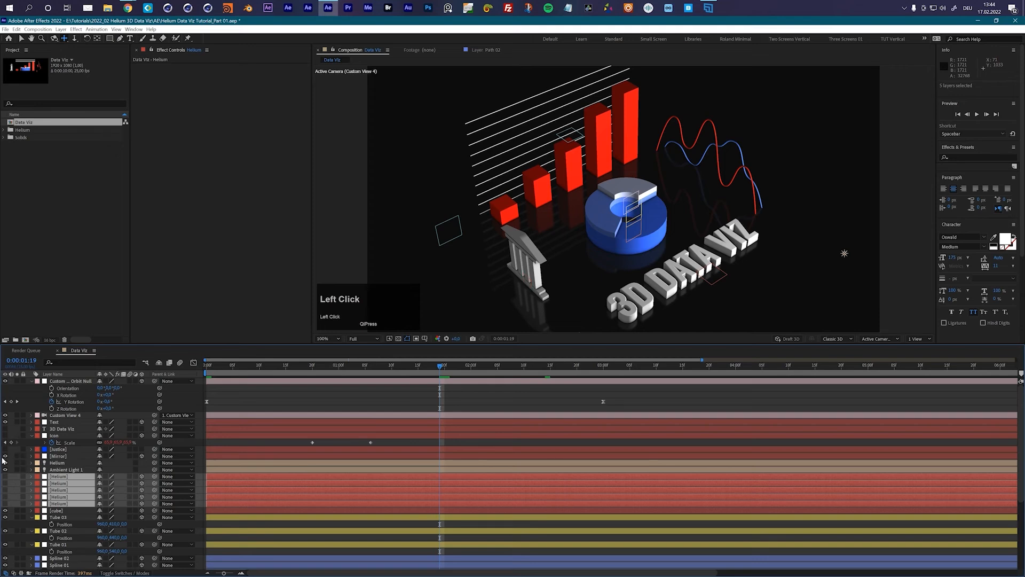
scroll(52, 539, "down", 4)
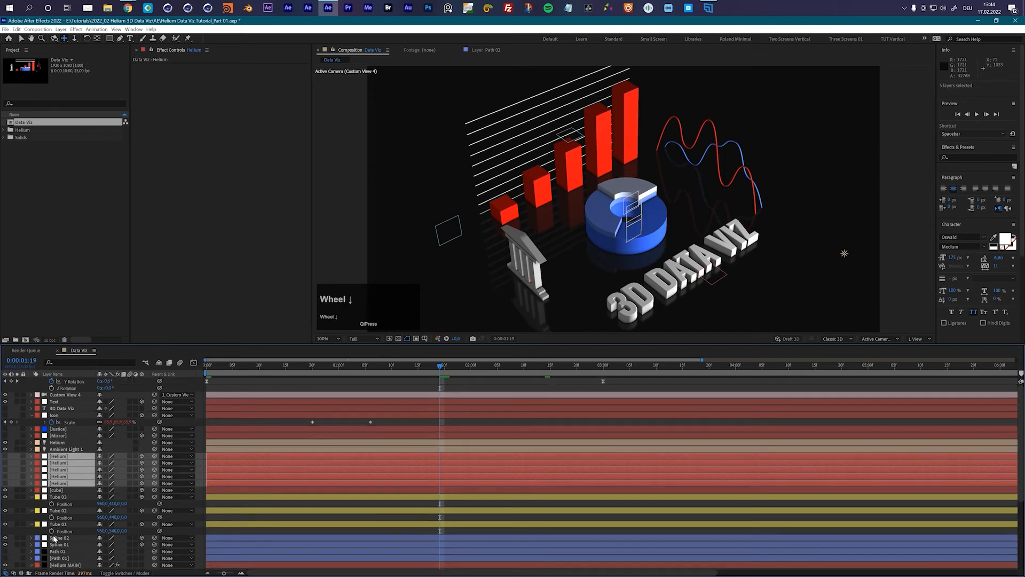
Hide the three Tube and two Spline layers, the cloner and Cube layers, and the camera's orbit null.
left_click(60, 437)
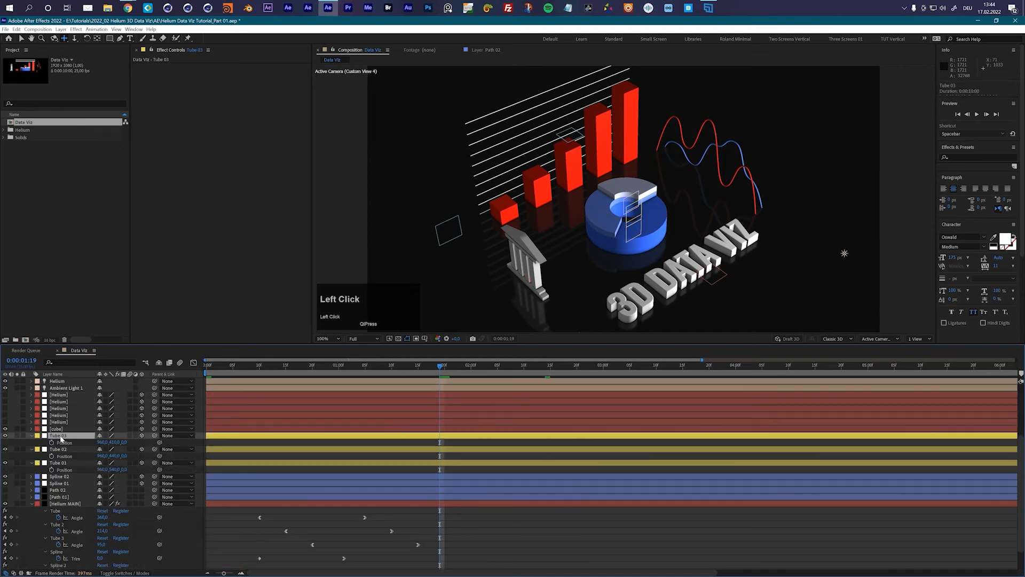
left_click(60, 463, "shift")
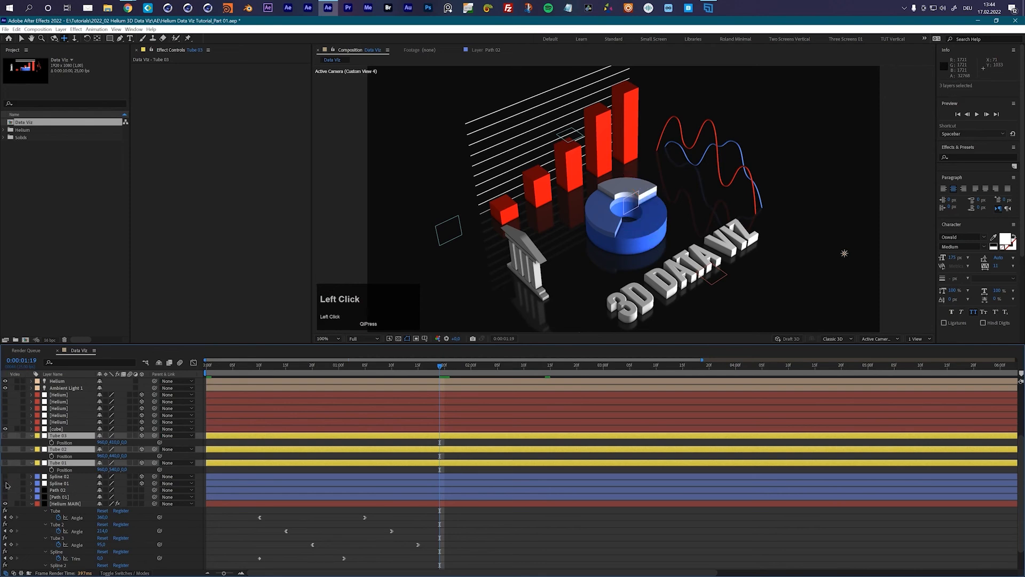
scroll(27, 556, "down", 1)
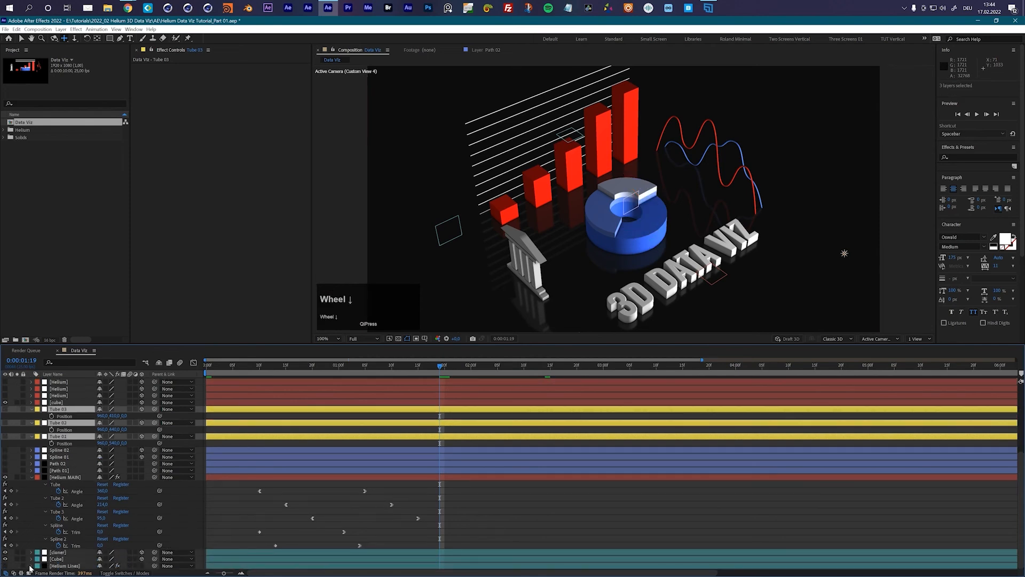
left_click_drag(6, 553, 6, 559)
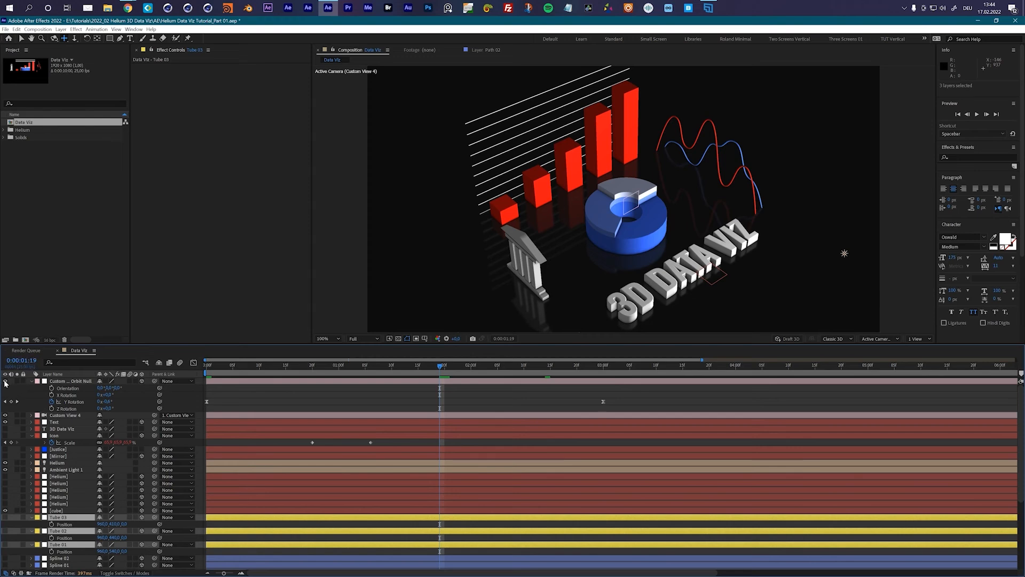
left_click(6, 382)
Change the Helium light's type to Parallel and turn on Casts Shadows in its light options.
left_click(58, 463)
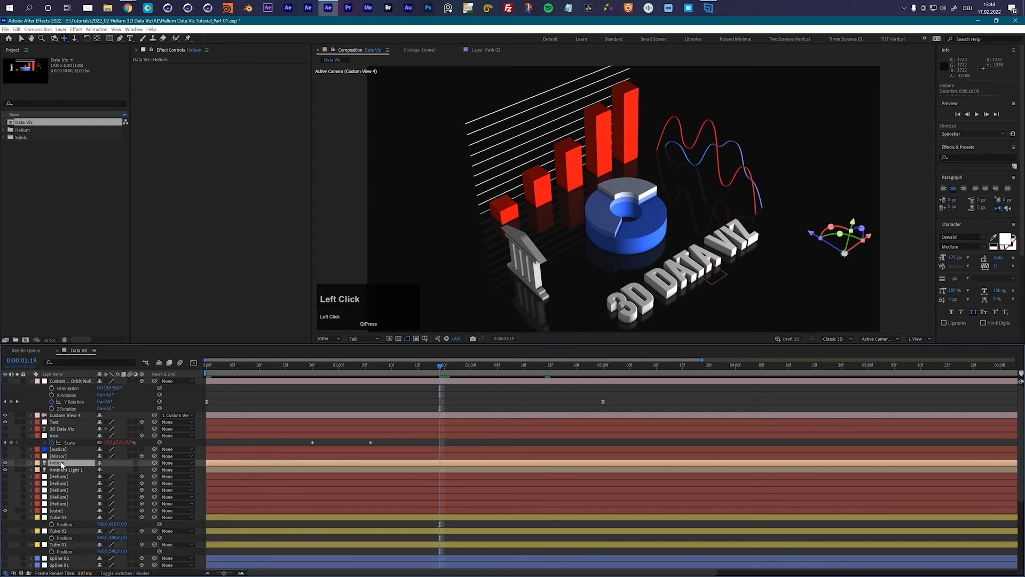
left_click(30, 464)
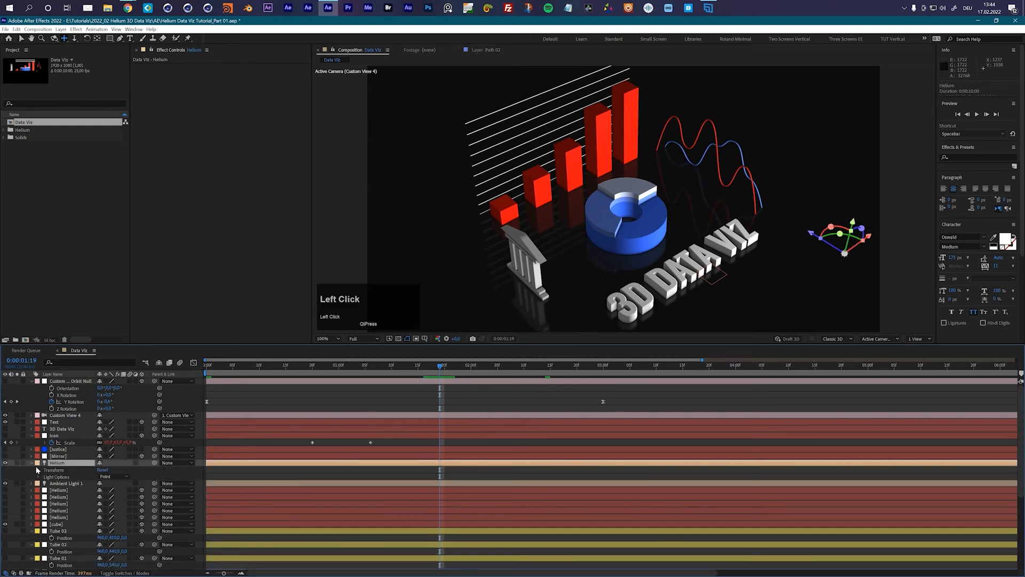
left_click(39, 477)
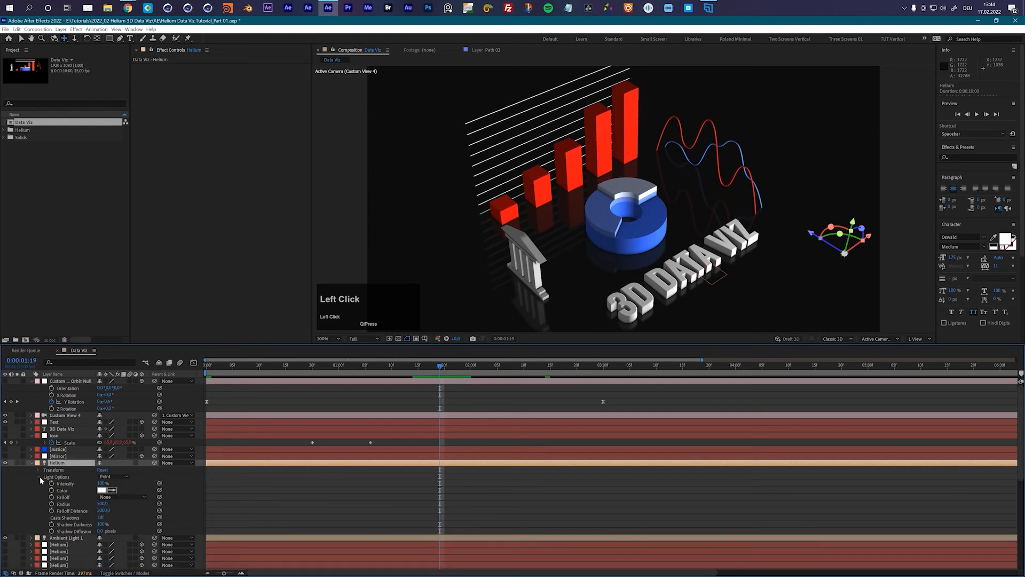
left_click(111, 477)
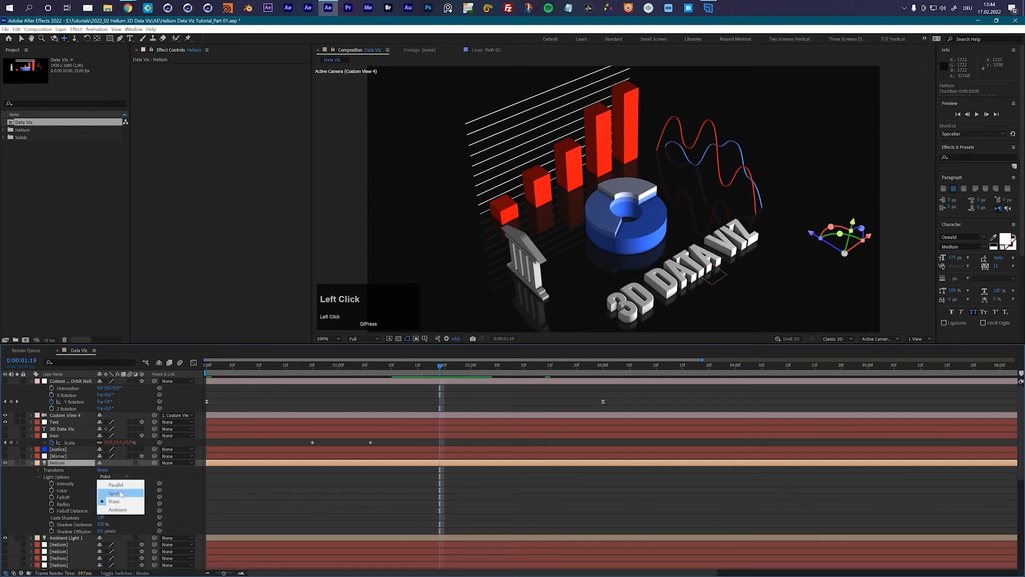
left_click(118, 486)
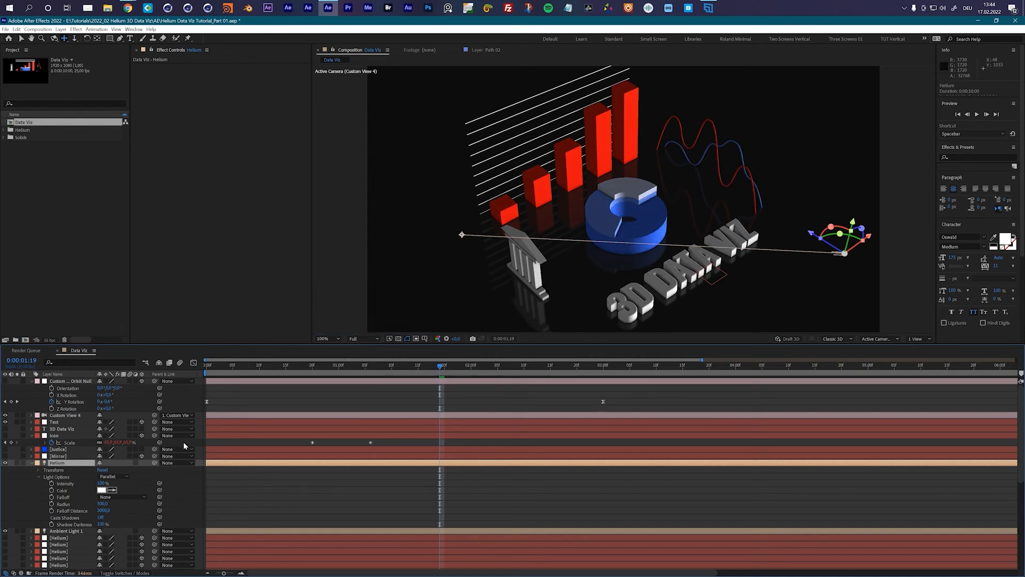
left_click(101, 518)
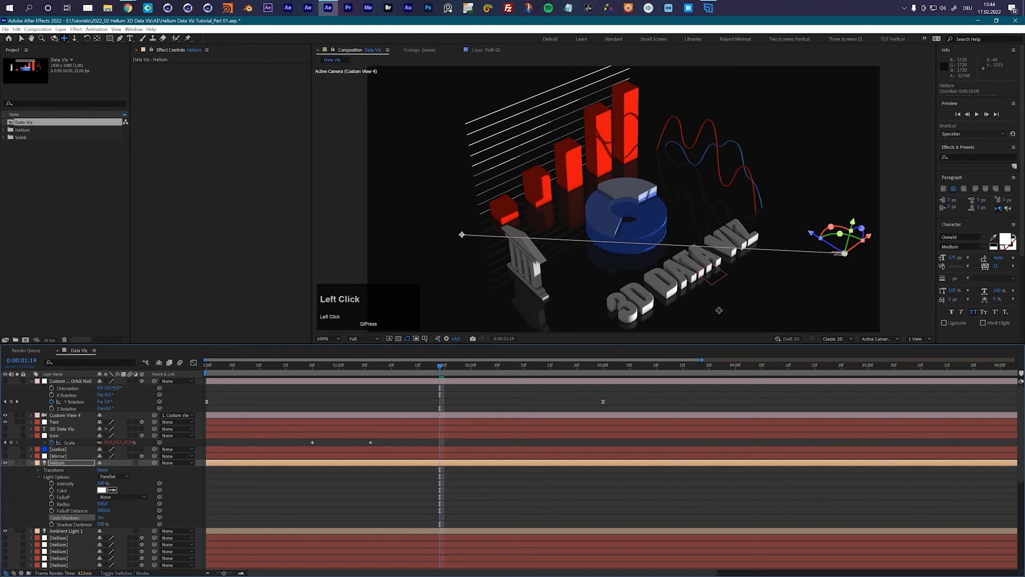
Split the composition viewer into two views, showing Top beside Front, with the whole scene and the light visible.
left_click(918, 339)
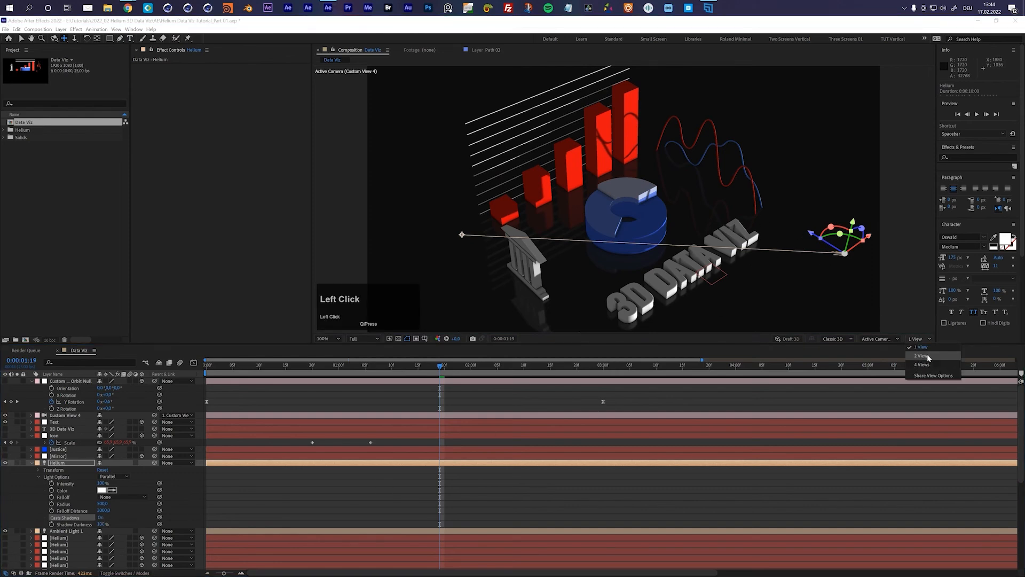
left_click(929, 359)
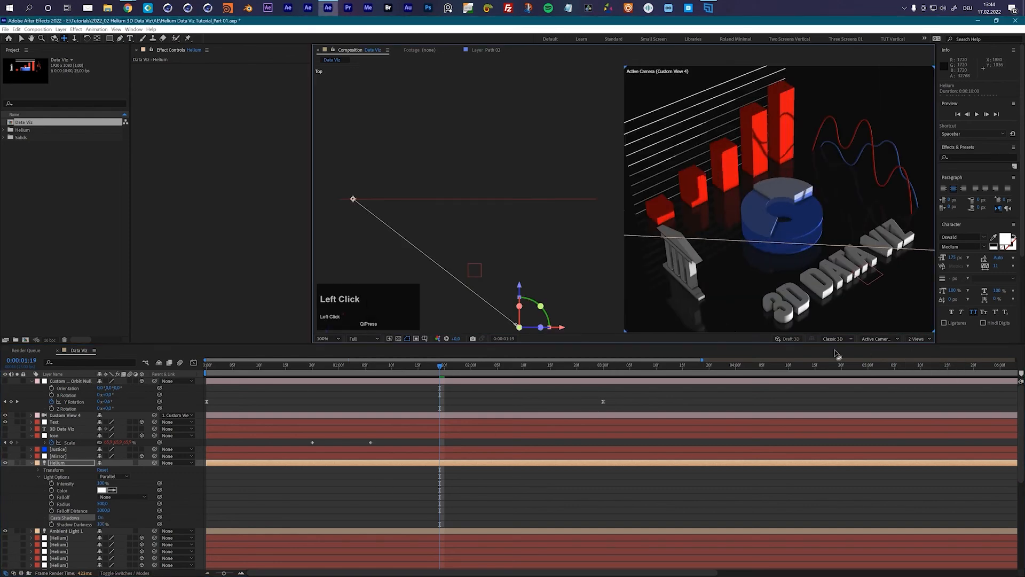
left_click(880, 339)
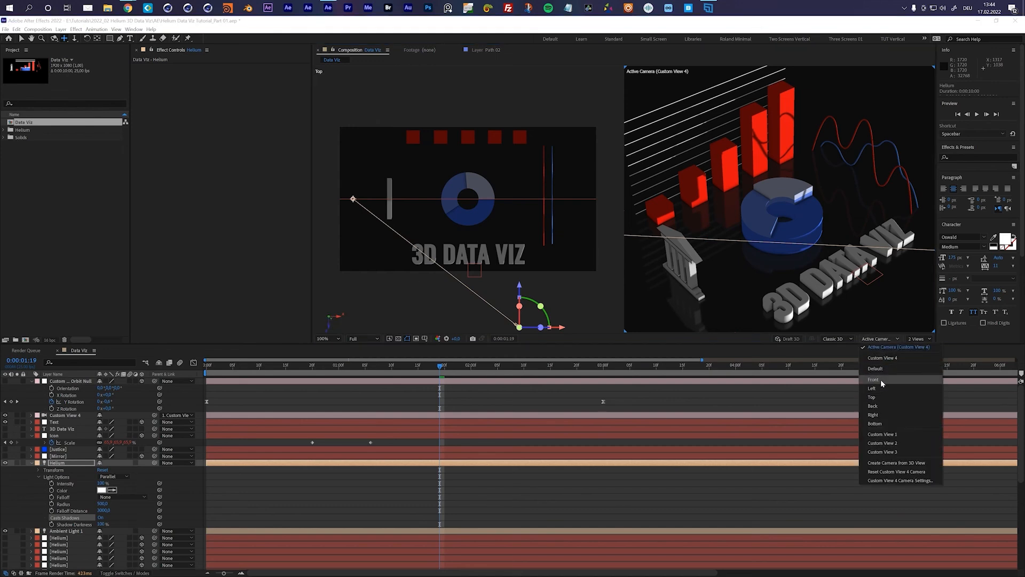
left_click(880, 379)
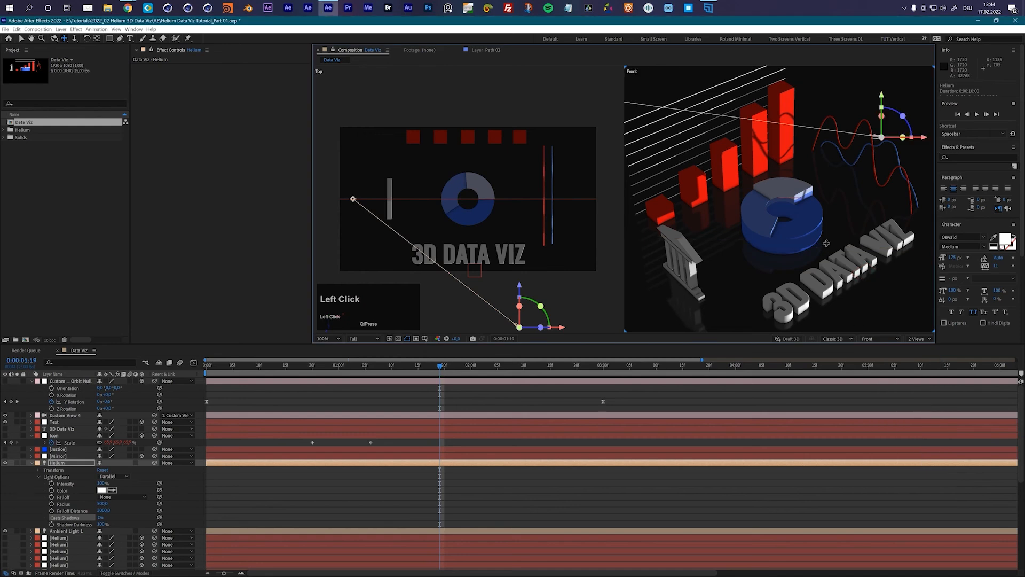
scroll(704, 155, "down", 2)
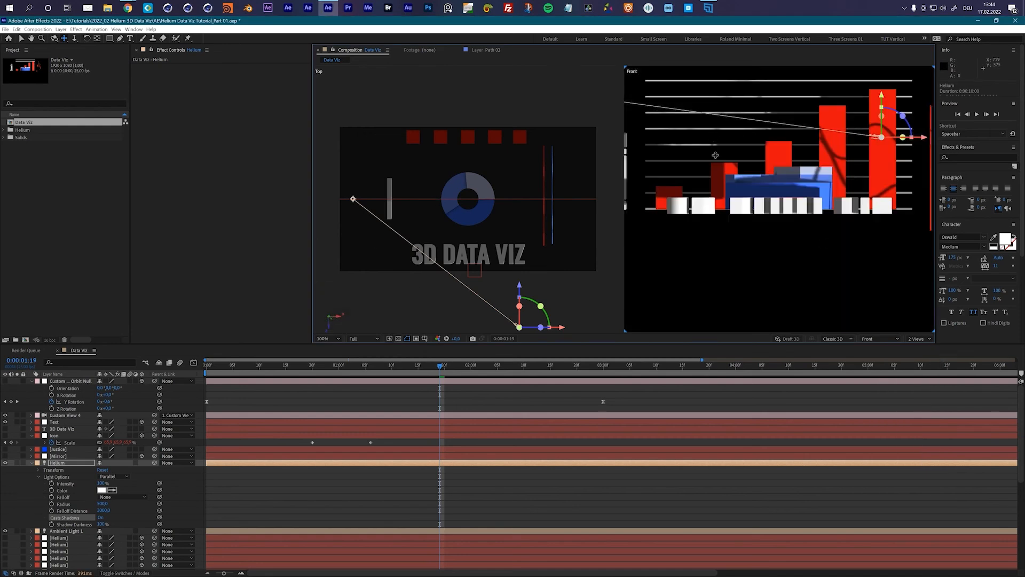
key("c")
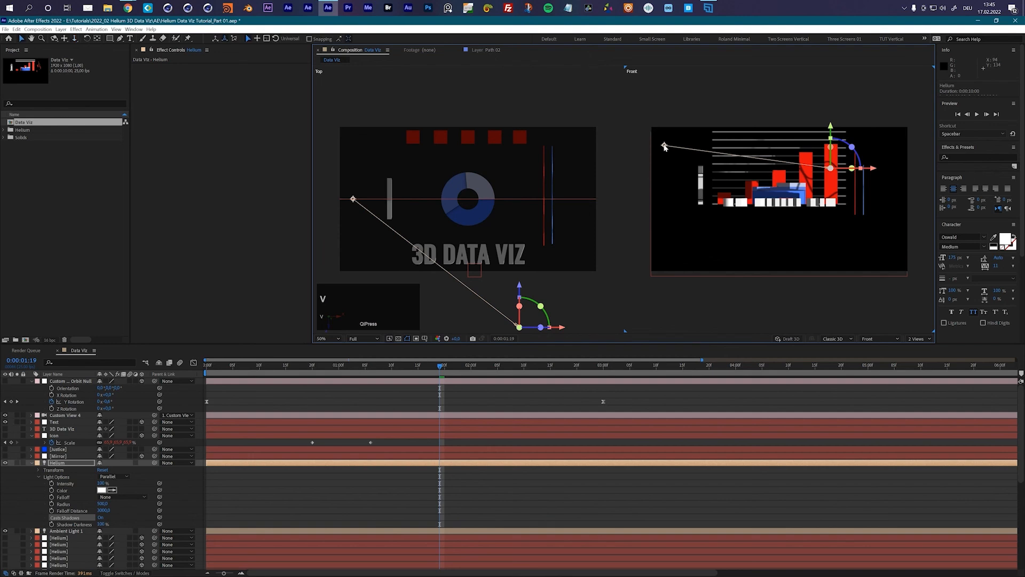
Centre the Helium light's point of interest on the ring chart and raise the light high above the scene, at about X 1352.
left_click_drag(665, 147, 785, 194)
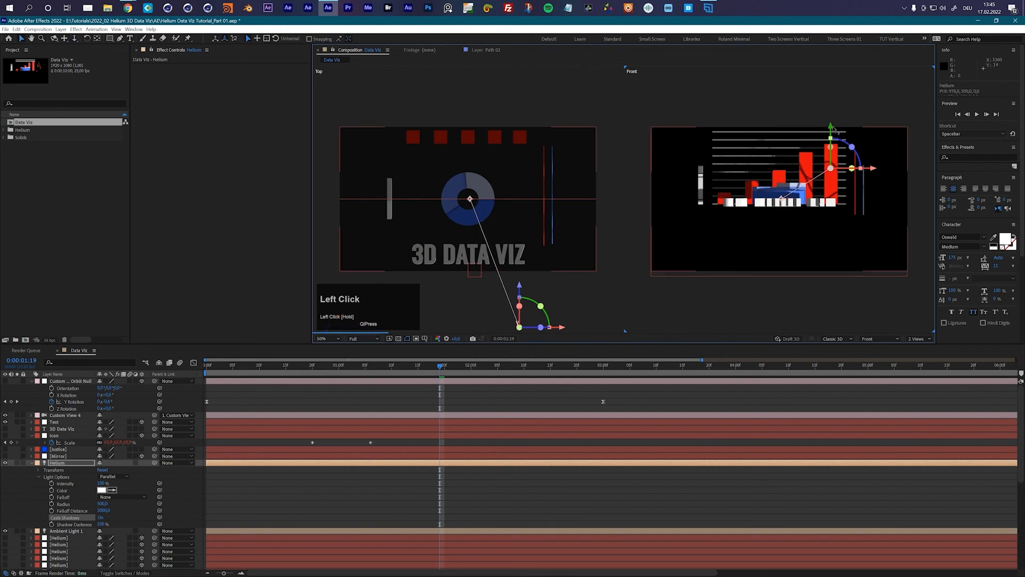
left_click_drag(830, 128, 830, 32)
left_click_drag(781, 103, 780, 202)
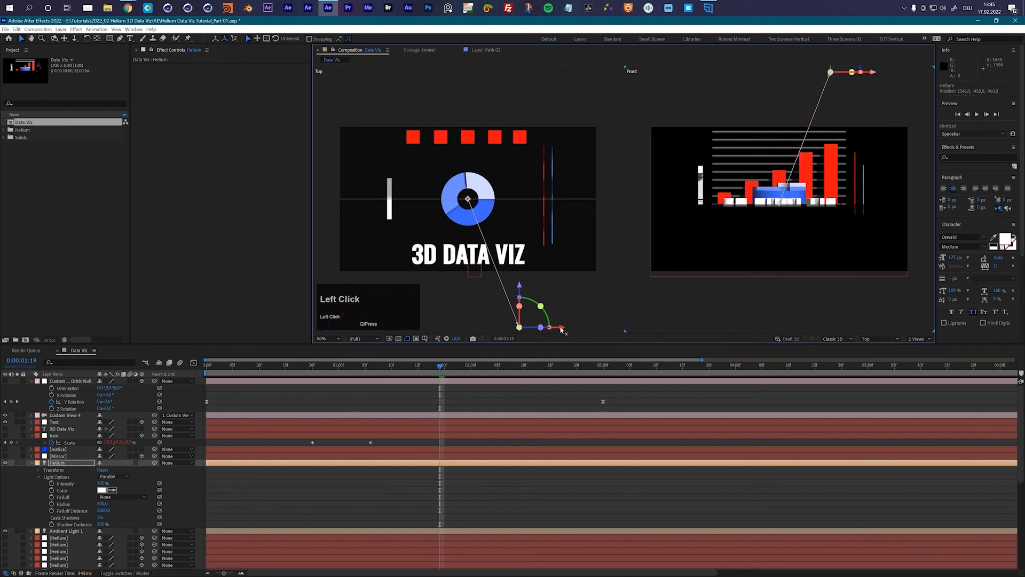
left_click_drag(559, 327, 561, 327)
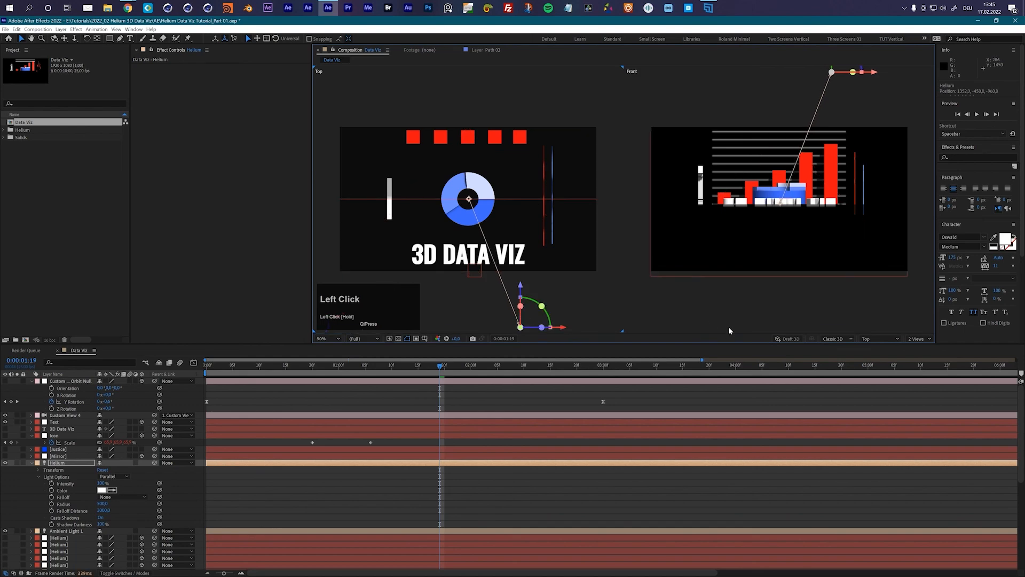
Switch the Top view to Active Camera (Custom View 4) and return the viewer to a single view.
left_click(890, 339)
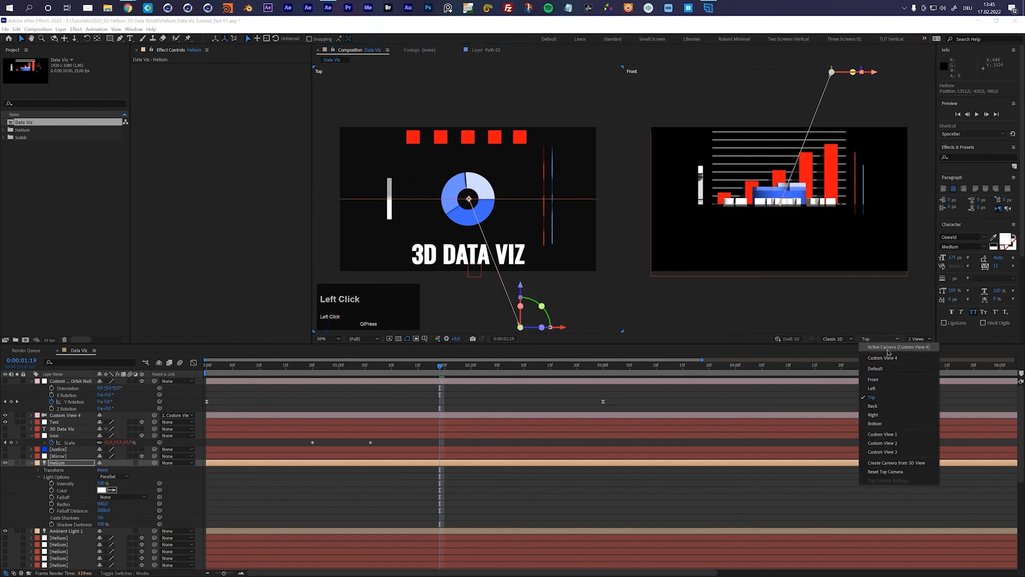
left_click(892, 347)
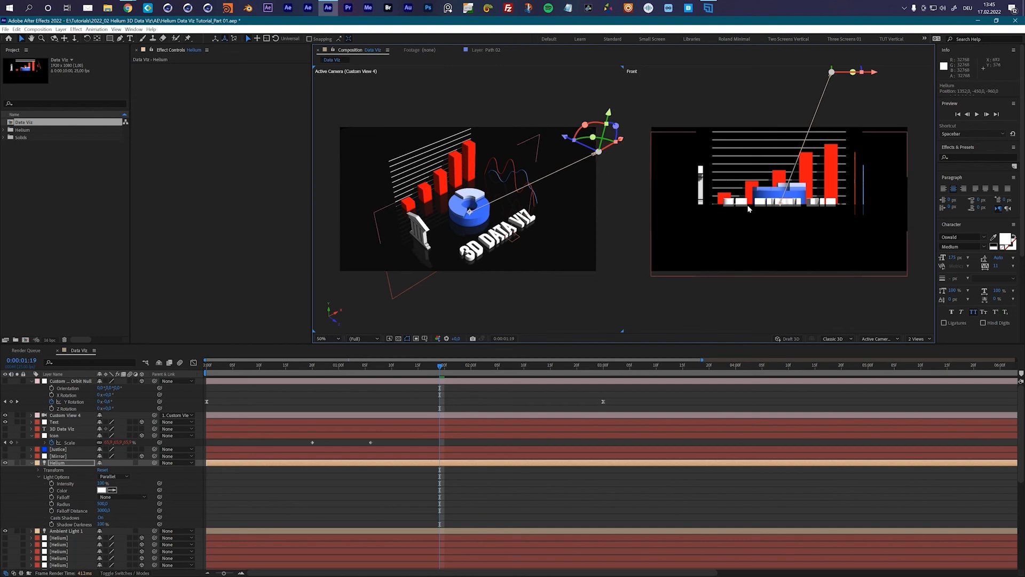
left_click(881, 342)
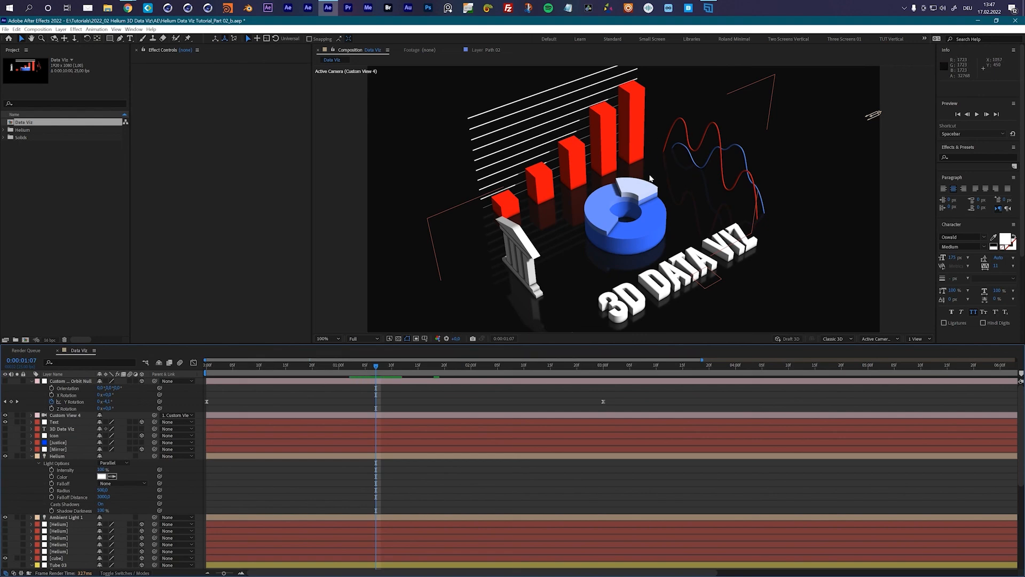
Save the current project and open Helium Data Viz Tutorial_Part 02.aep.
left_click(5, 29)
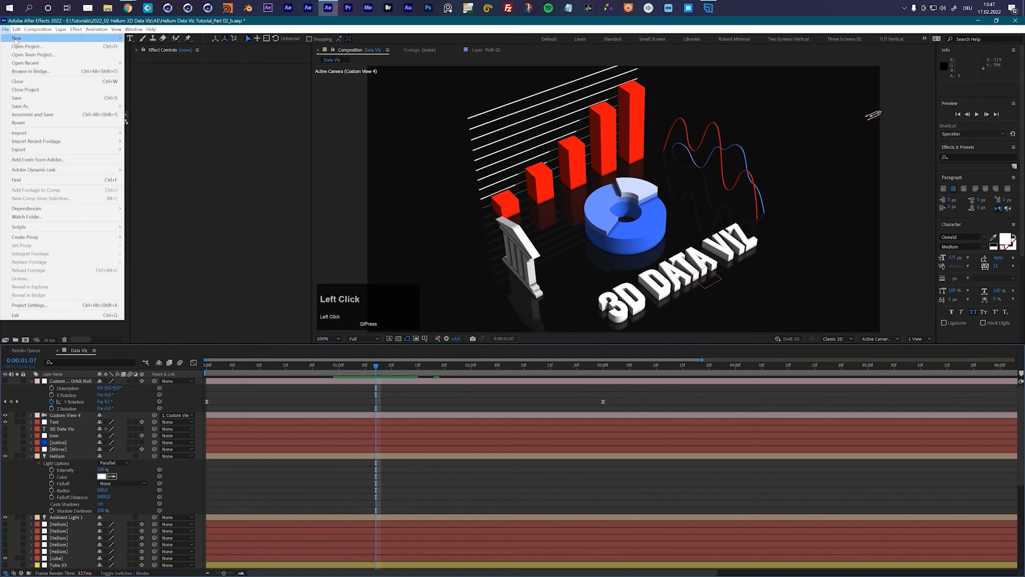
left_click(21, 52)
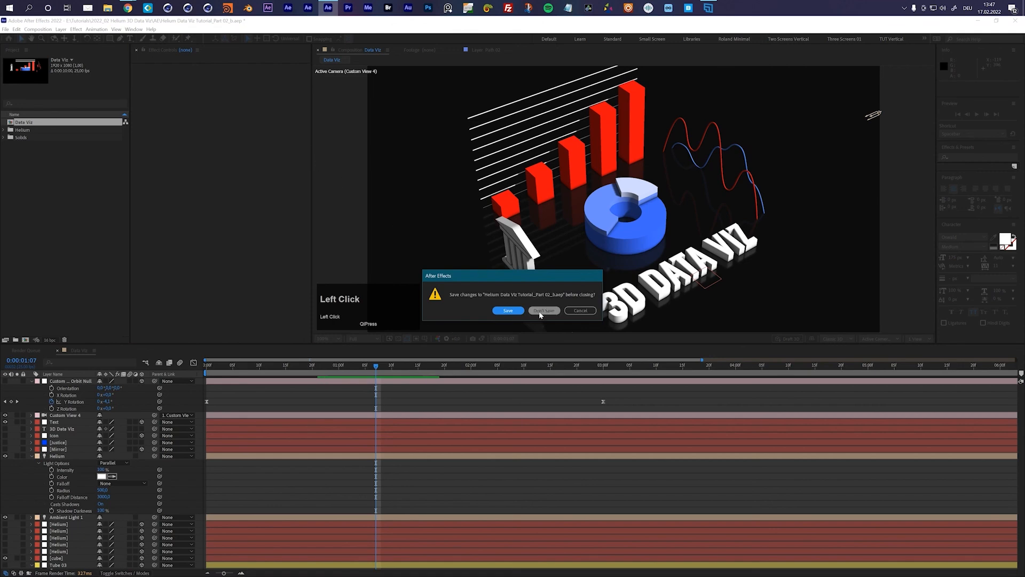
left_click(506, 311)
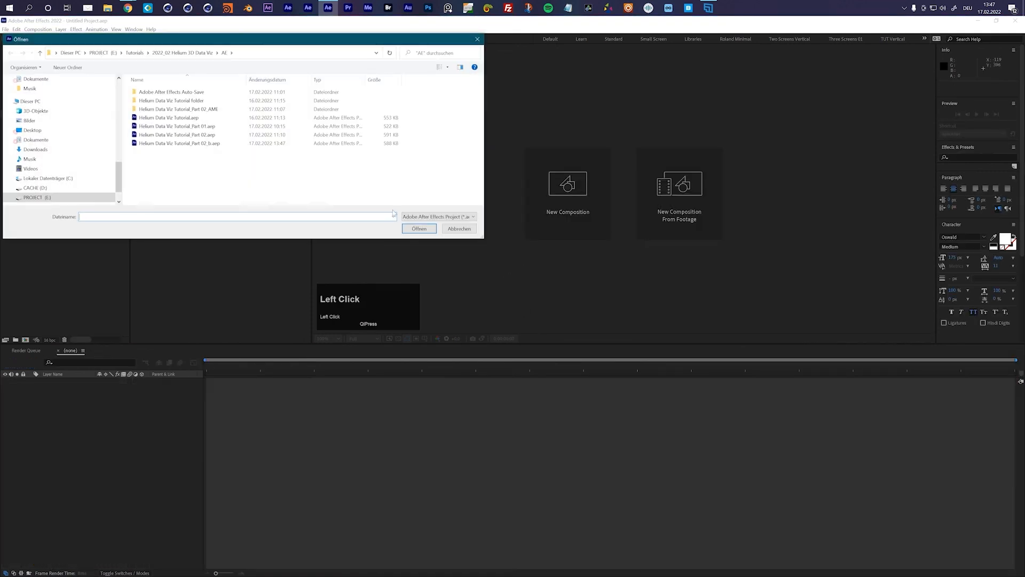
left_click(190, 135)
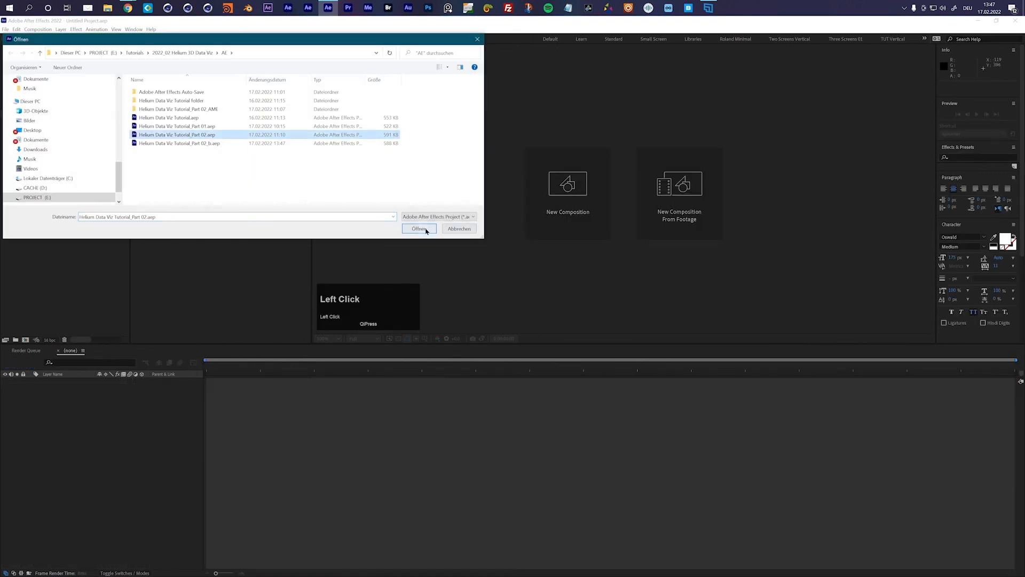
left_click(426, 230)
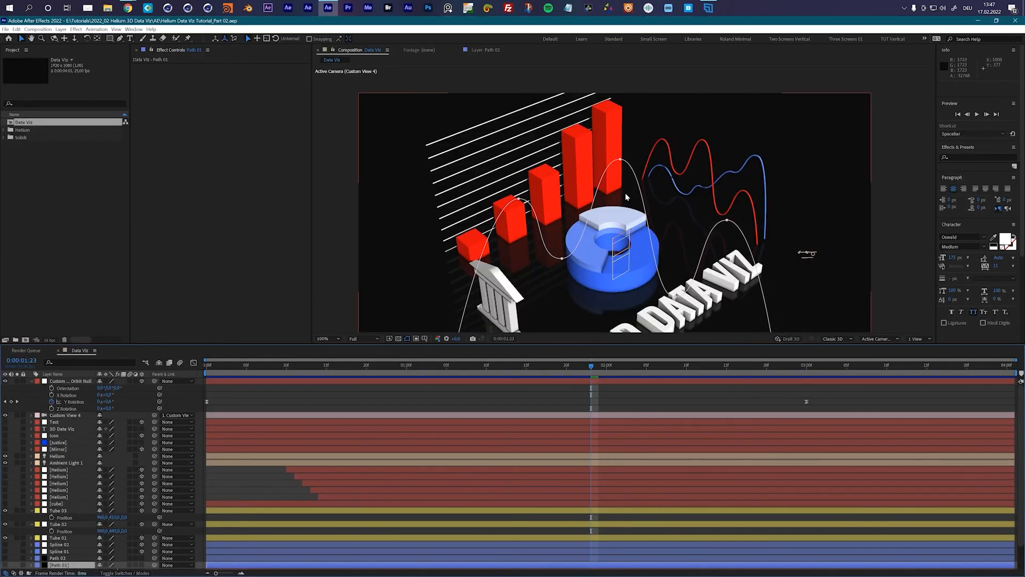
Scrub the Data Viz timeline back to 0:00:00:03 to review the beginning of the animation.
left_click_drag(591, 366, 229, 387)
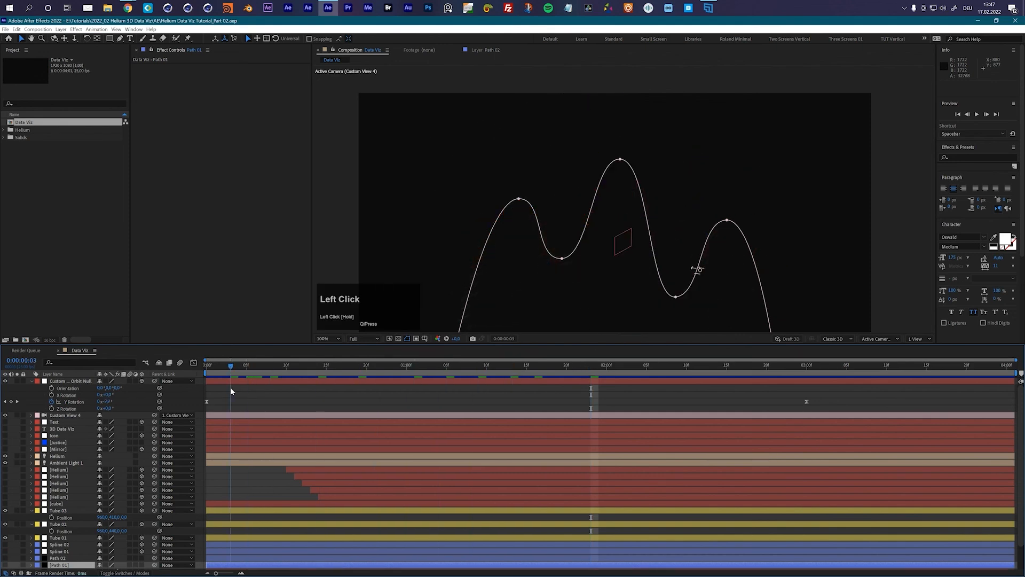